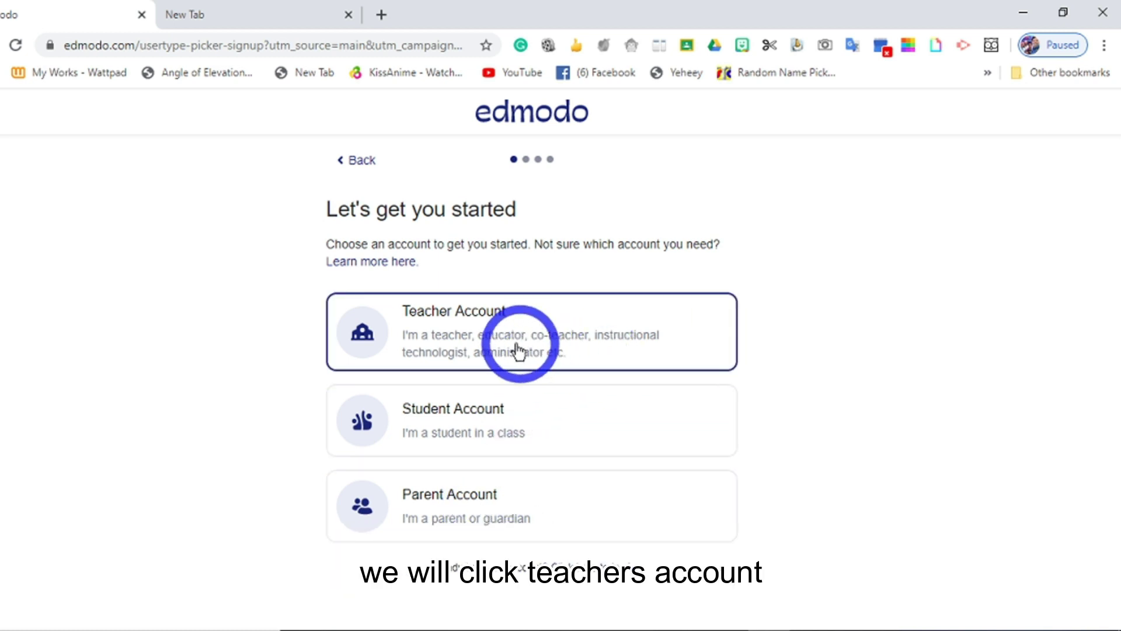
- Open the sign-up form for a teacher account and go back to the previous pages
left_click(459, 323)
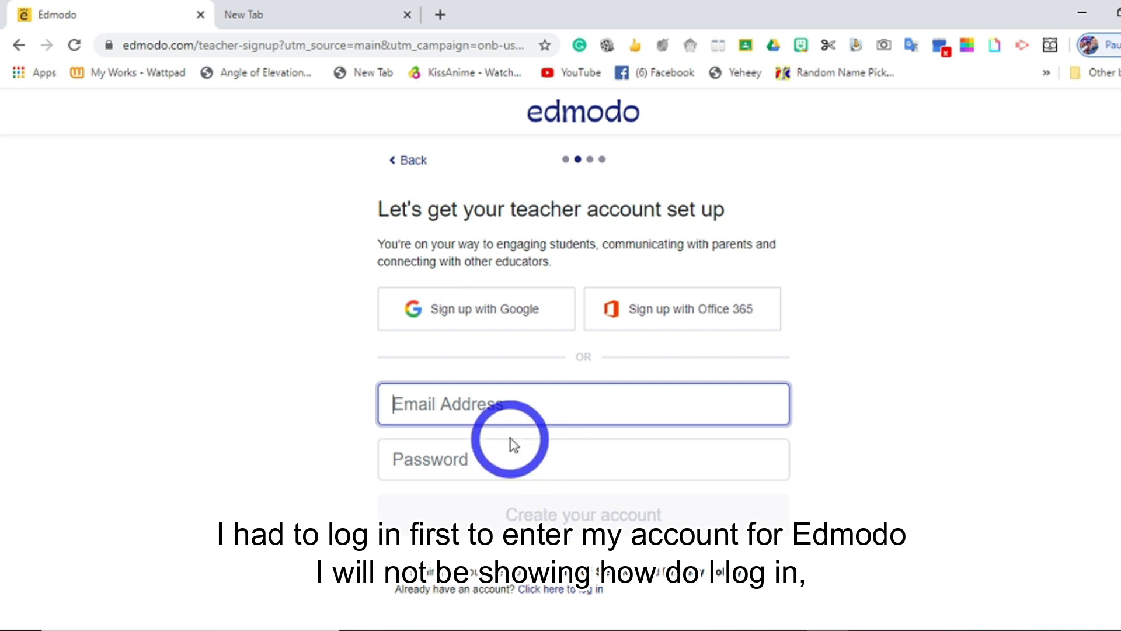
left_click(18, 45)
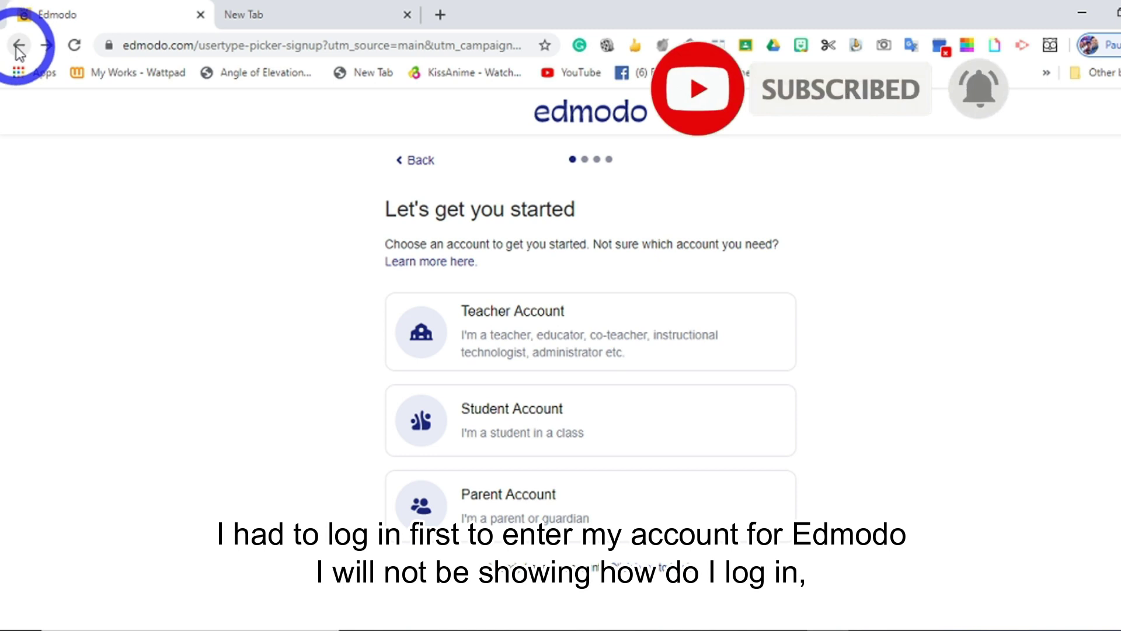
left_click(19, 46)
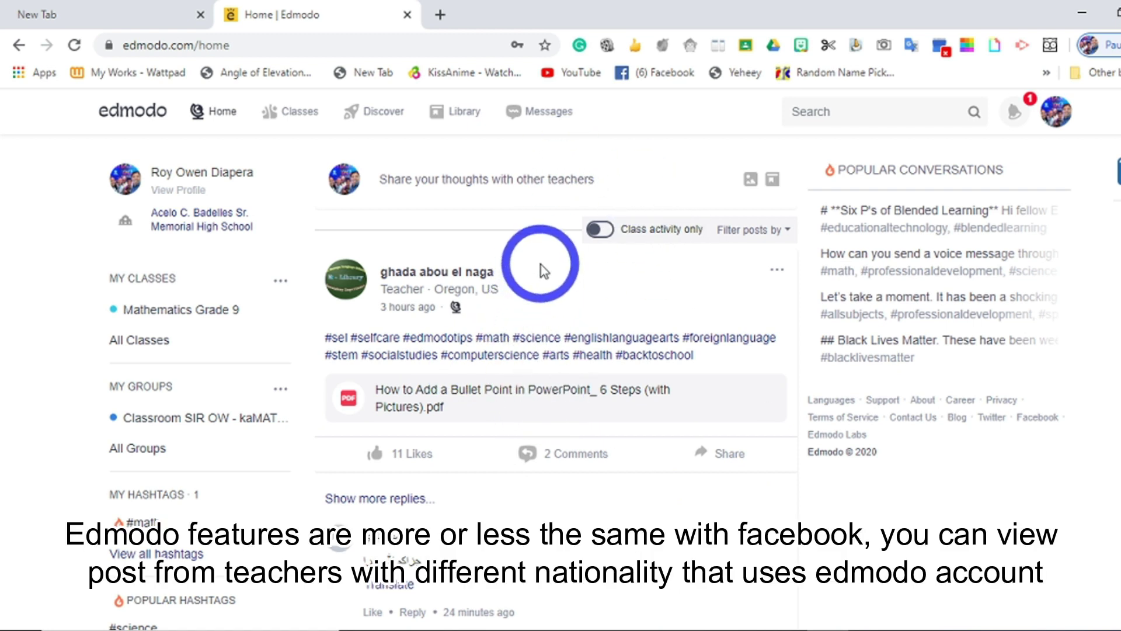
- Browse the posts from other teachers in the home feed
scroll(547, 275, "down", 15)
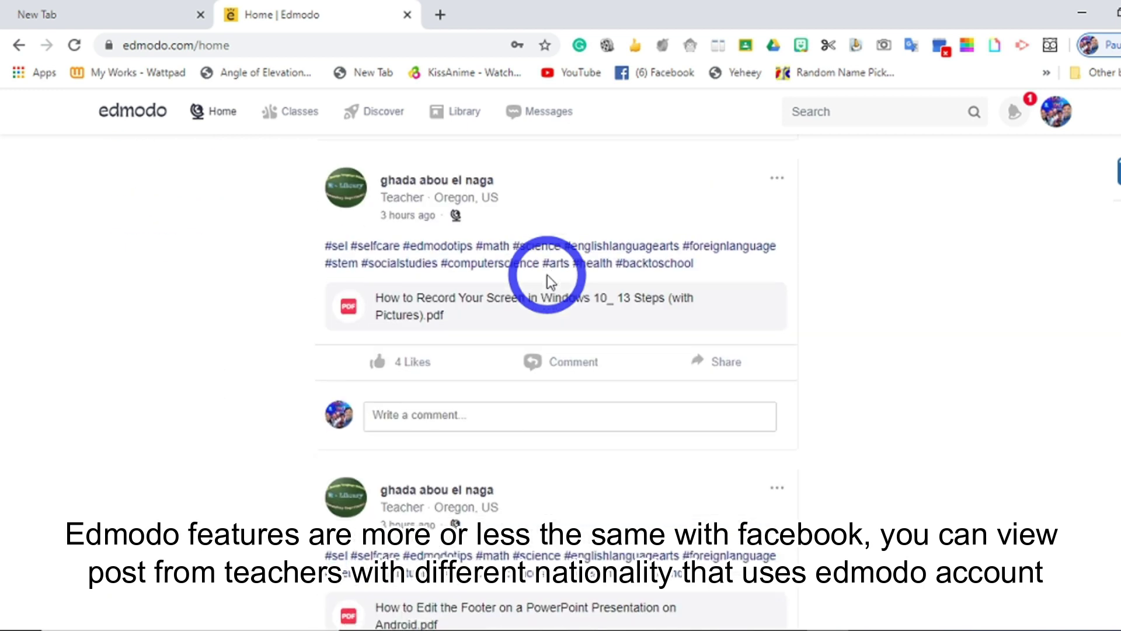
scroll(548, 275, "down", 5)
scroll(555, 289, "down", 10)
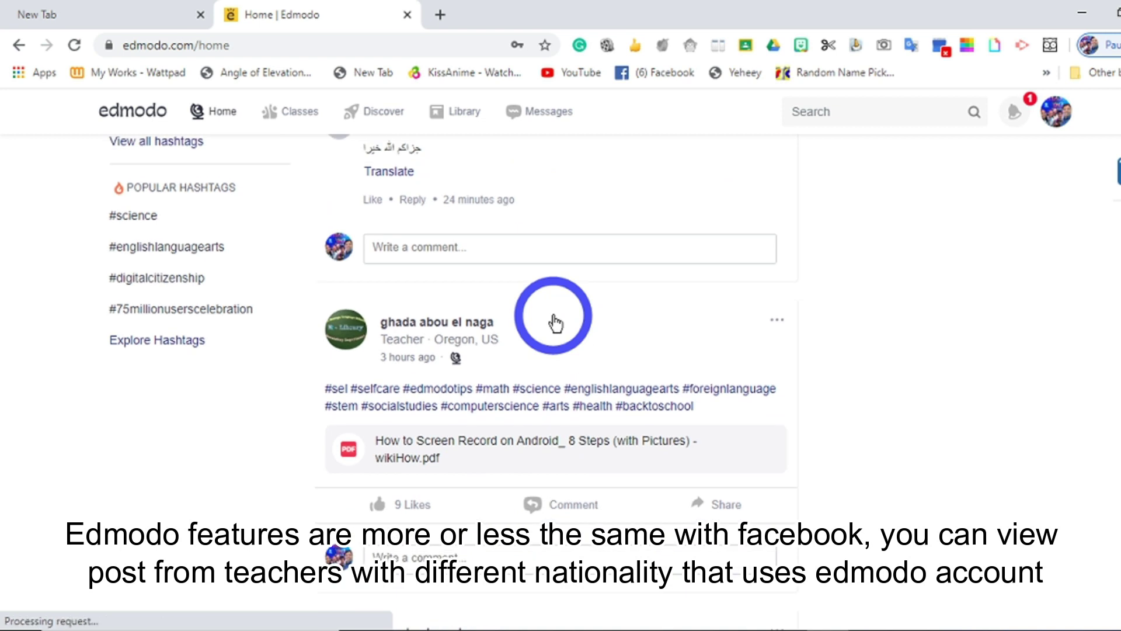
scroll(555, 322, "down", 5)
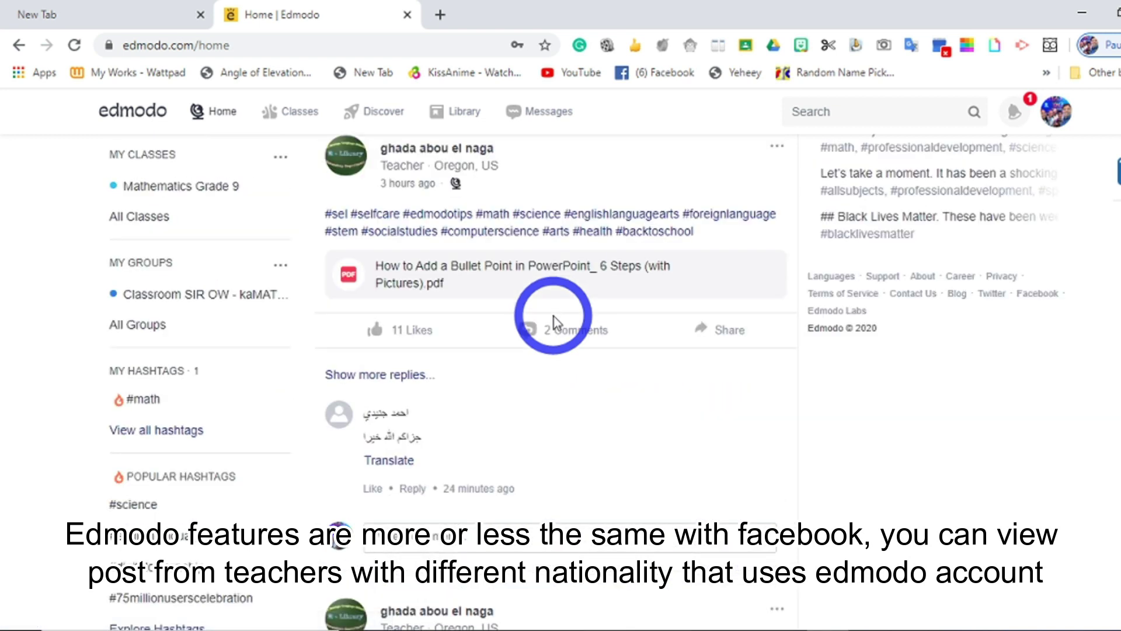
scroll(553, 321, "up", 2)
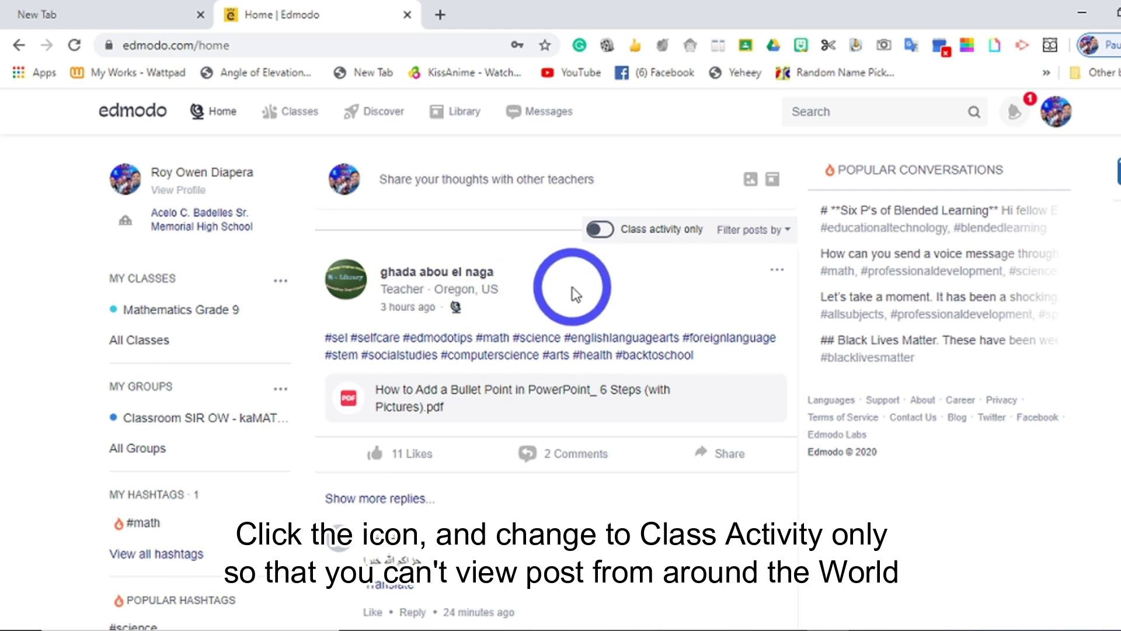
- Limit the home feed to class activity only and look over the class posts
left_click(602, 230)
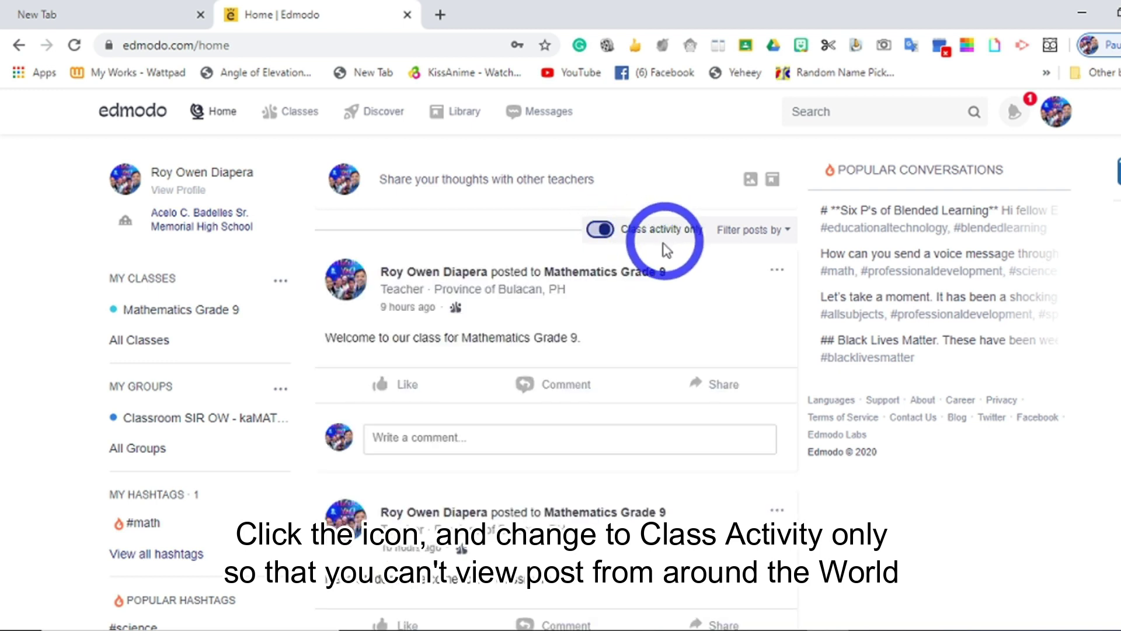
scroll(503, 287, "down", 3)
scroll(502, 289, "up", 3)
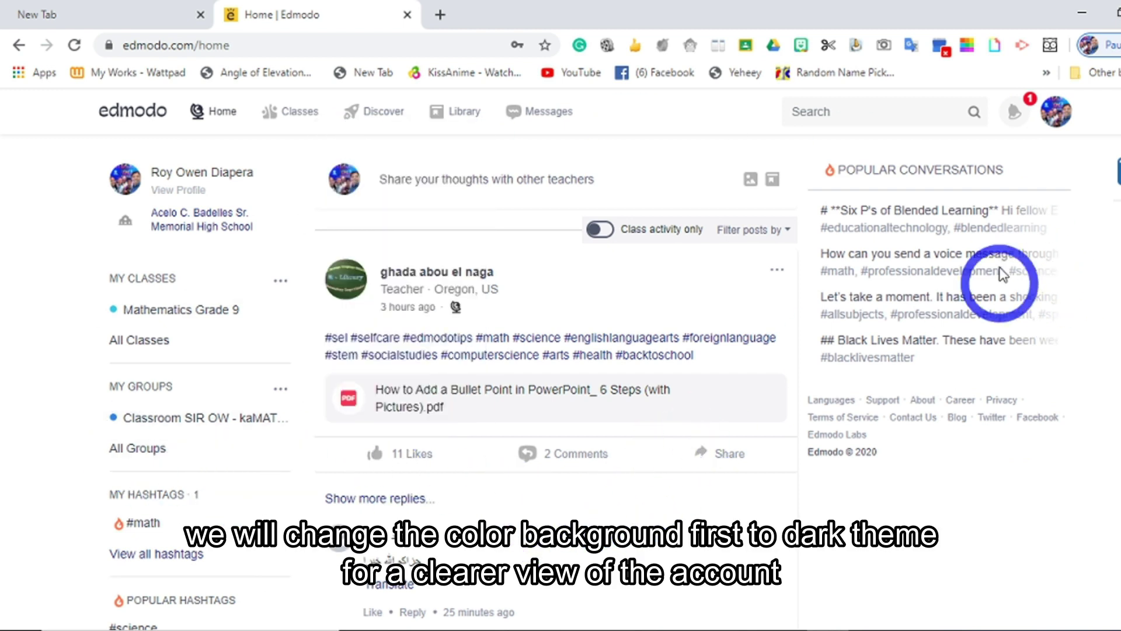
- Switch the page to a dark theme and open the teacher's own profile page
left_click(1051, 48)
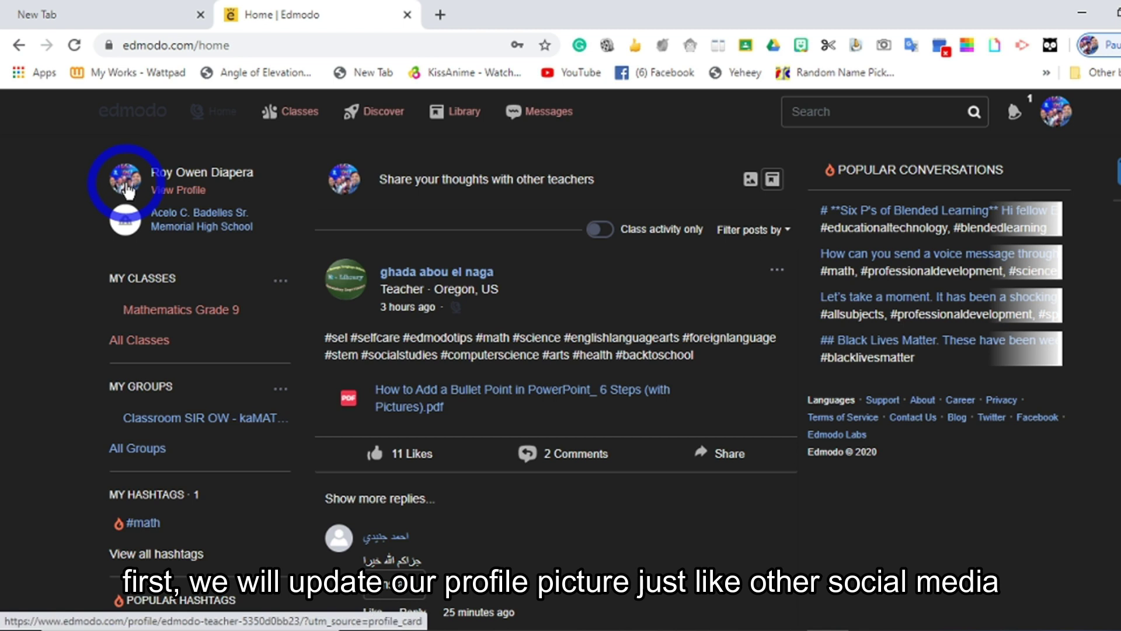
left_click(126, 186)
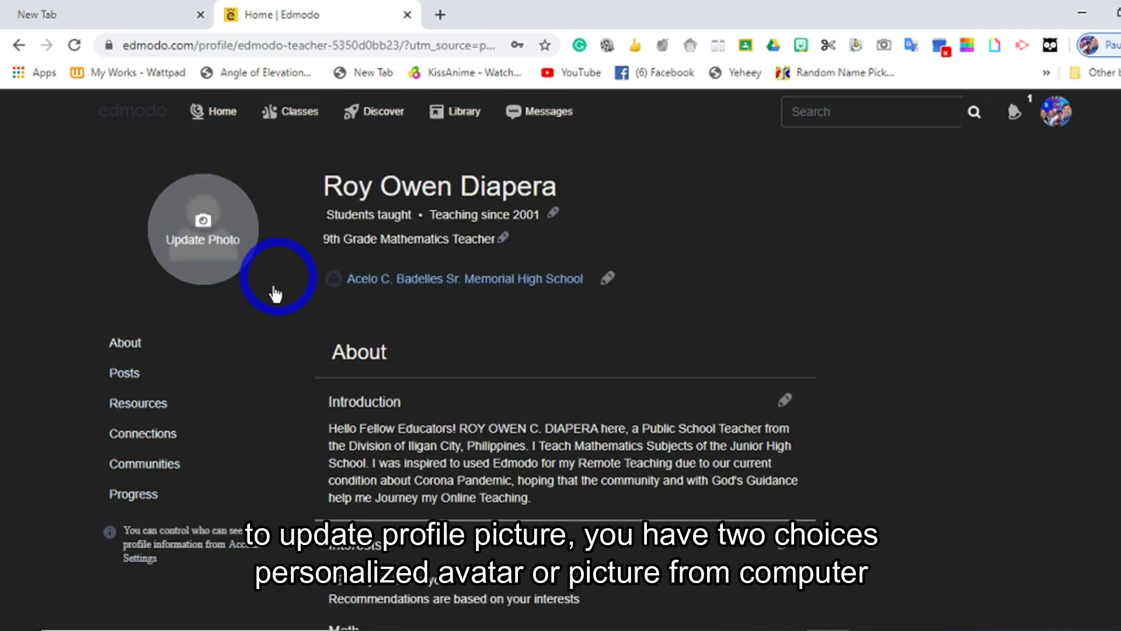
- Update the profile photo with the uploaded group picture instead of an avatar and return to the home page
left_click(206, 249)
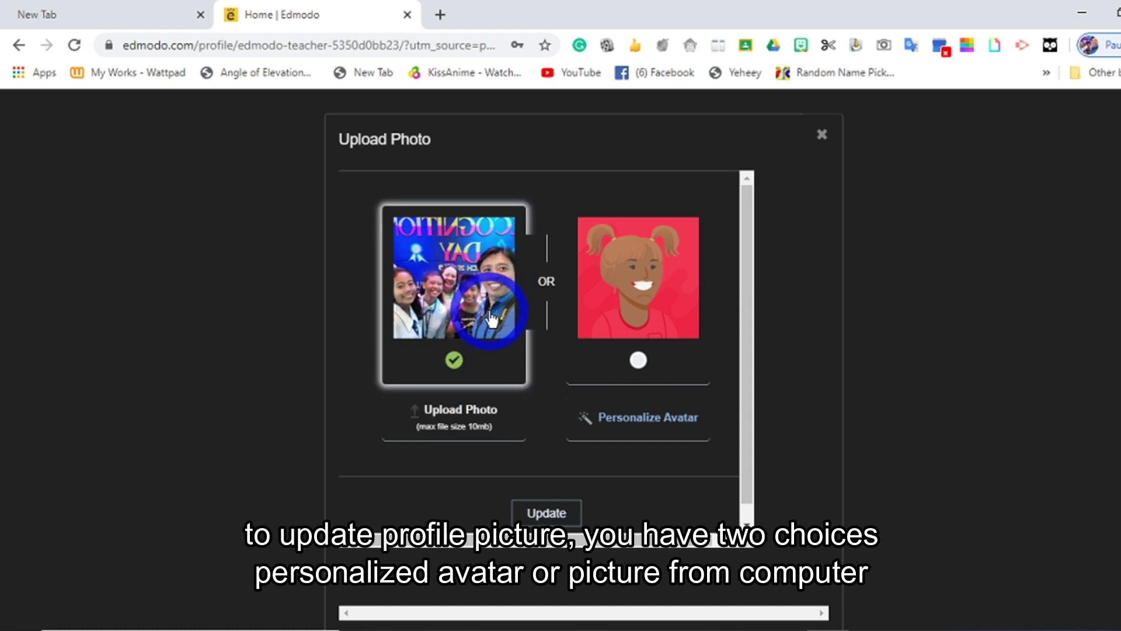
left_click(552, 515)
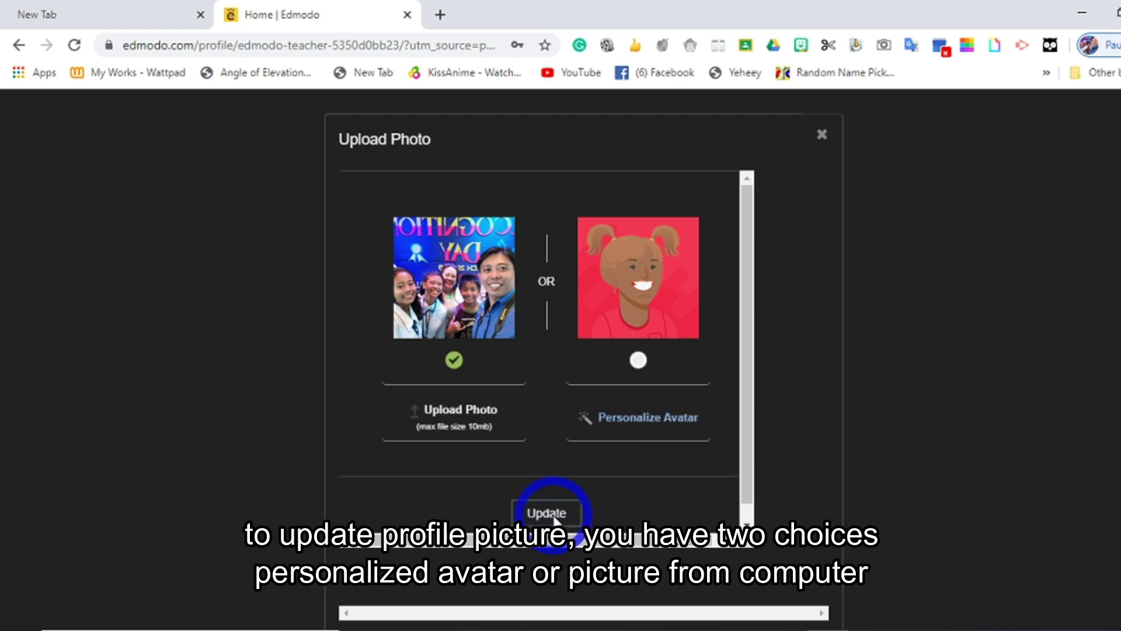
left_click(822, 139)
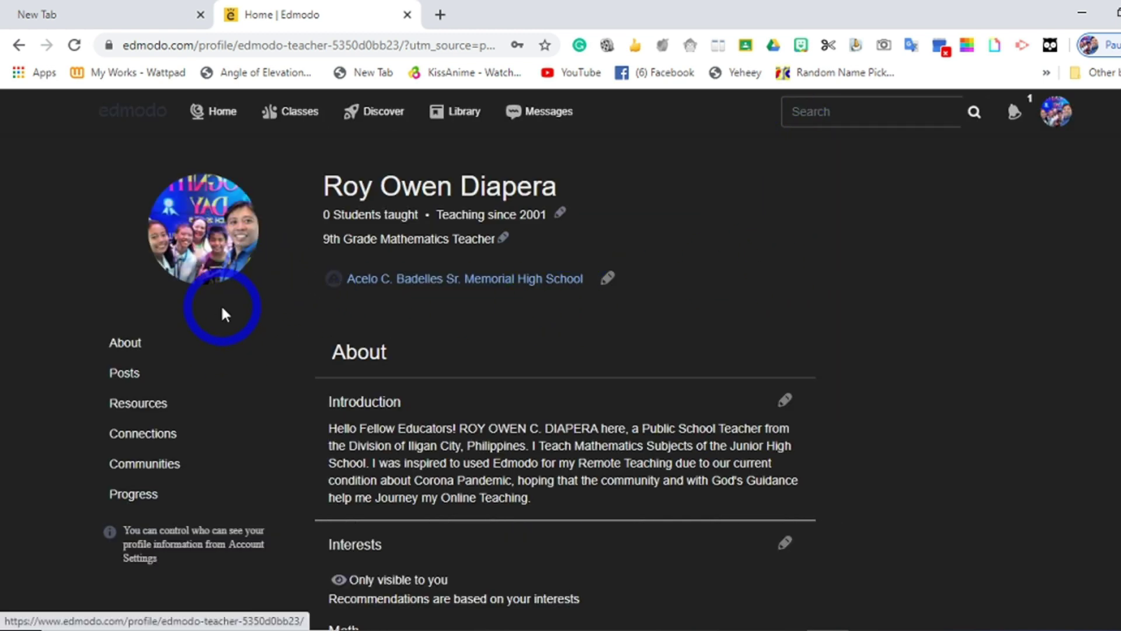
mouse_move(222, 274)
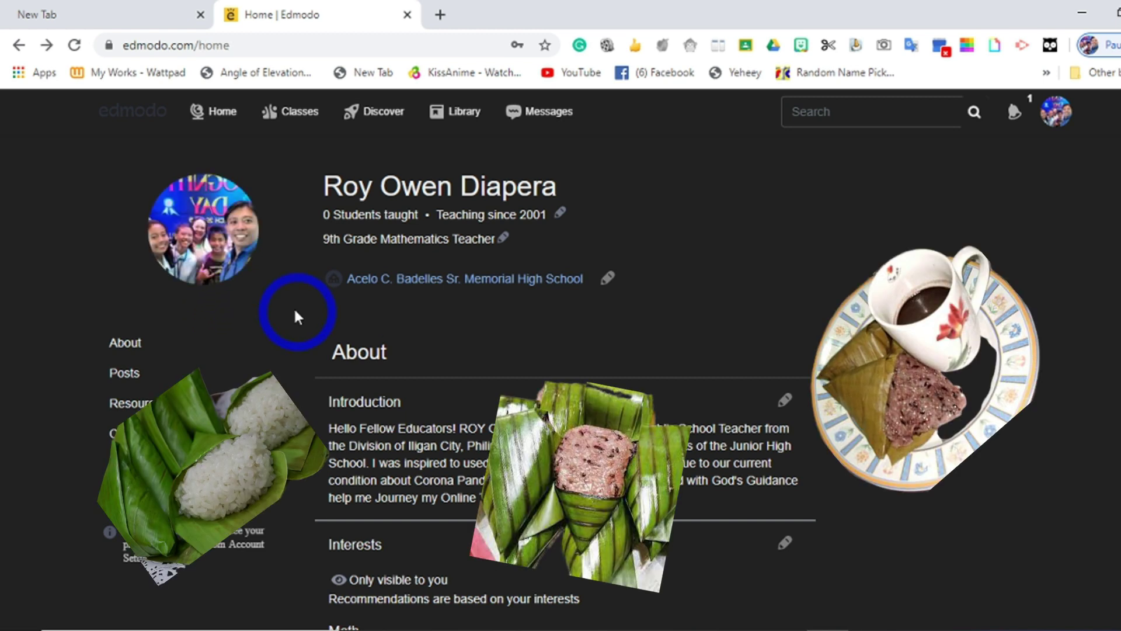
left_click(18, 50)
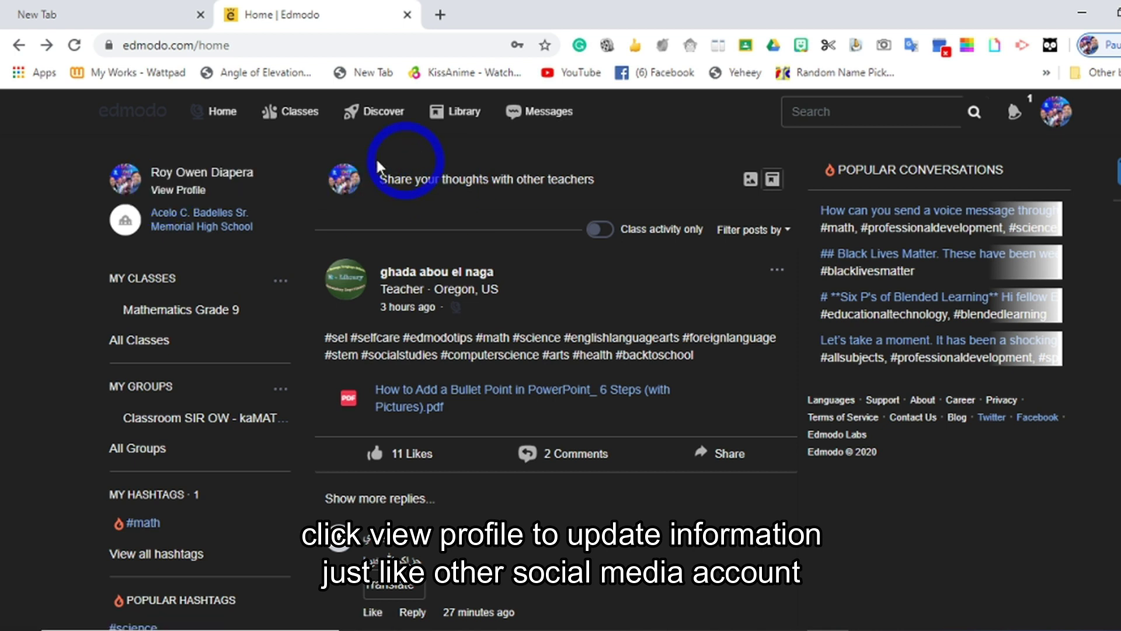
- Edit the teaching start year in the teacher's profile, keep 2001 from the list of years, and save it
left_click(173, 191)
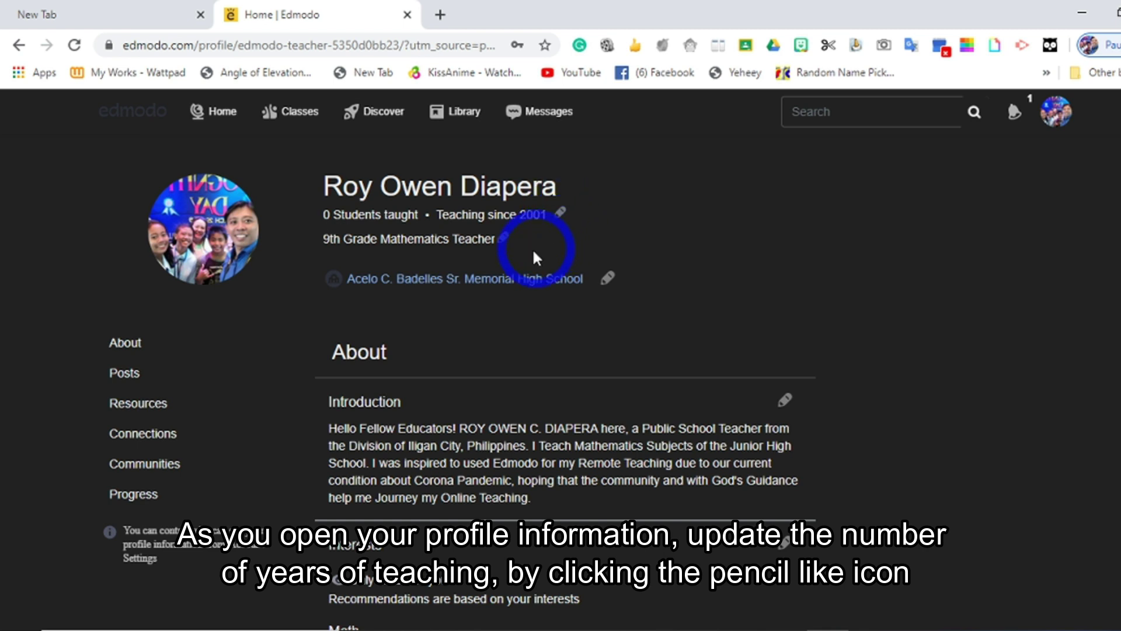
left_click(563, 217)
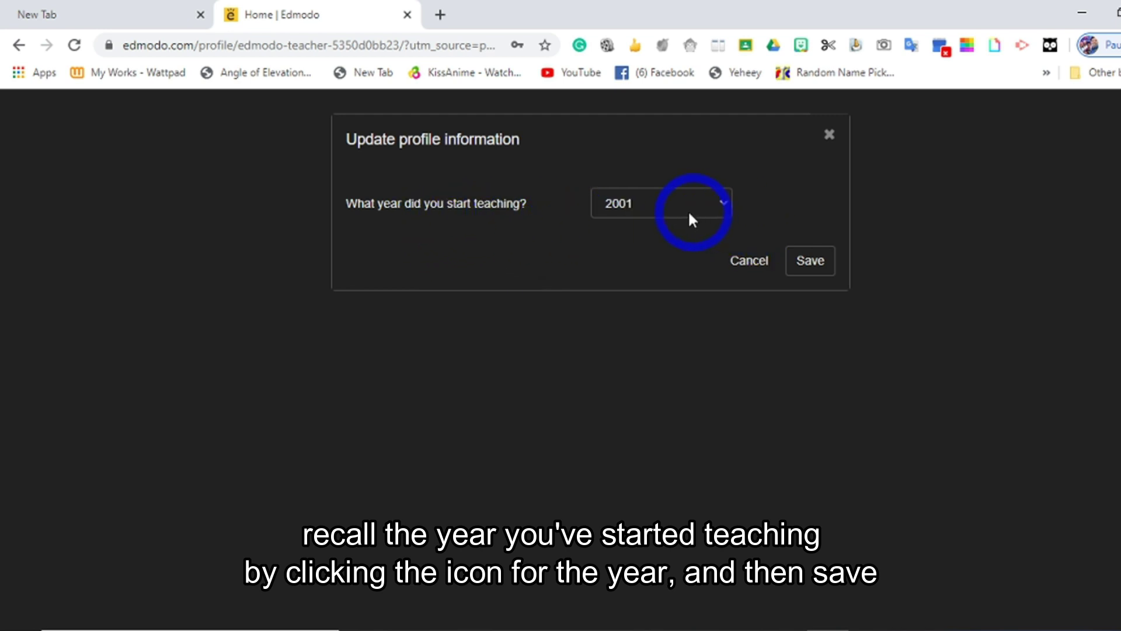
left_click(724, 204)
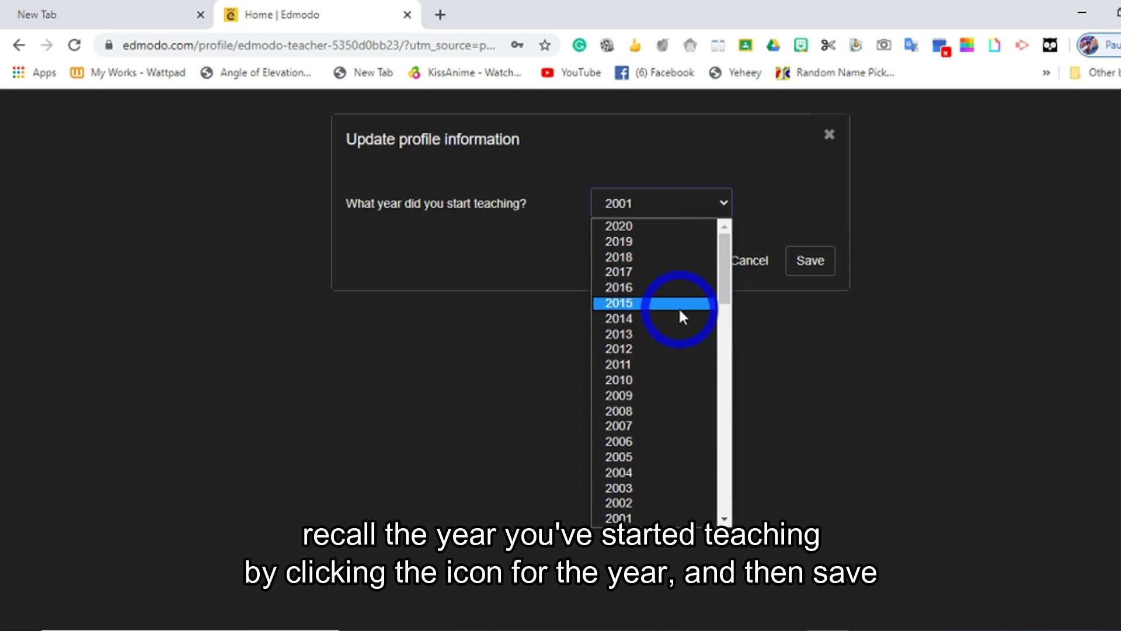
scroll(688, 356, "down", 15)
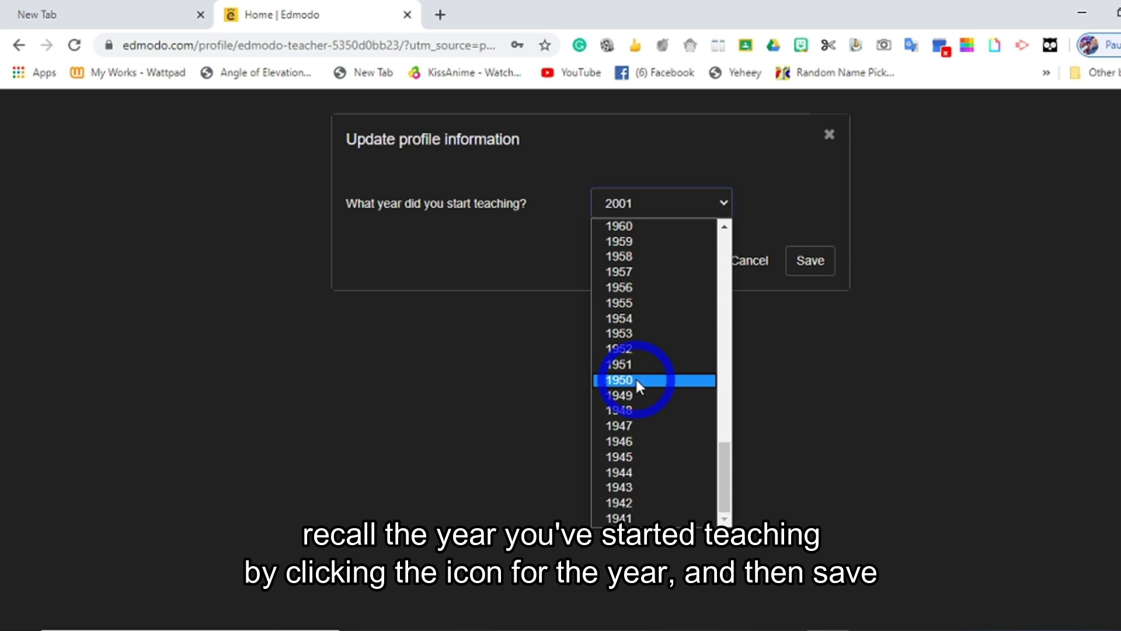
scroll(647, 368, "up", 15)
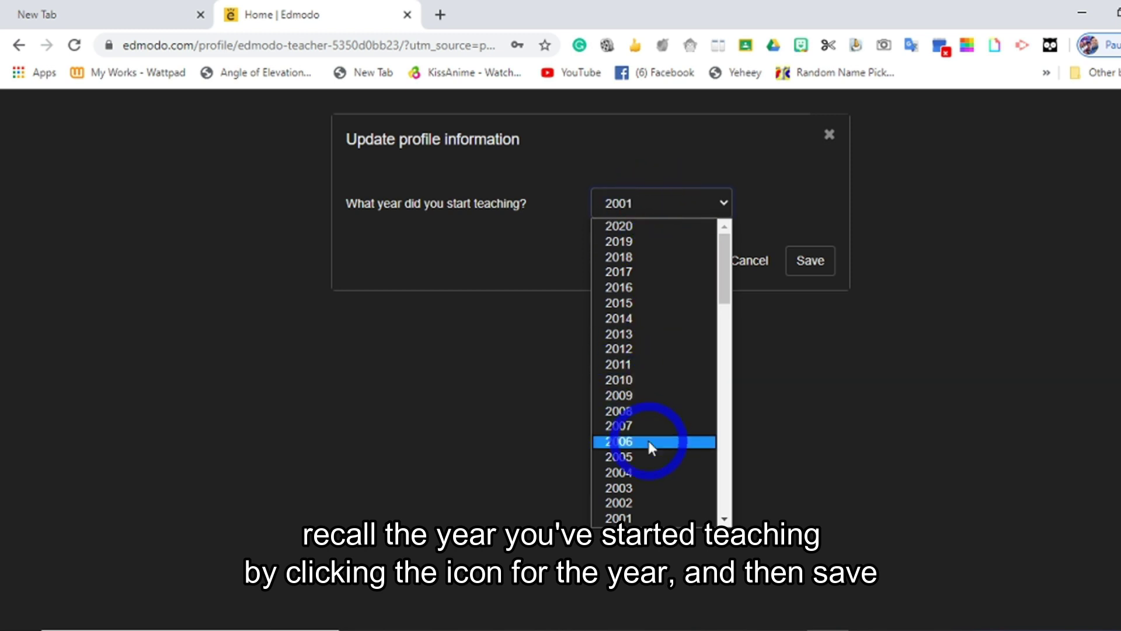
scroll(648, 440, "down", 5)
scroll(640, 289, "up", 5)
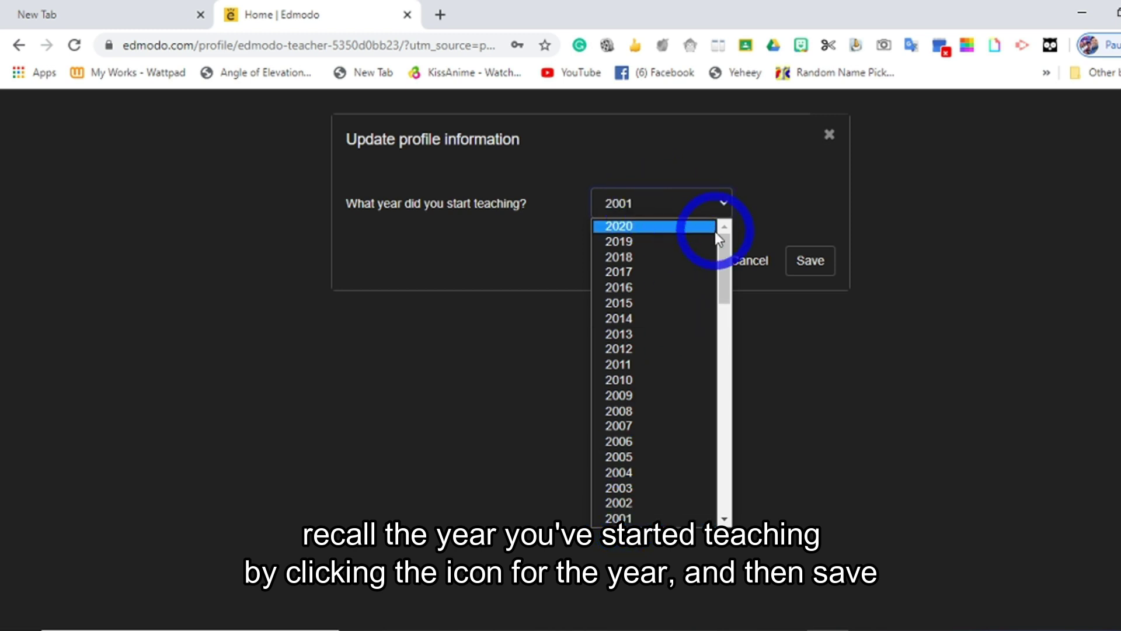
left_click(880, 391)
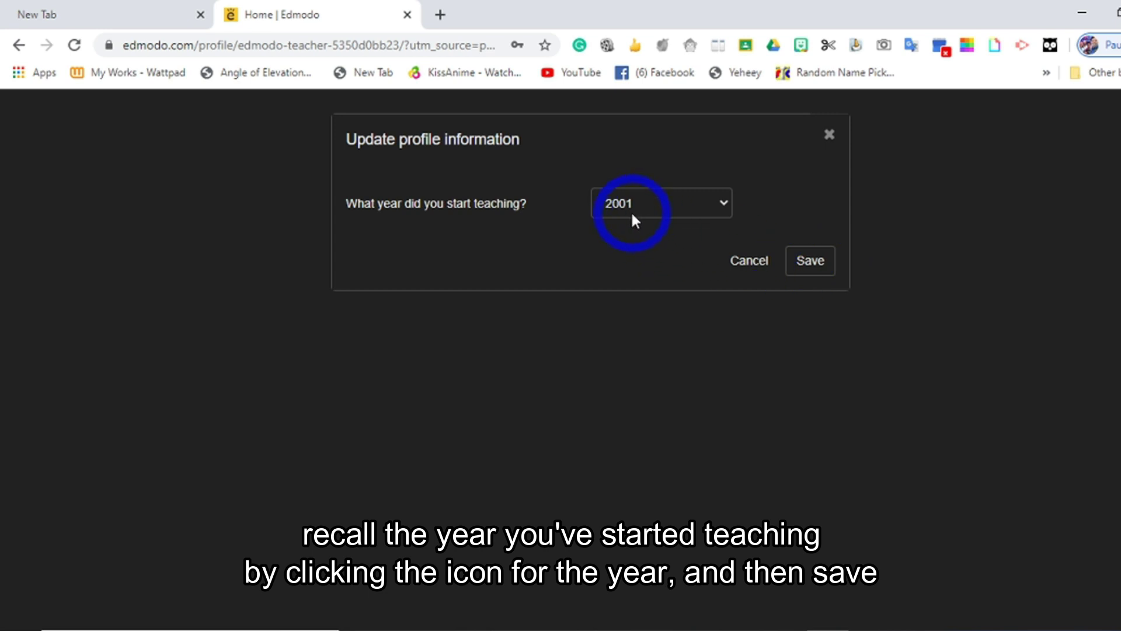
left_click(808, 267)
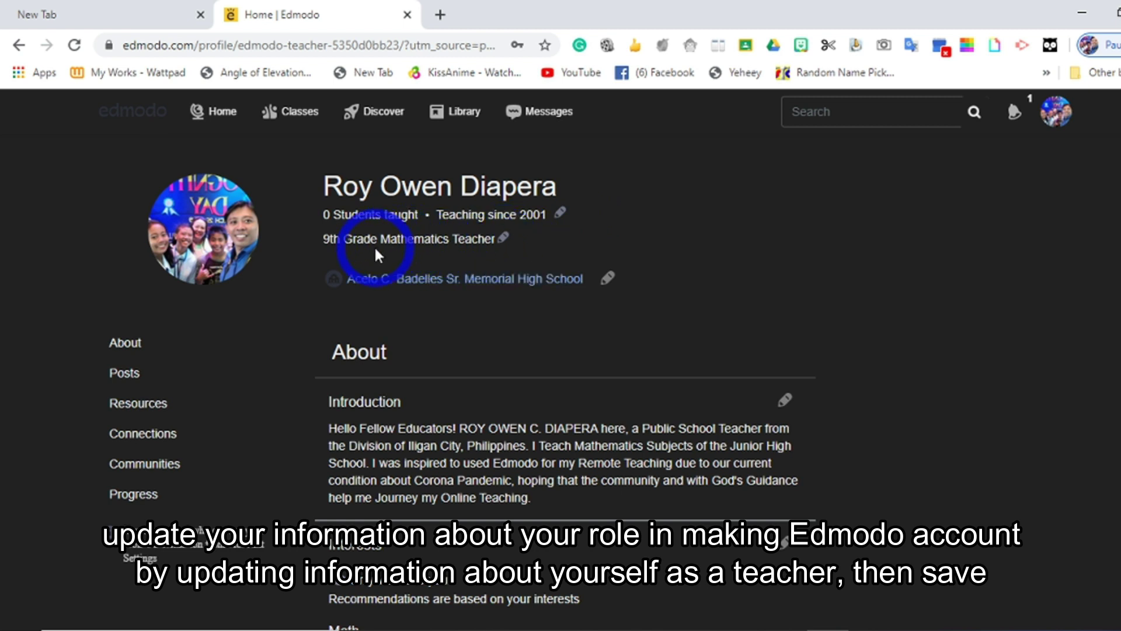
- Edit the teaching details in the profile, setting the role to Teacher and the grade taught to 9th
left_click(506, 236)
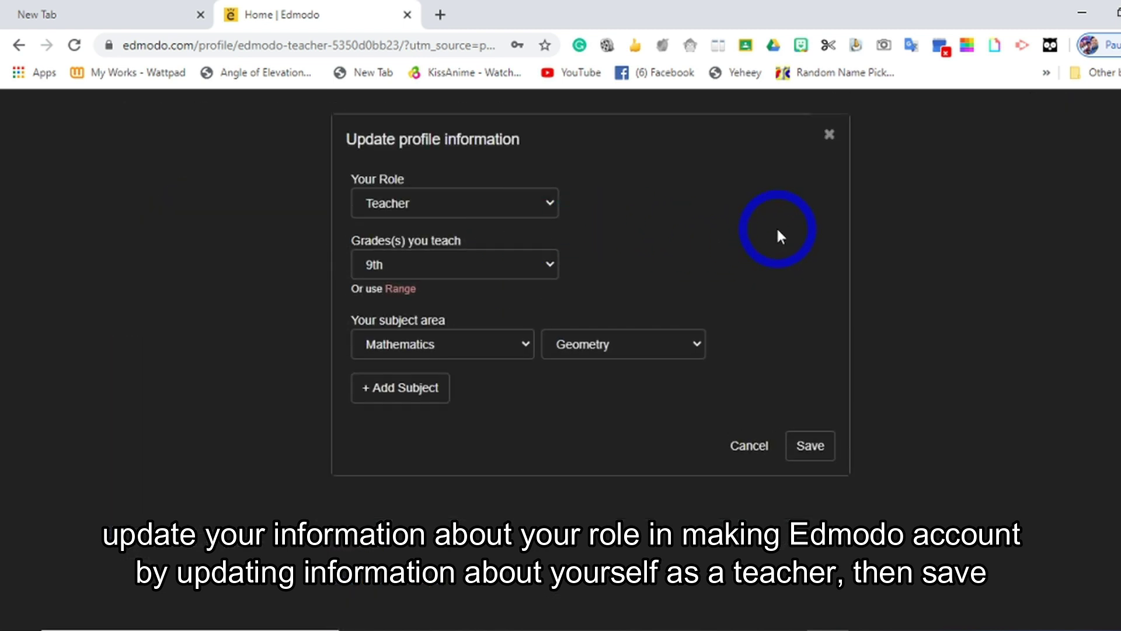
left_click(550, 202)
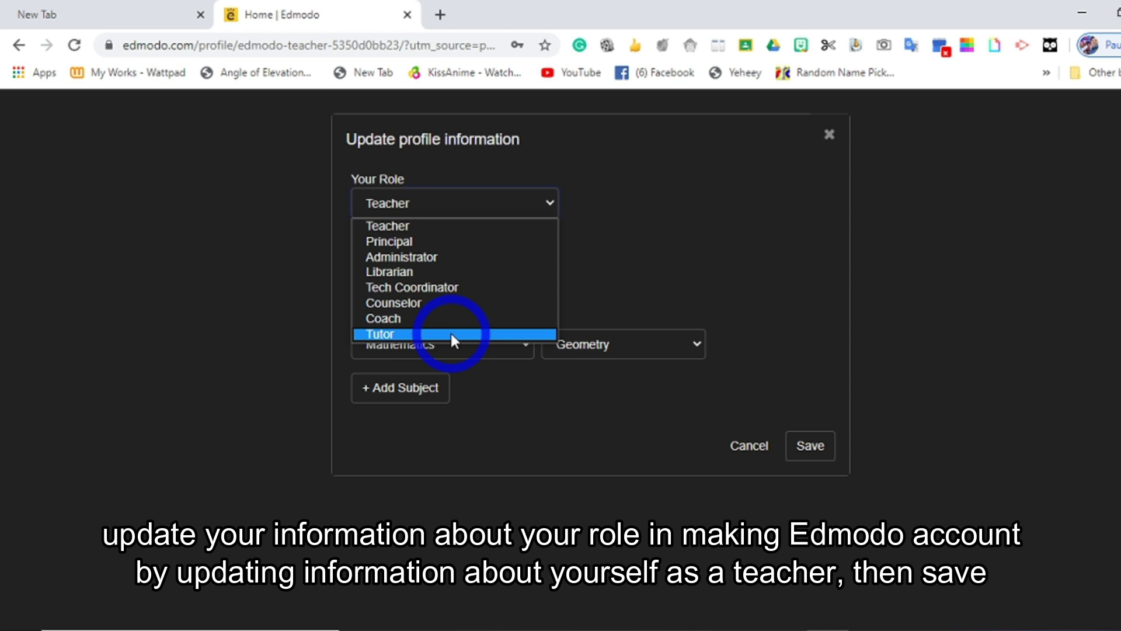
left_click(440, 226)
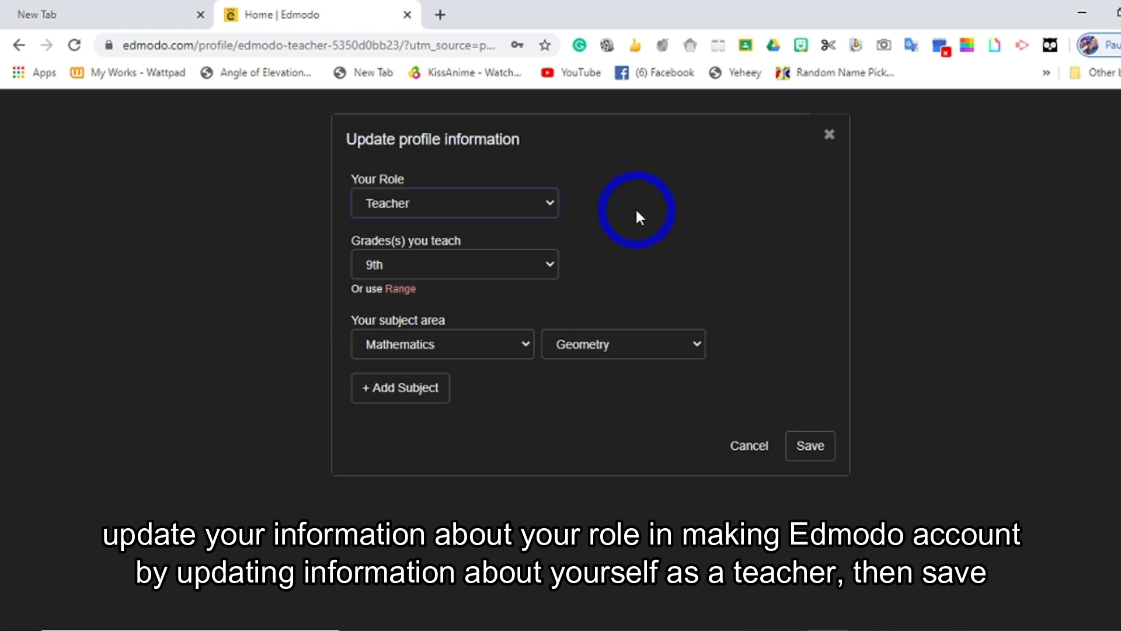
left_click(549, 269)
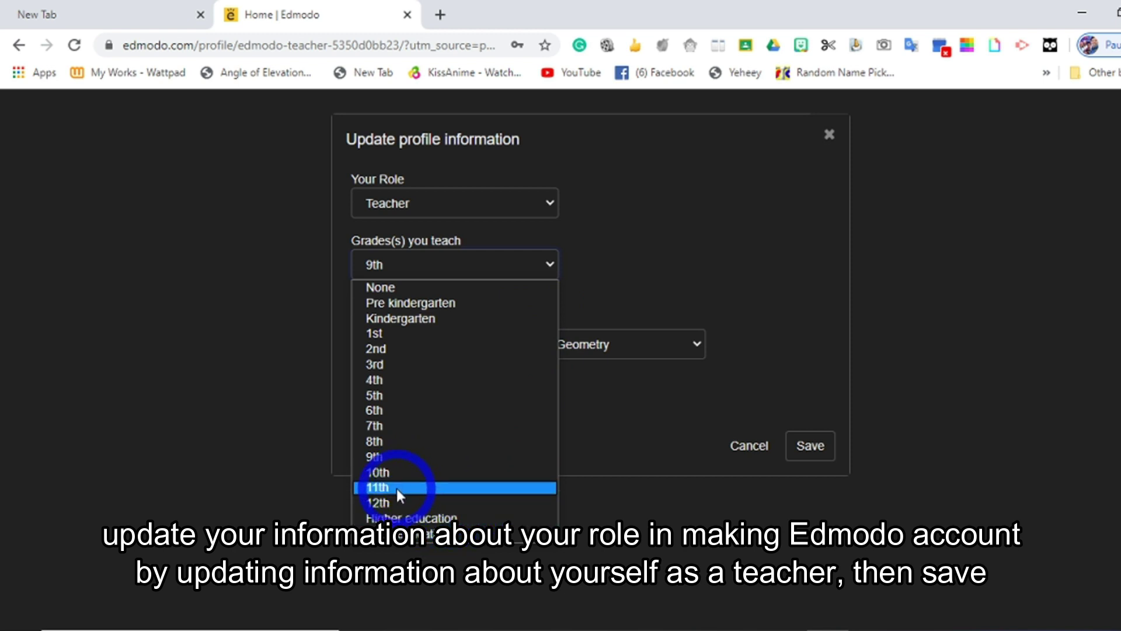
left_click(395, 457)
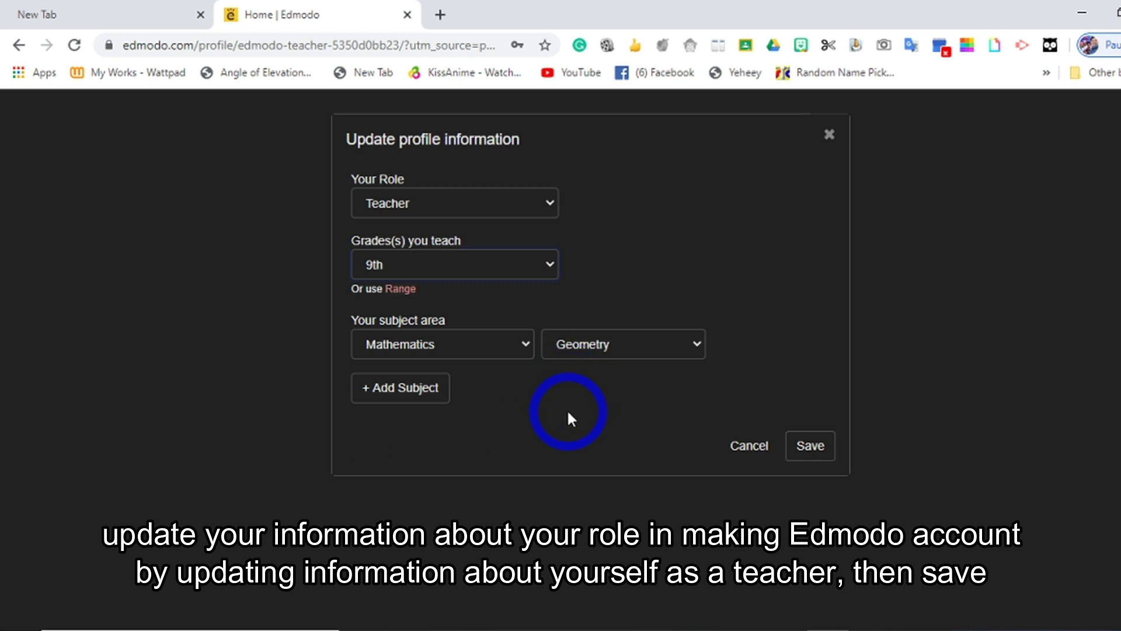
- Set the subject area to Science with Chemistry as the sub-subject
left_click(524, 343)
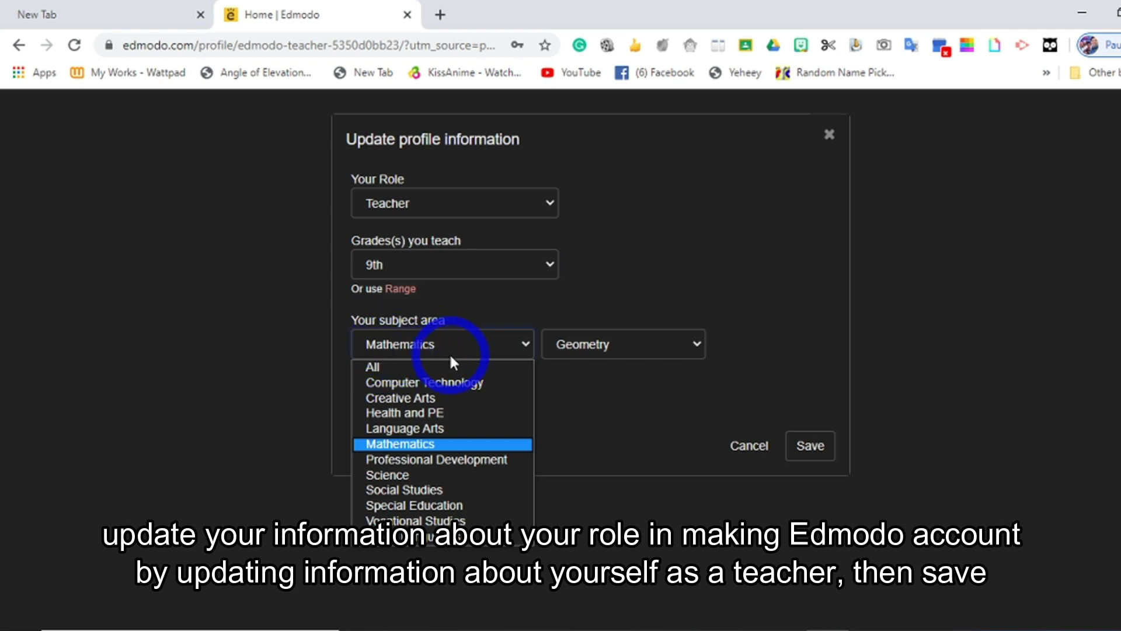
left_click(393, 475)
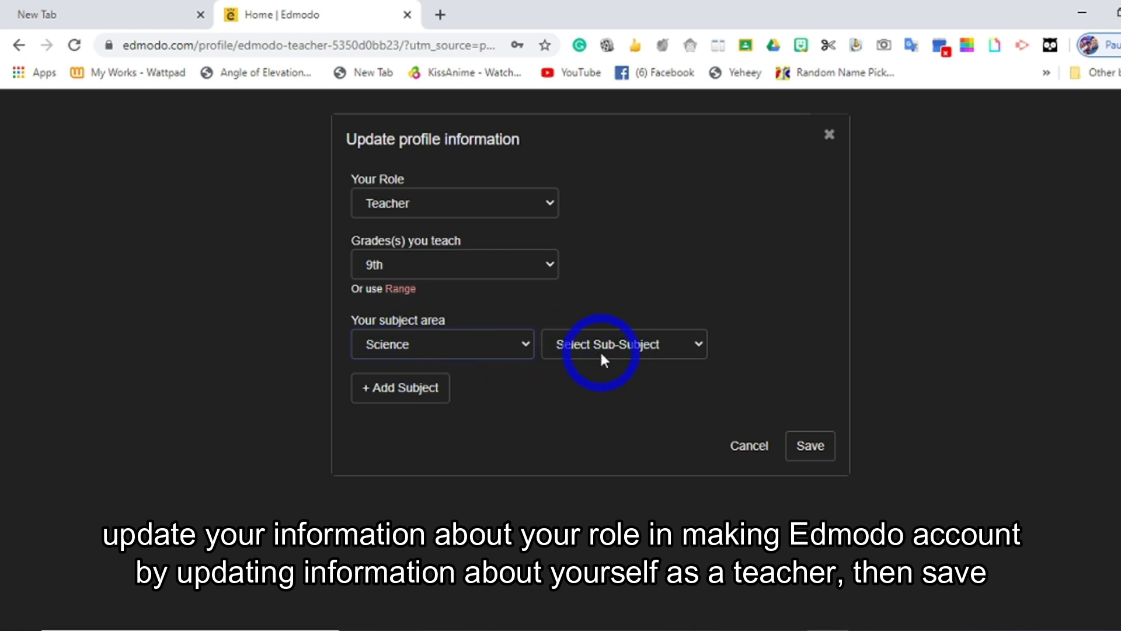
left_click(700, 343)
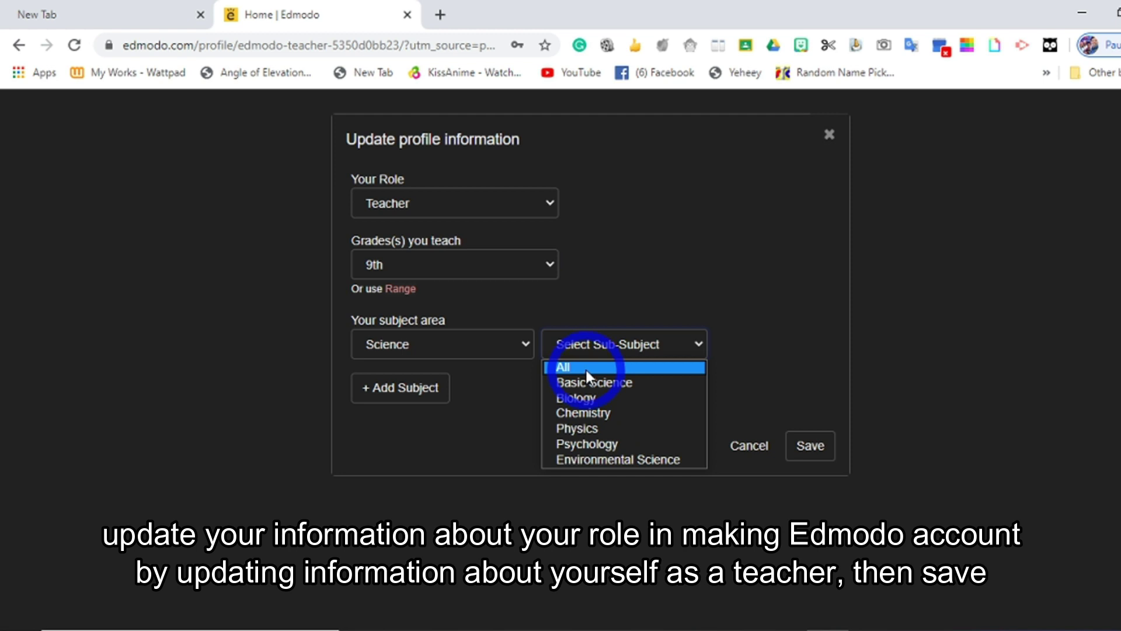
left_click(602, 412)
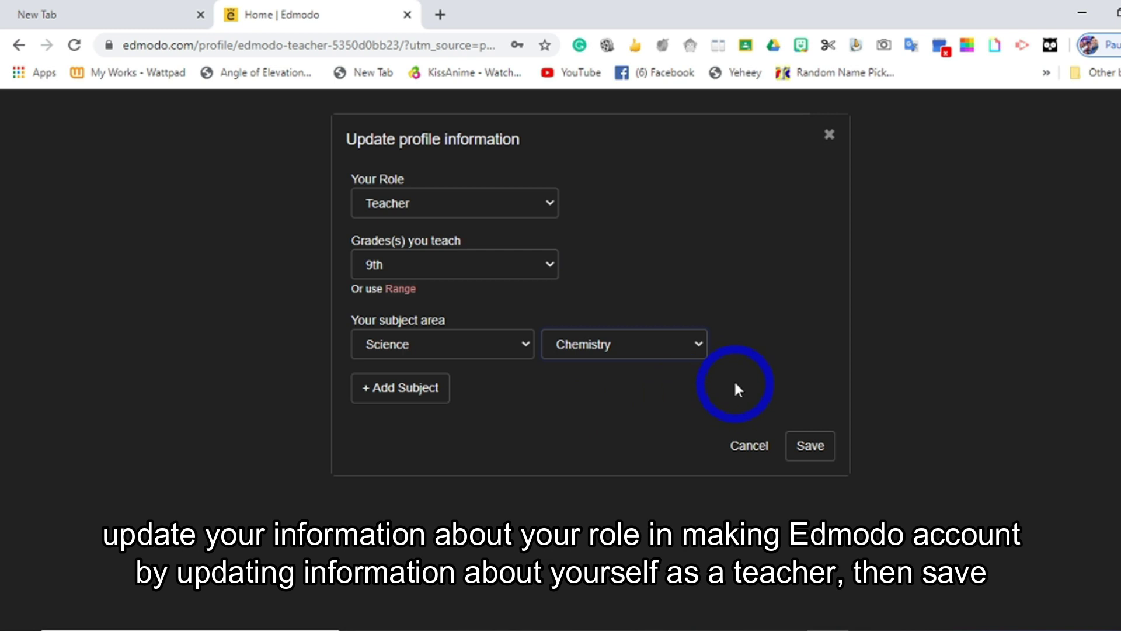
- Change the subject area to Mathematics with Geometry as the sub-subject and save the profile information
left_click(527, 343)
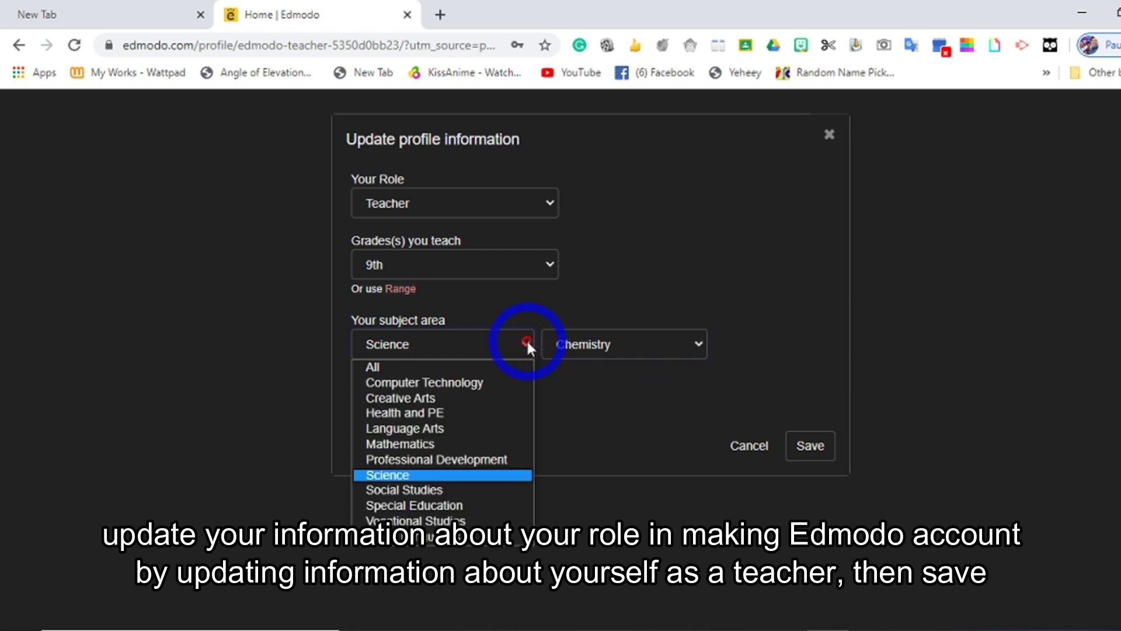
left_click(409, 447)
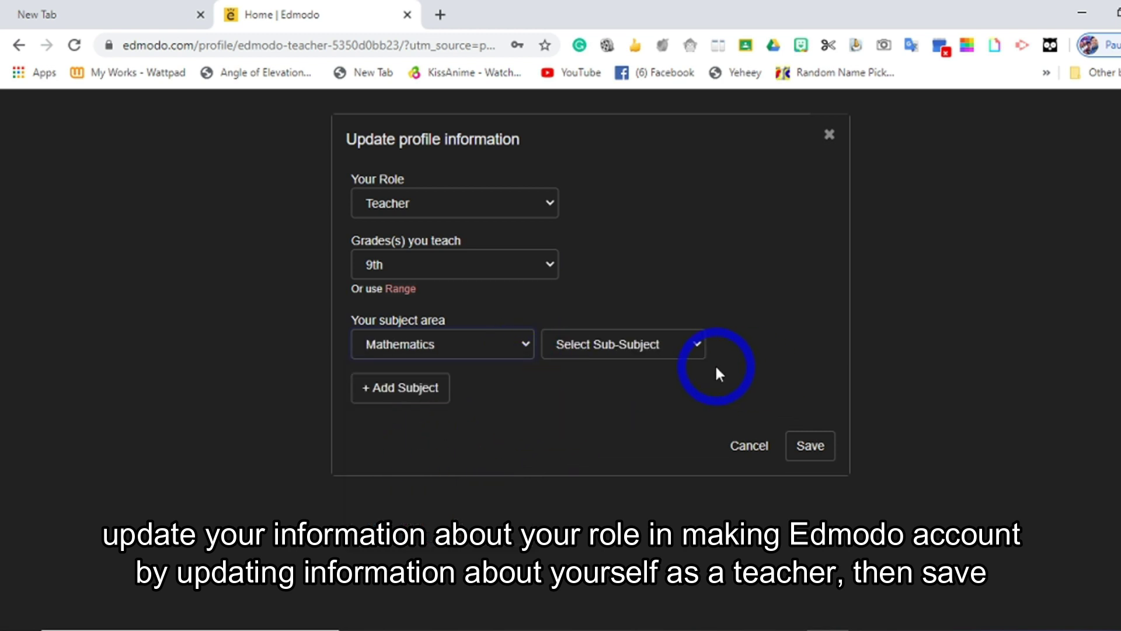
left_click(699, 343)
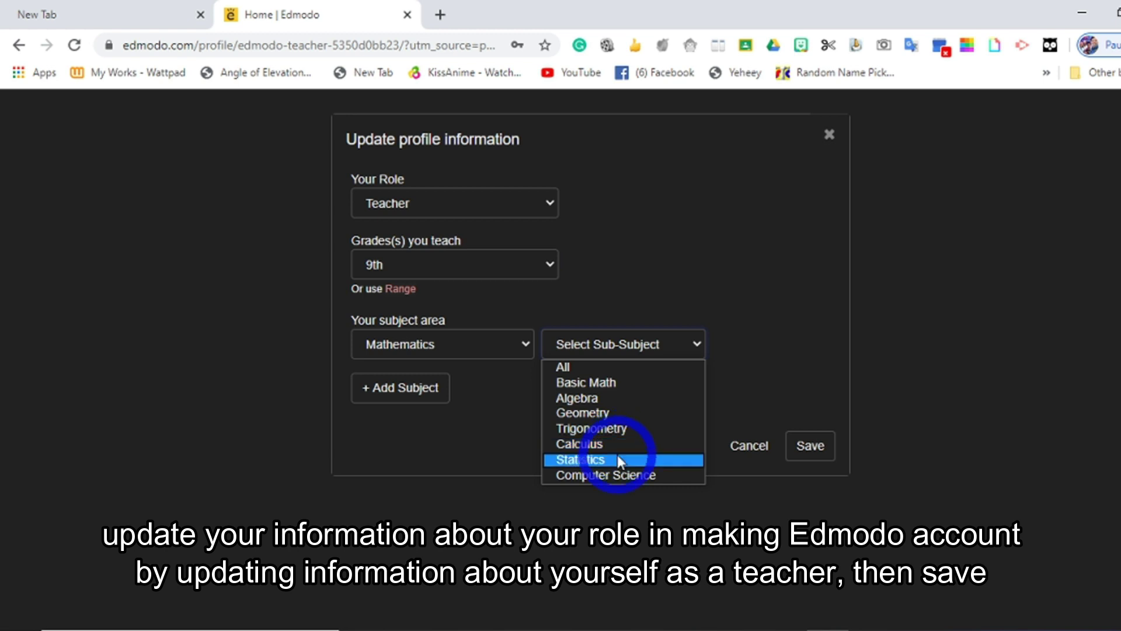
left_click(597, 414)
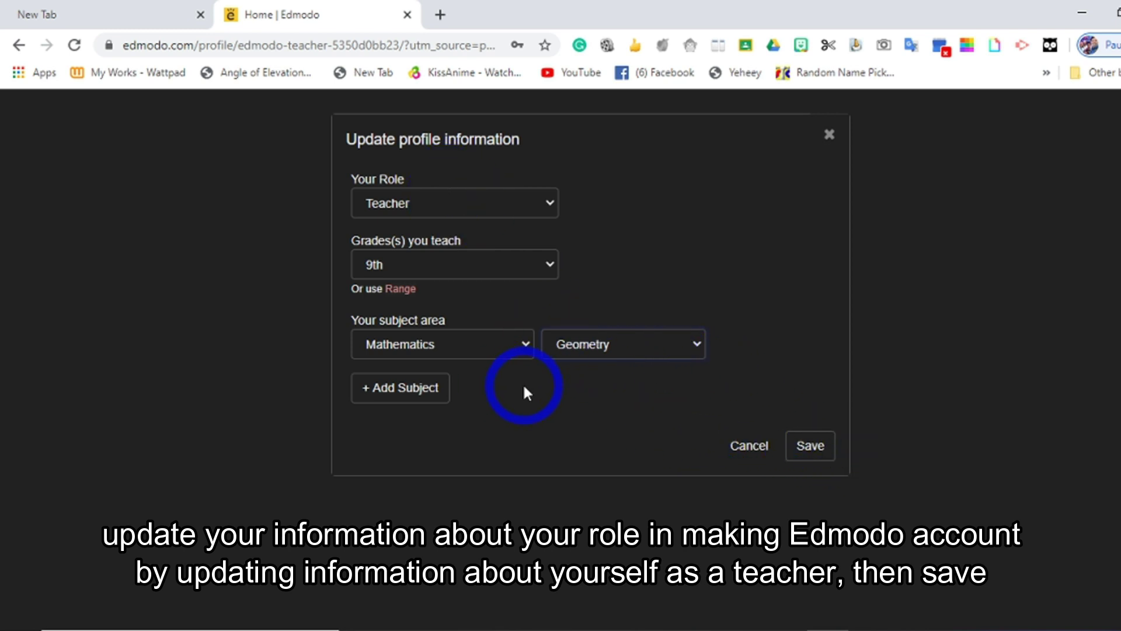
left_click(812, 447)
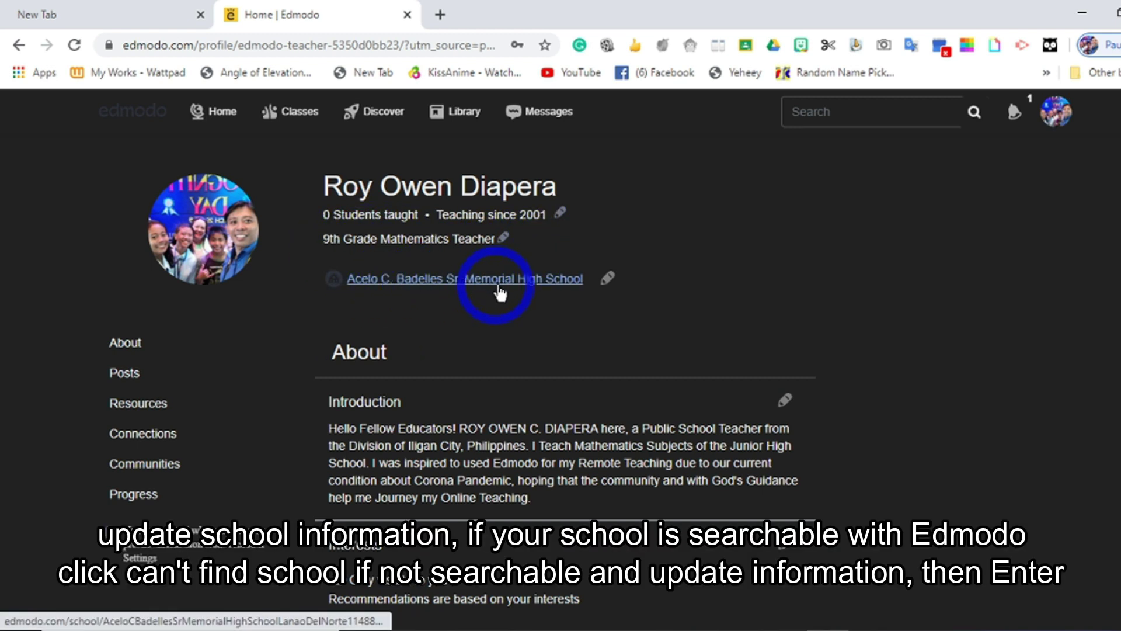
- Change the school by searching for "Acelo" and choosing the first Acelo C. Badelles Sr. Memorial High School in Iligan City
left_click(608, 278)
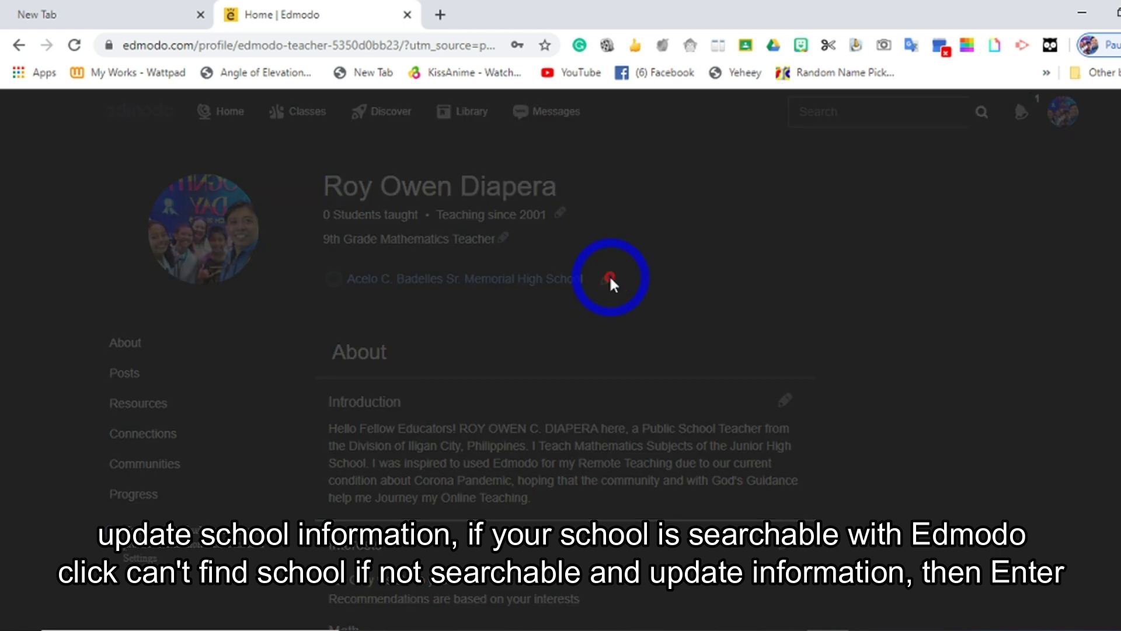
left_click(434, 205)
type("Acelo")
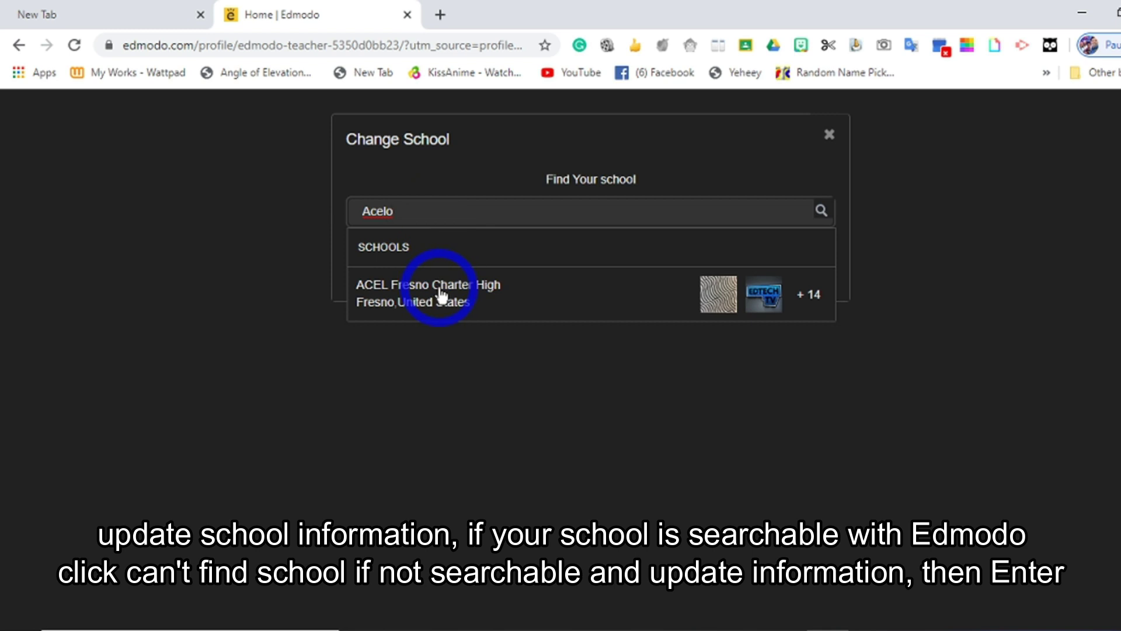
key("BackSpace")
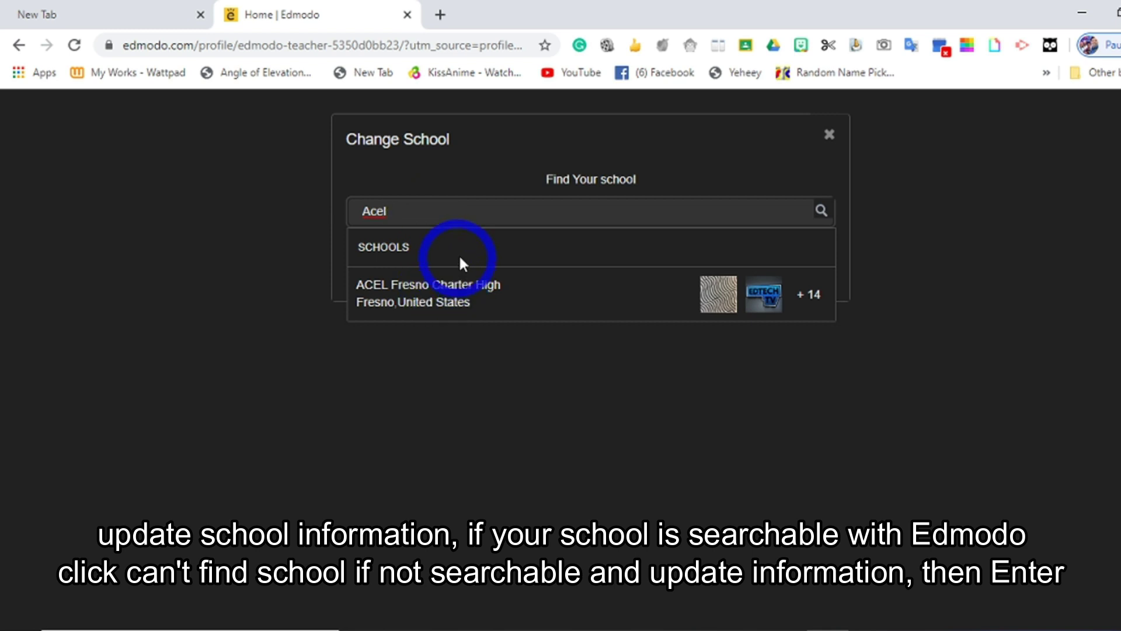
type("o")
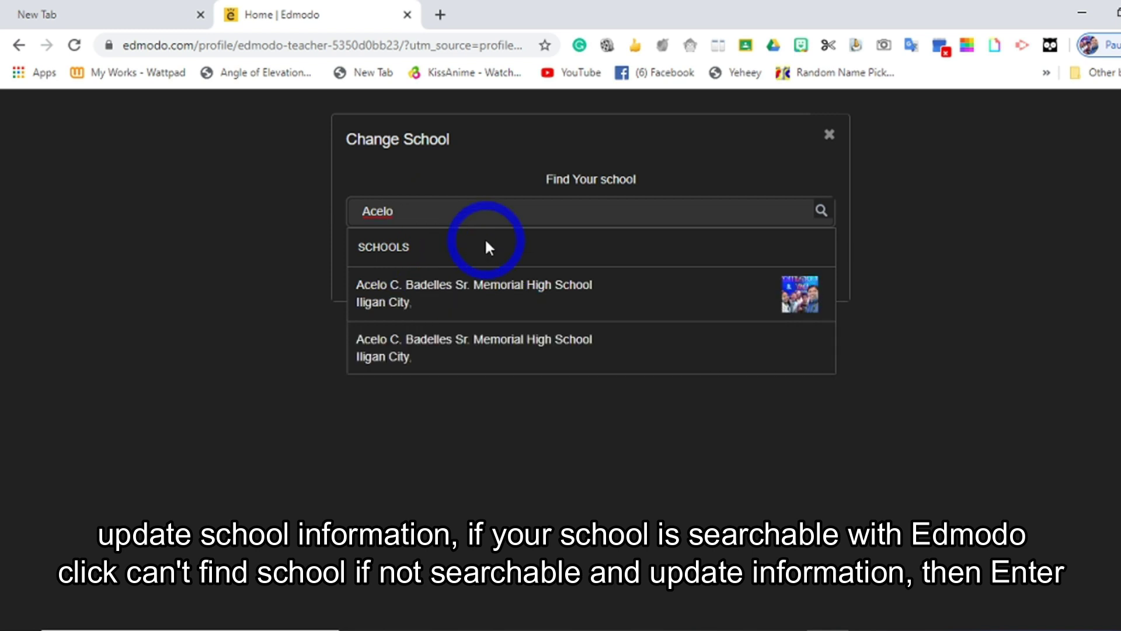
left_click(482, 295)
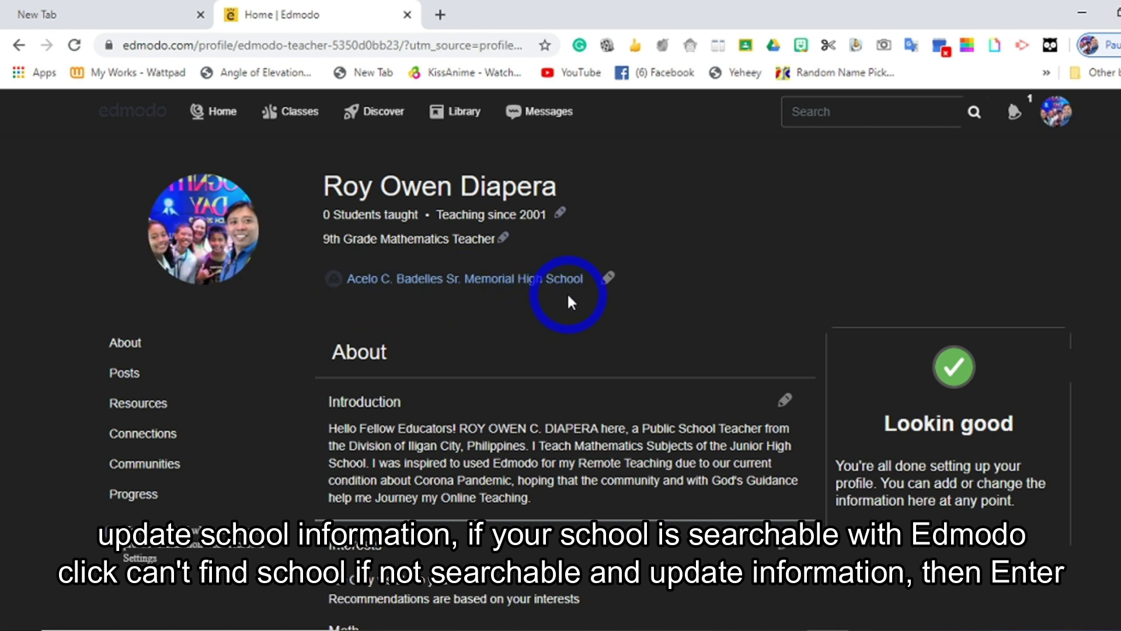
- Examine the form for adding a school that cannot be found, return to the school search and close it without changes
left_click(609, 277)
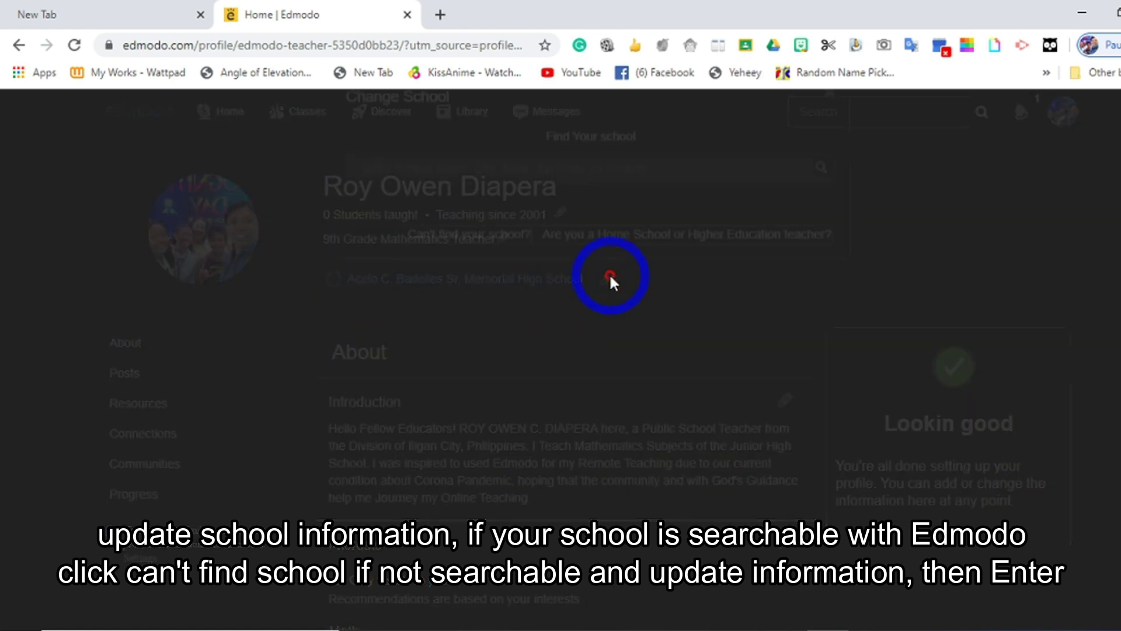
left_click(433, 214)
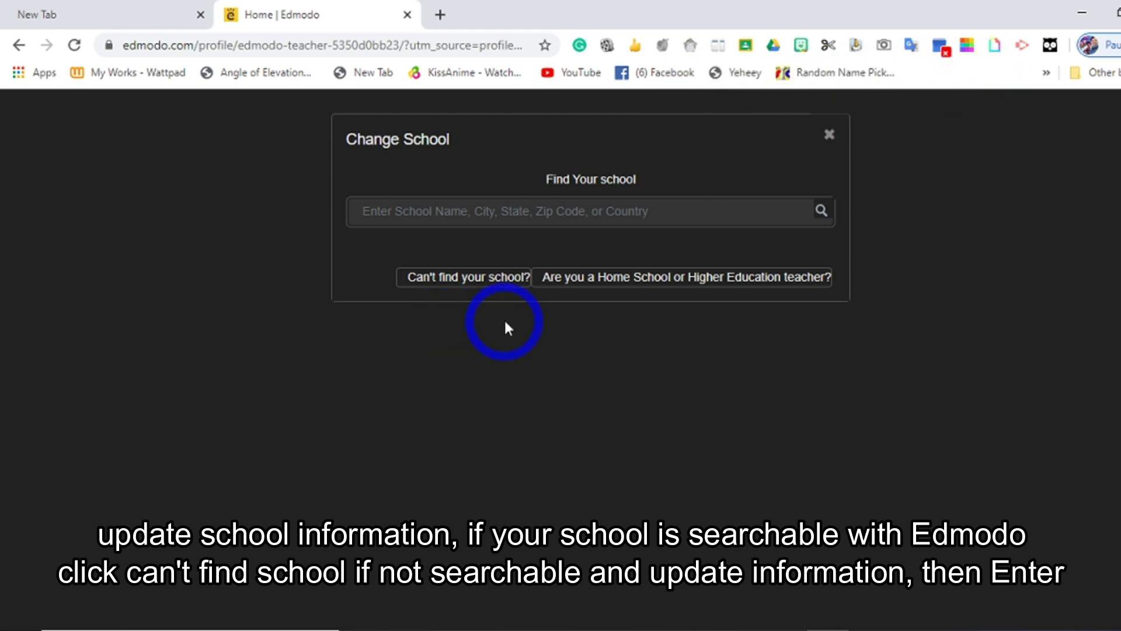
left_click(469, 283)
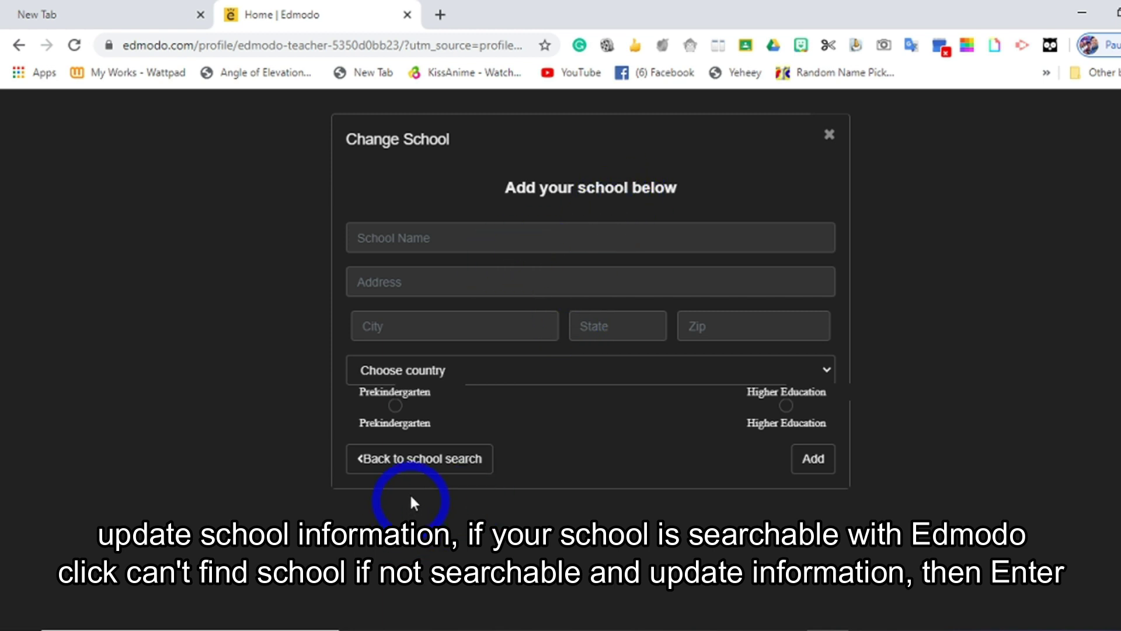
left_click(412, 460)
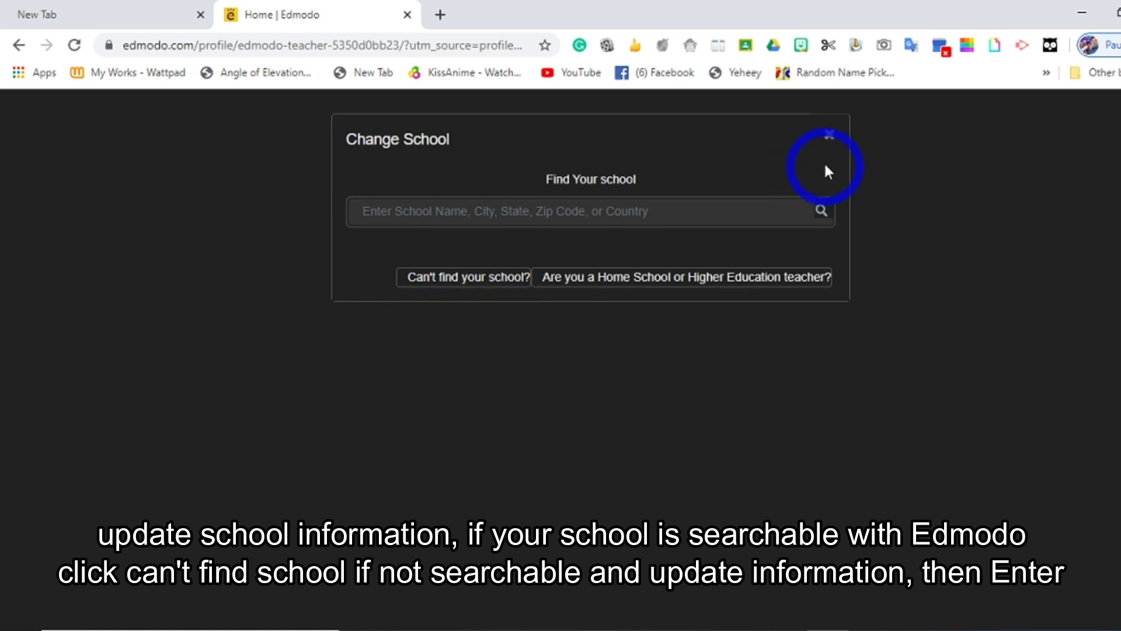
left_click(829, 136)
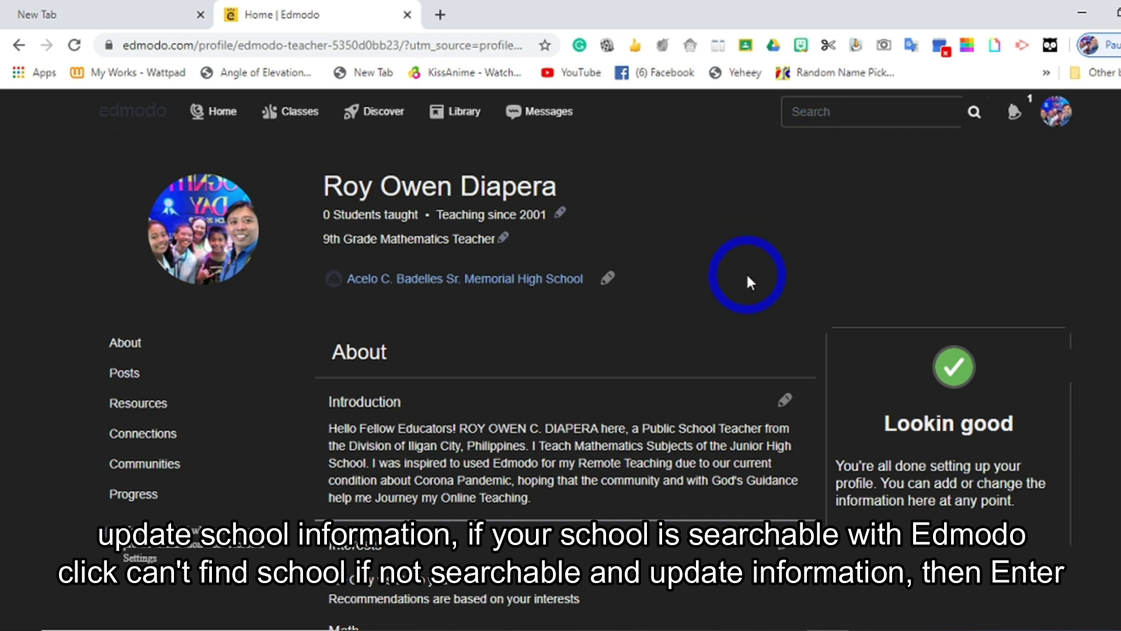
- Open the introduction in the About section for editing and save it with its existing text
scroll(523, 299, "down", 2)
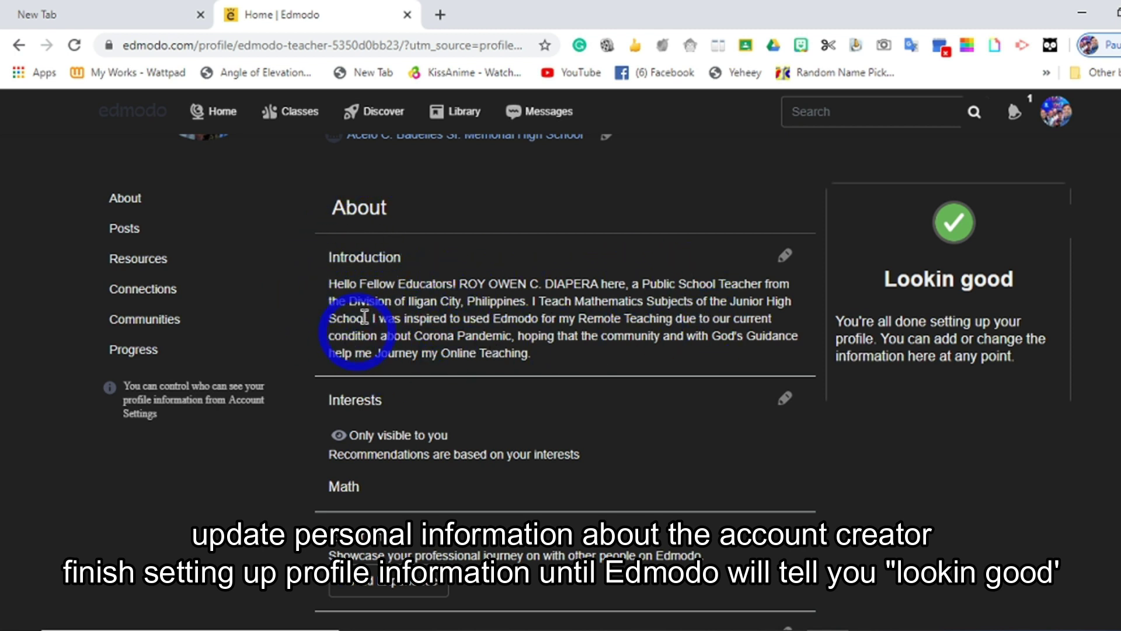
left_click(786, 258)
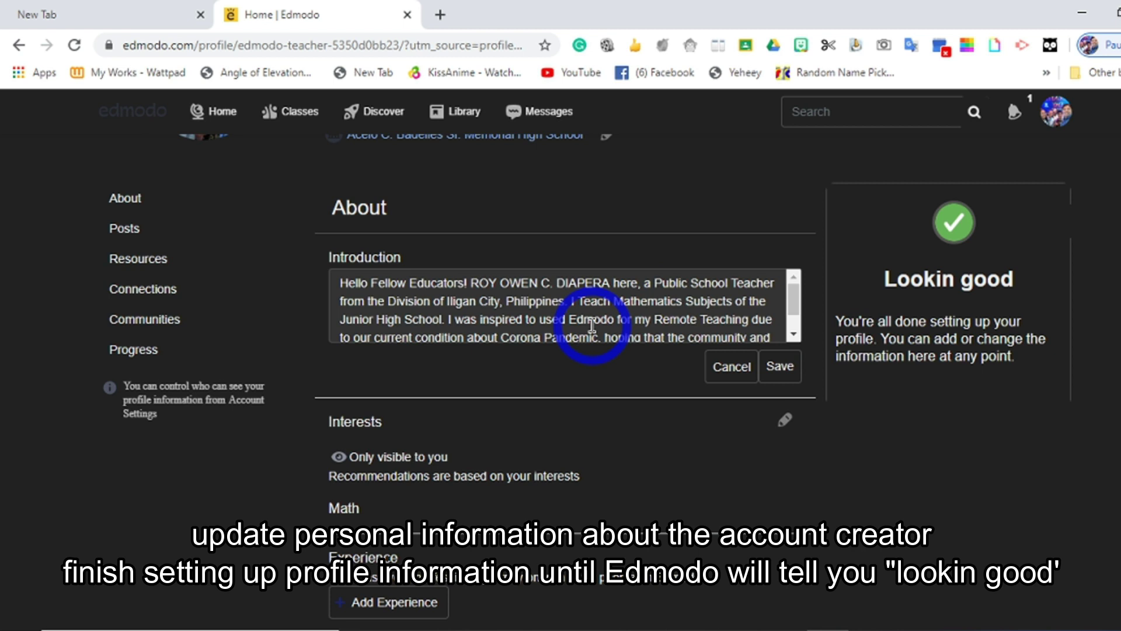
left_click(781, 368)
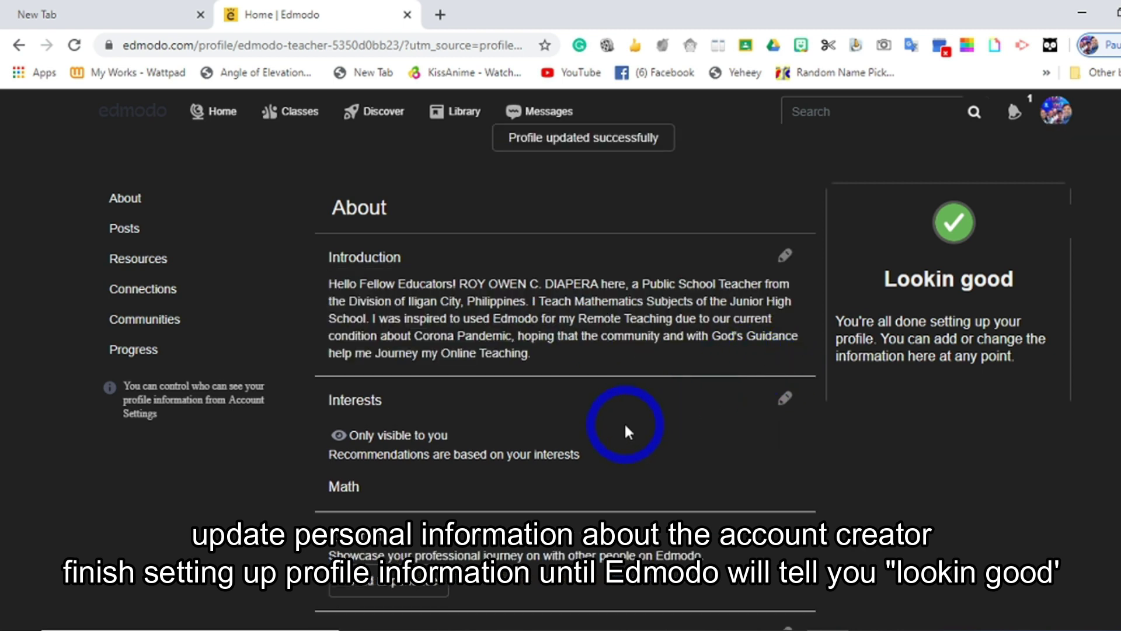
- Edit the profile interests, choose Math from the available interests, save the choice and close the dialog
scroll(624, 421, "down", 2)
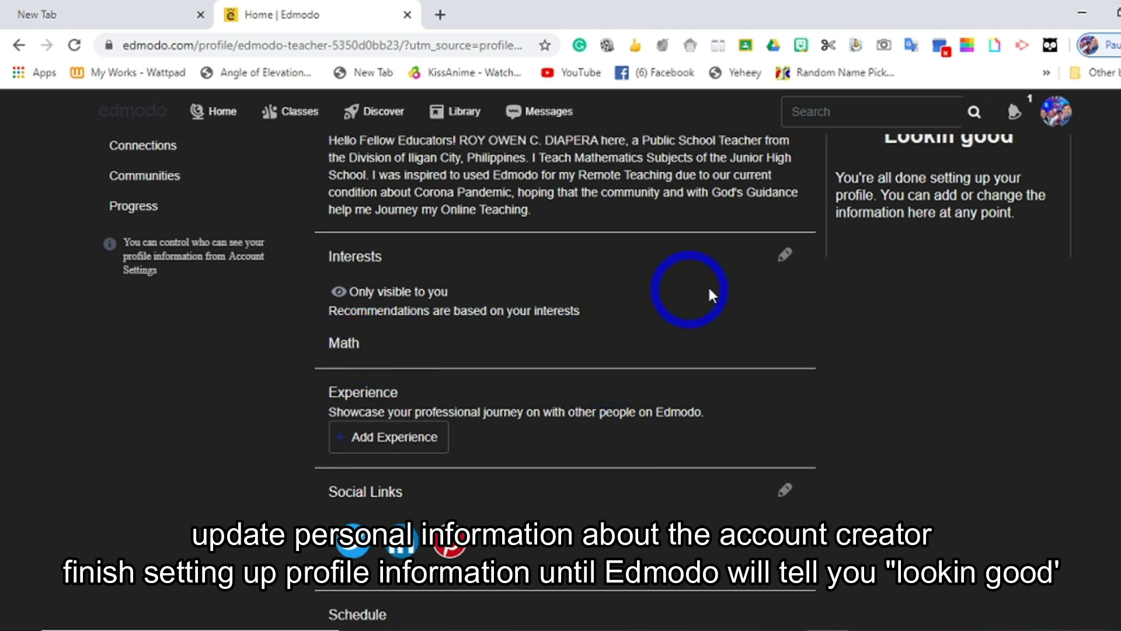
left_click(781, 259)
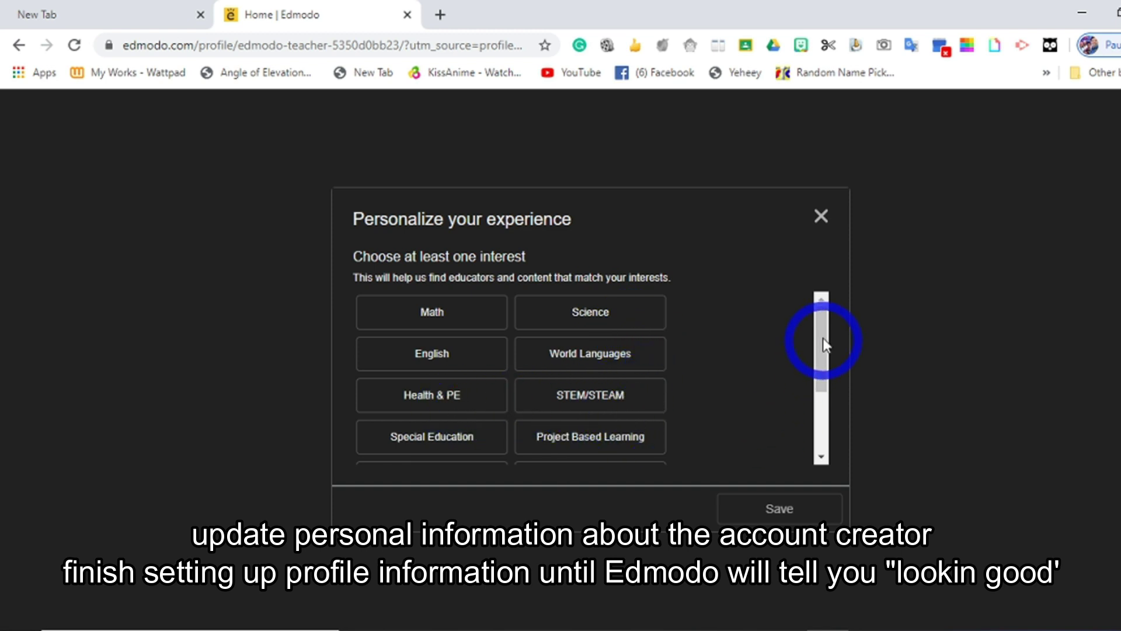
scroll(822, 337, "down", 3)
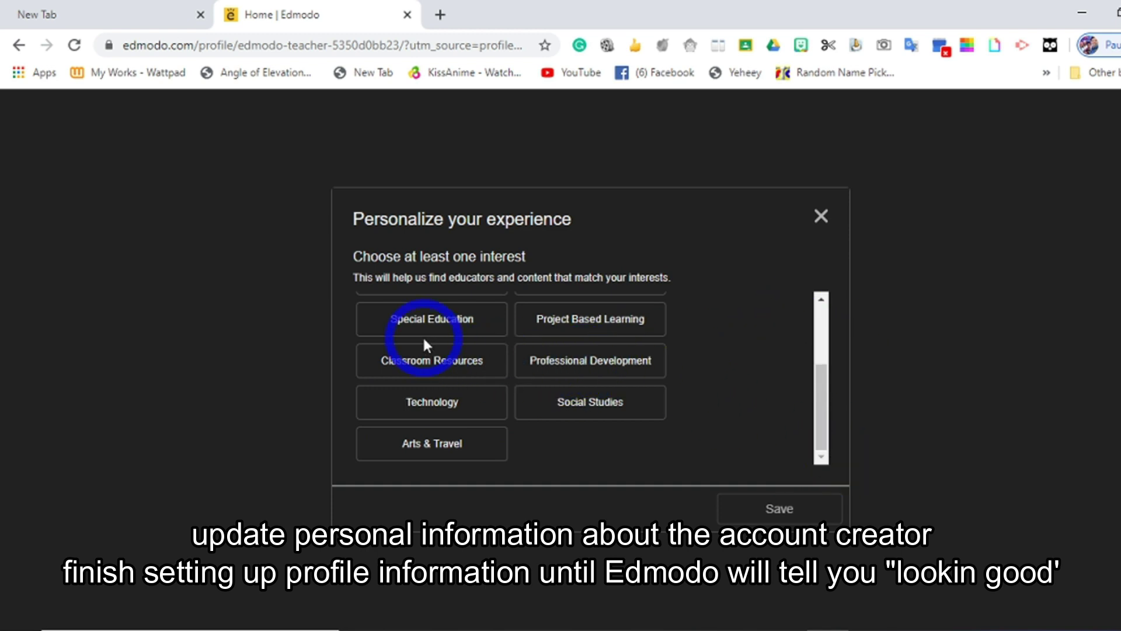
left_click_drag(826, 446, 804, 327)
left_click(445, 326)
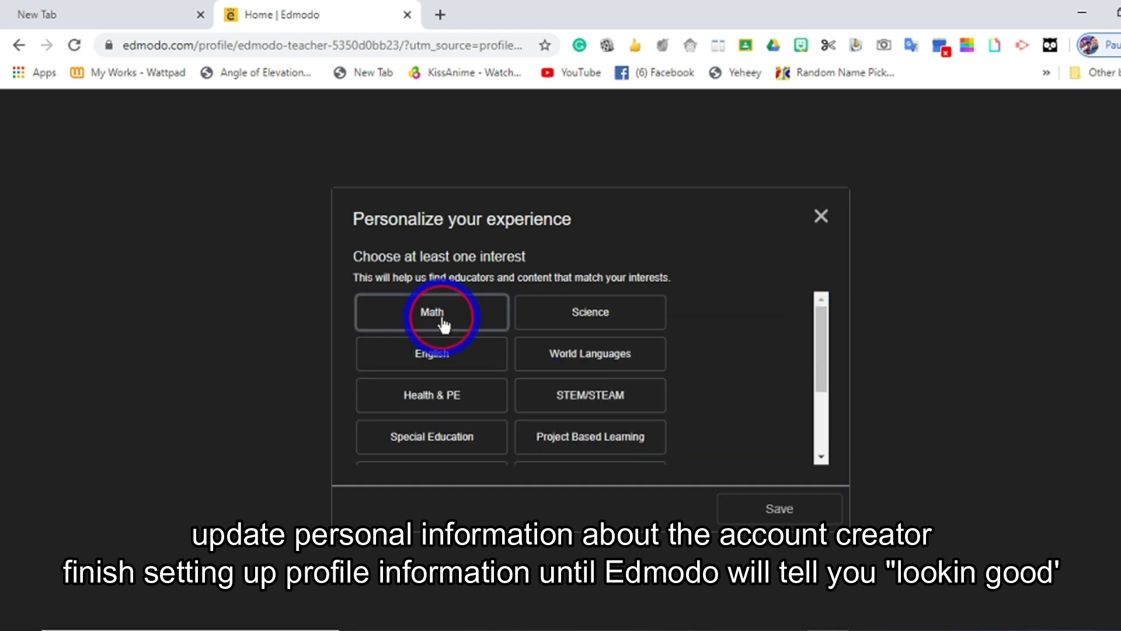
left_click(776, 512)
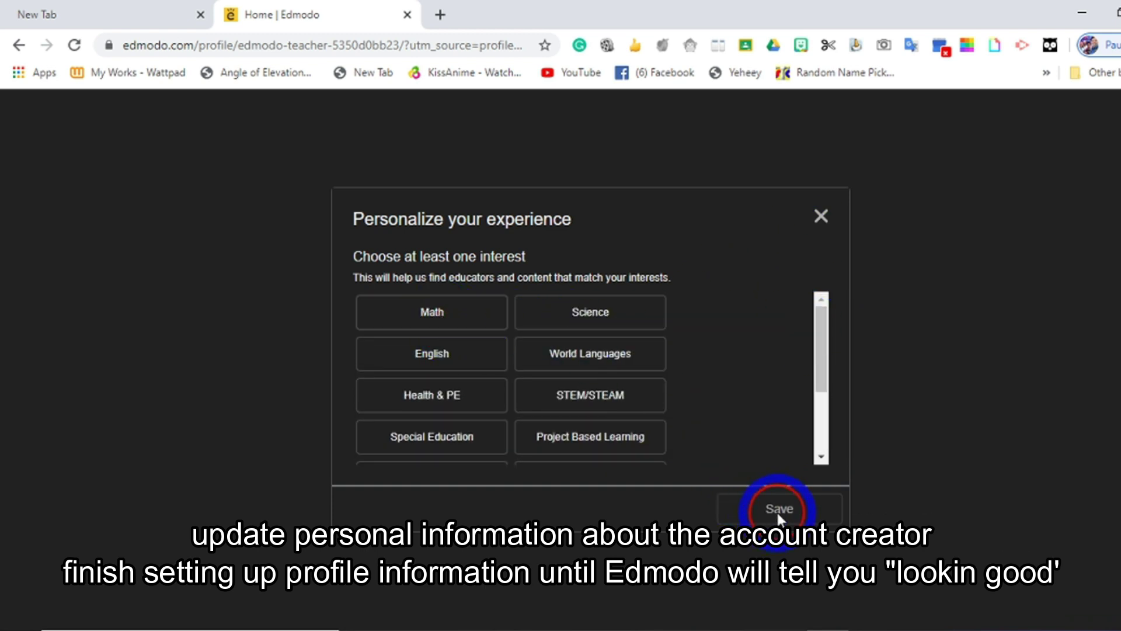
left_click(827, 218)
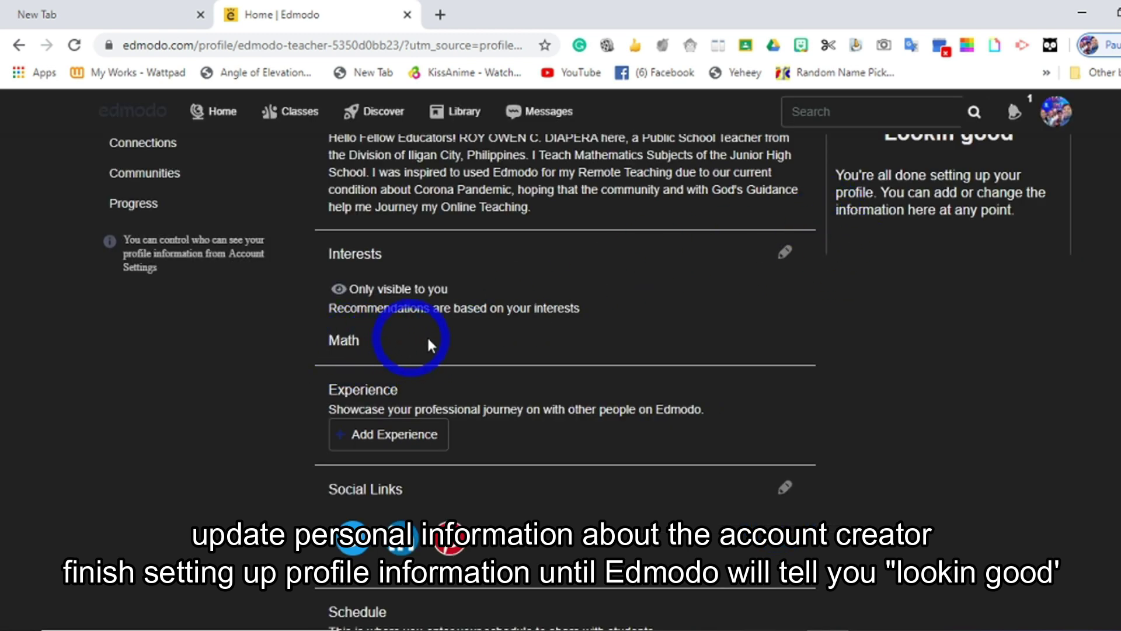
- Edit the existing education entry, keep Bachelor's Degree as the degree type, and save it
scroll(693, 328, "down", 2)
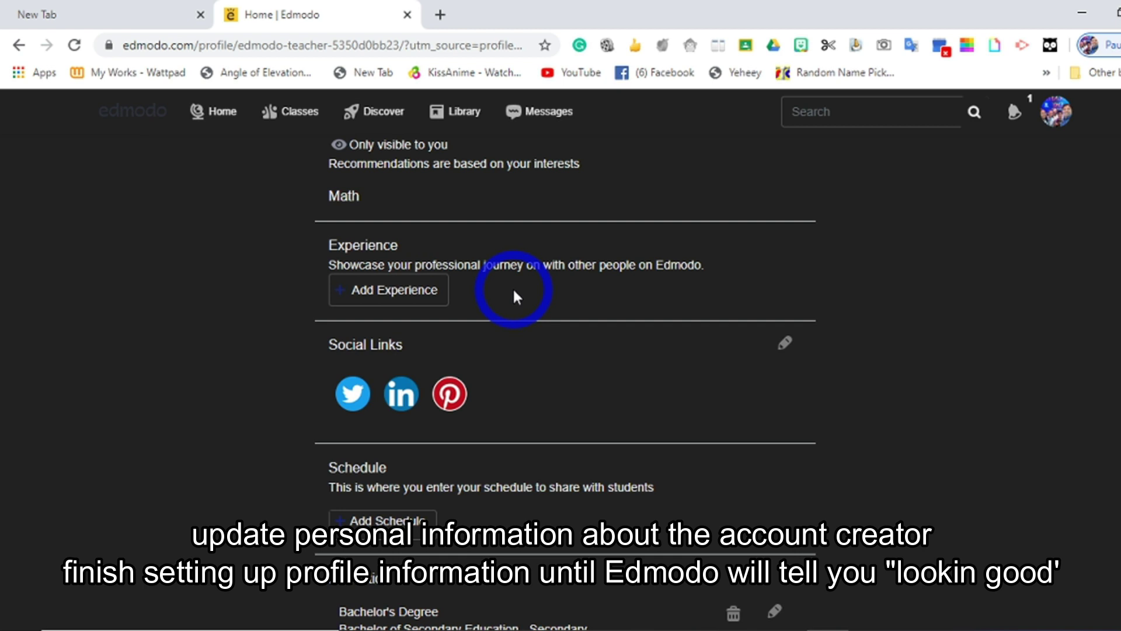
scroll(514, 292, "down", 2)
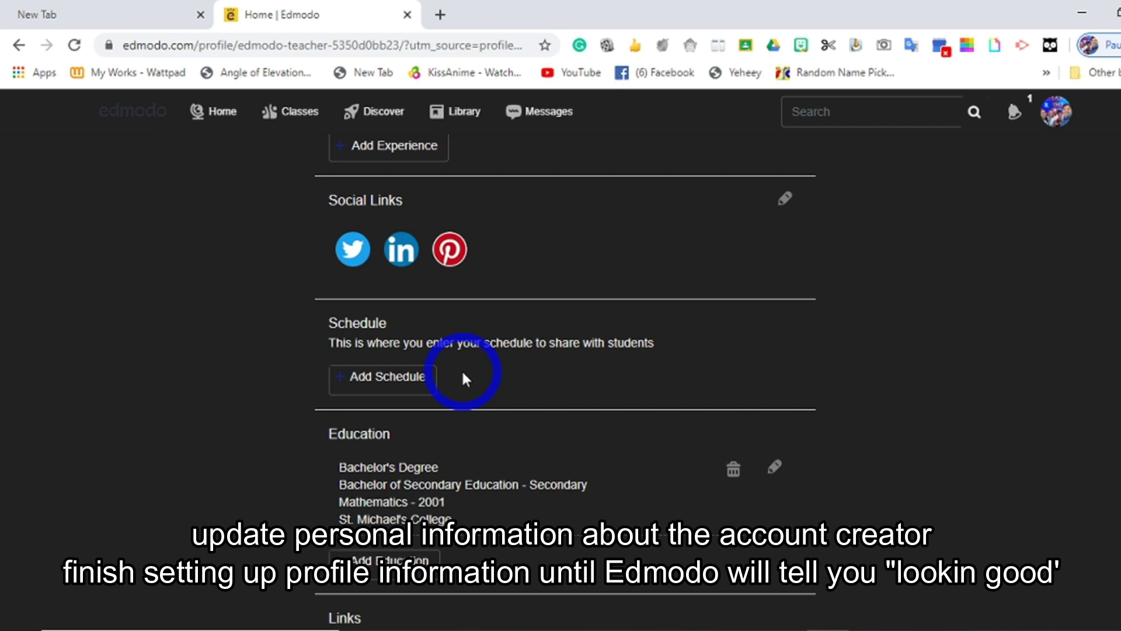
scroll(465, 374, "down", 2)
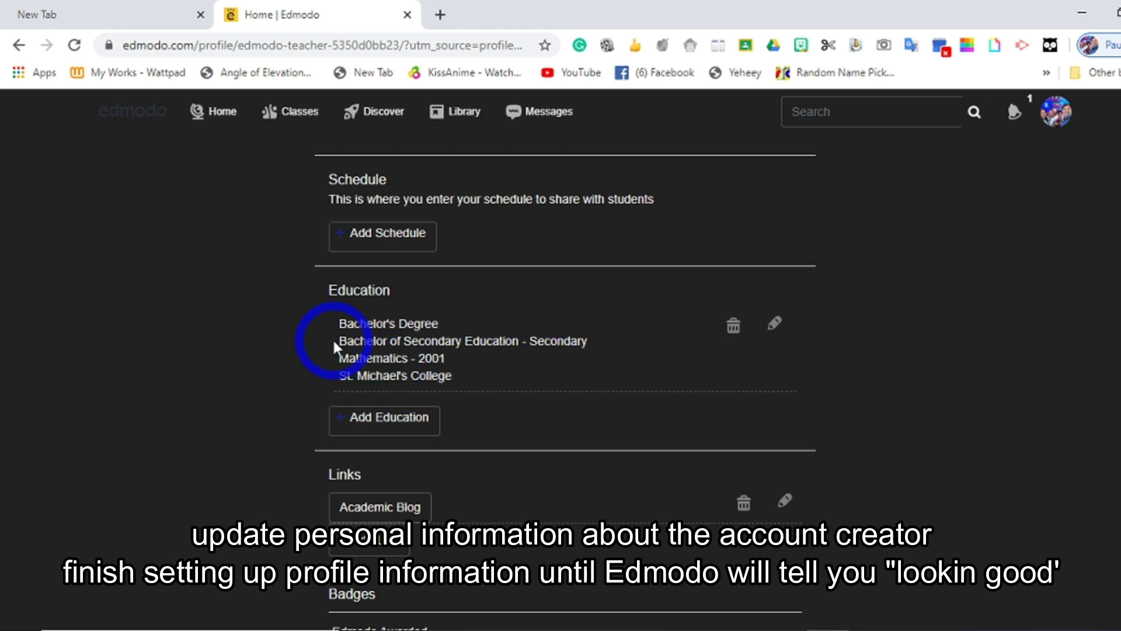
left_click(776, 325)
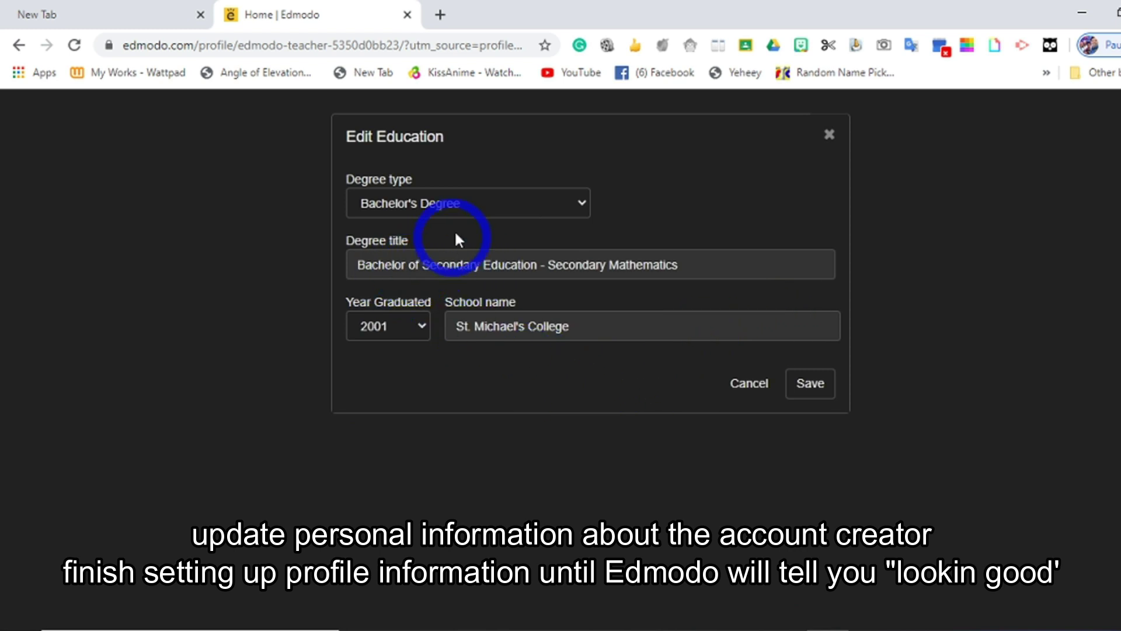
left_click(583, 205)
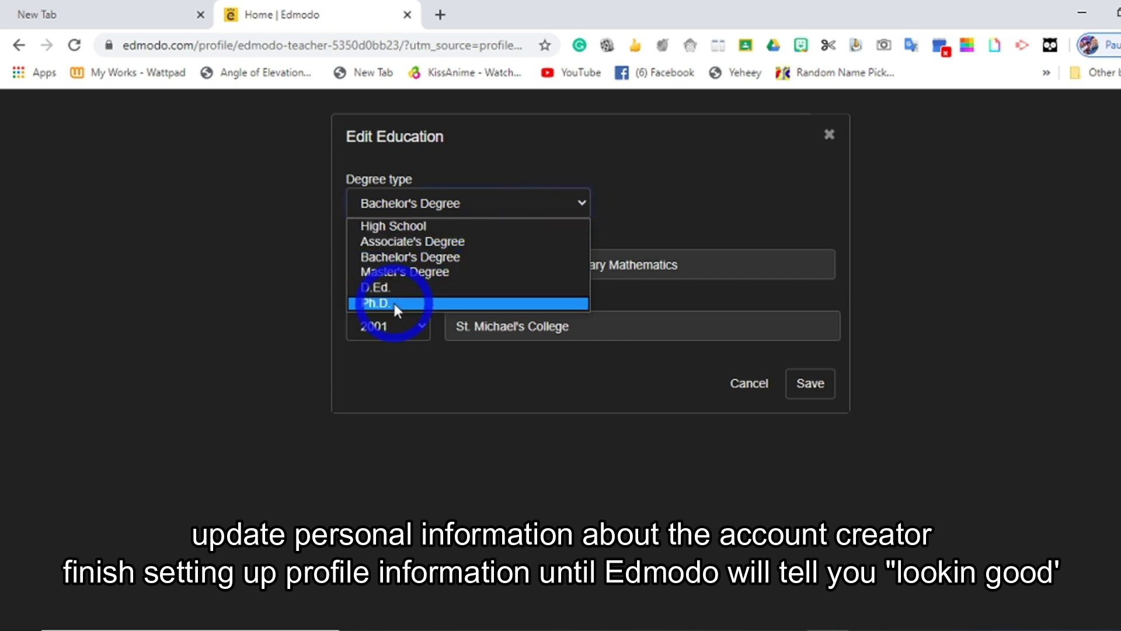
left_click(582, 202)
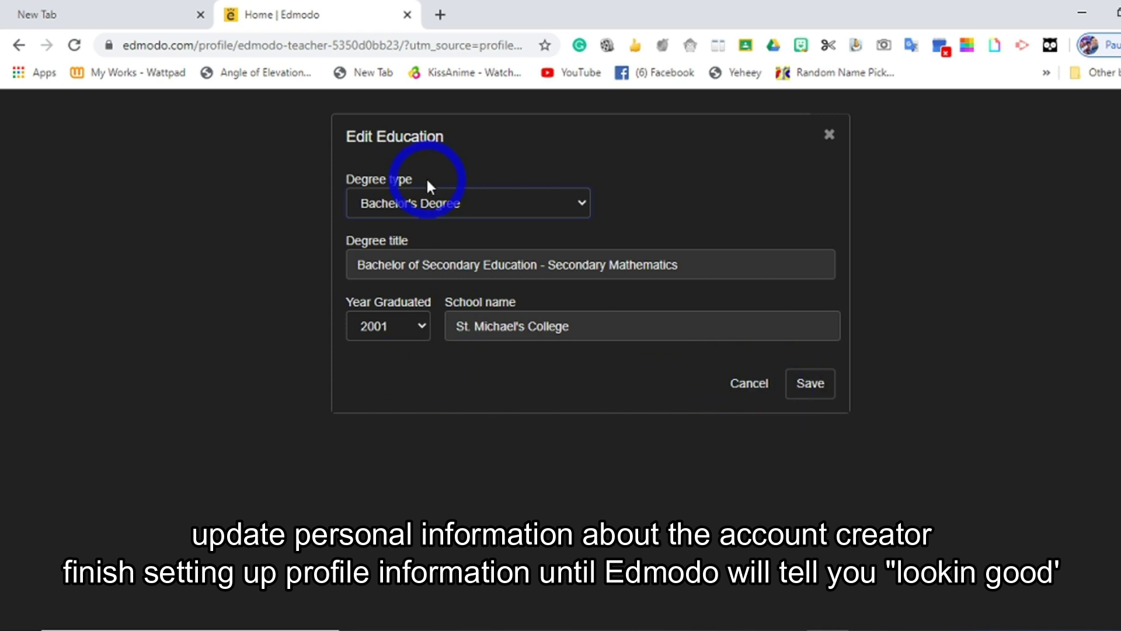
left_click(819, 388)
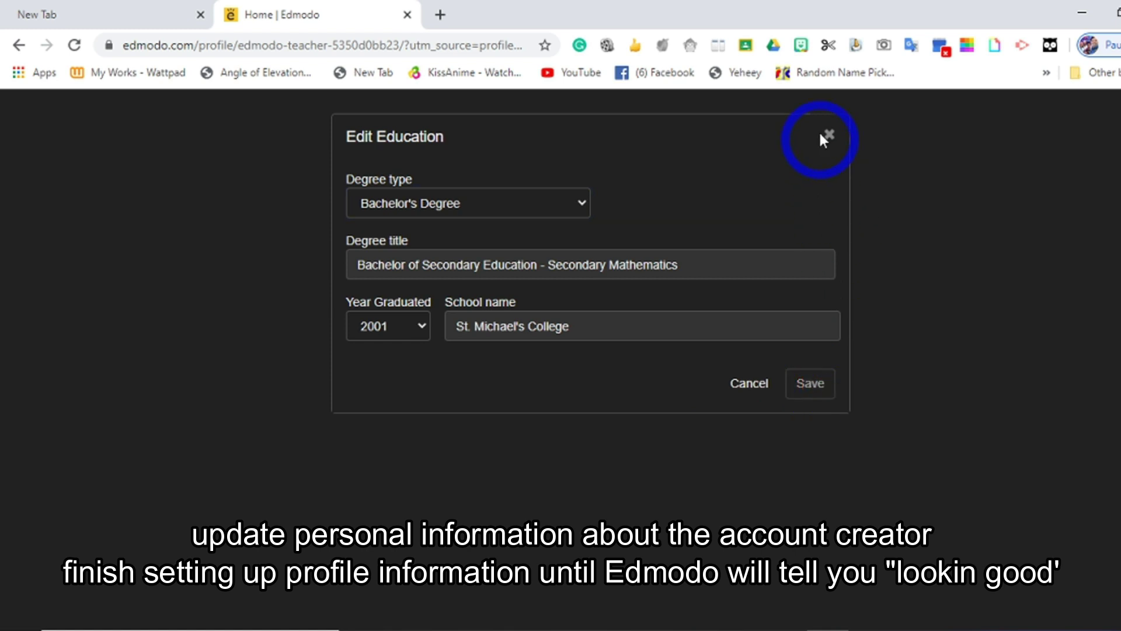
- Edit the existing profile link, keep Academic Blog as the link type, and save it
scroll(691, 352, "down", 3)
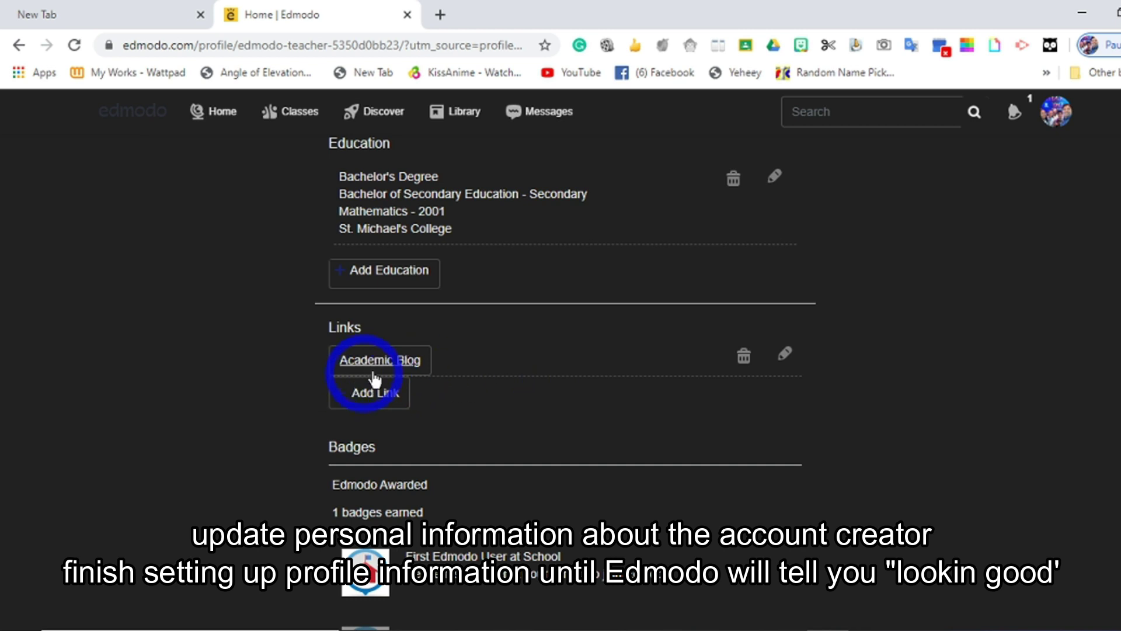
left_click(791, 354)
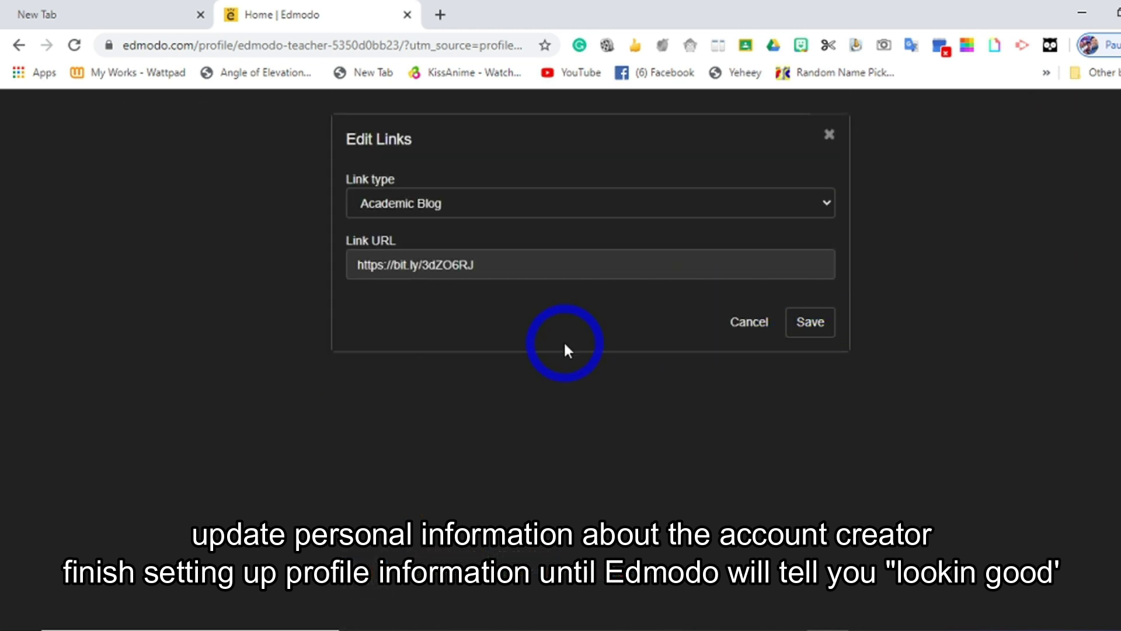
left_click(833, 204)
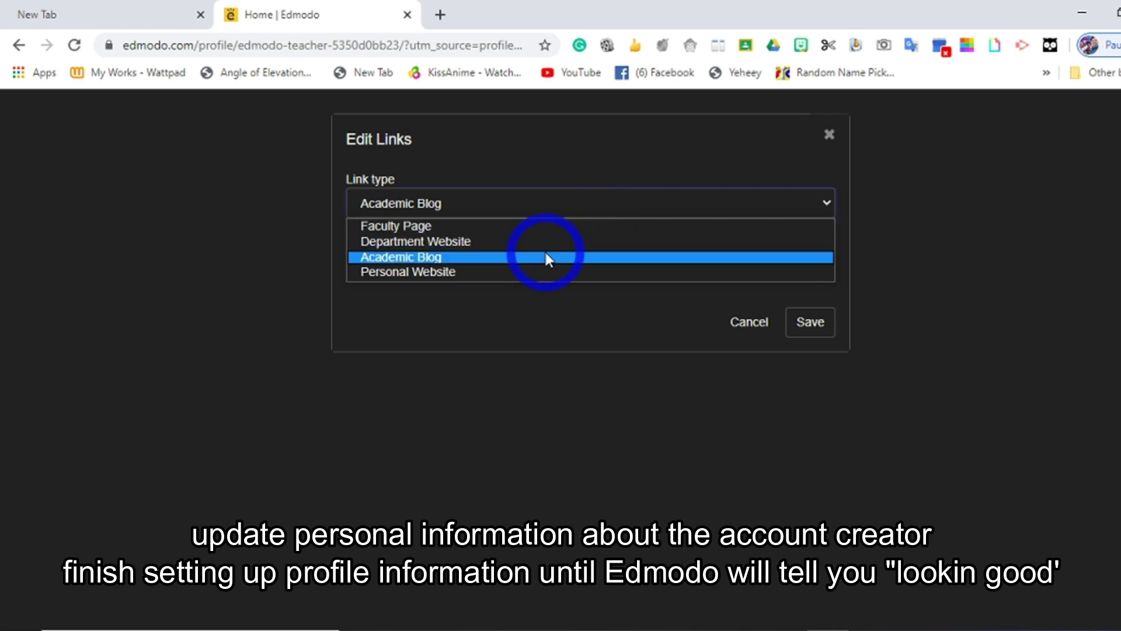
left_click(505, 258)
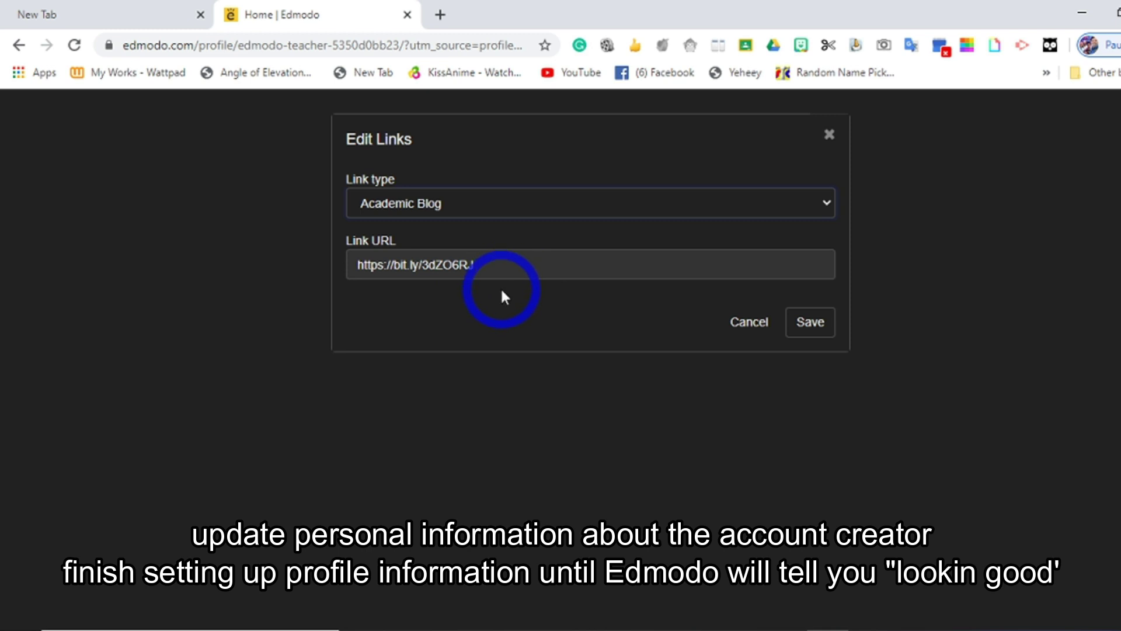
left_click(811, 326)
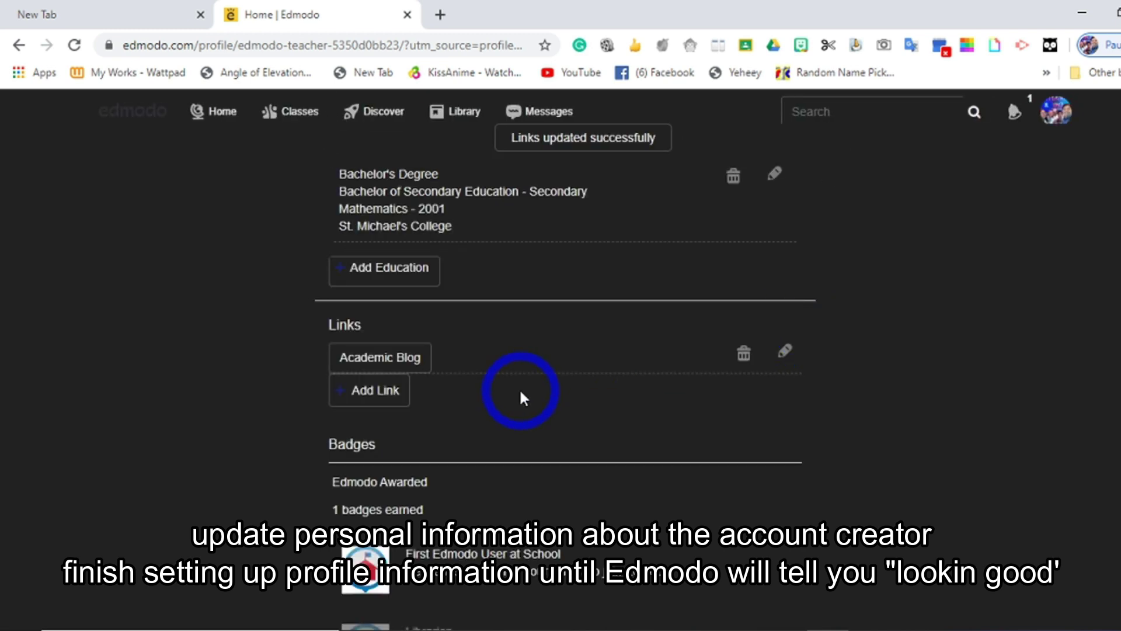
- Review the profile page, including the badges, the setup status, the About section and the header details
scroll(520, 388, "down", 2)
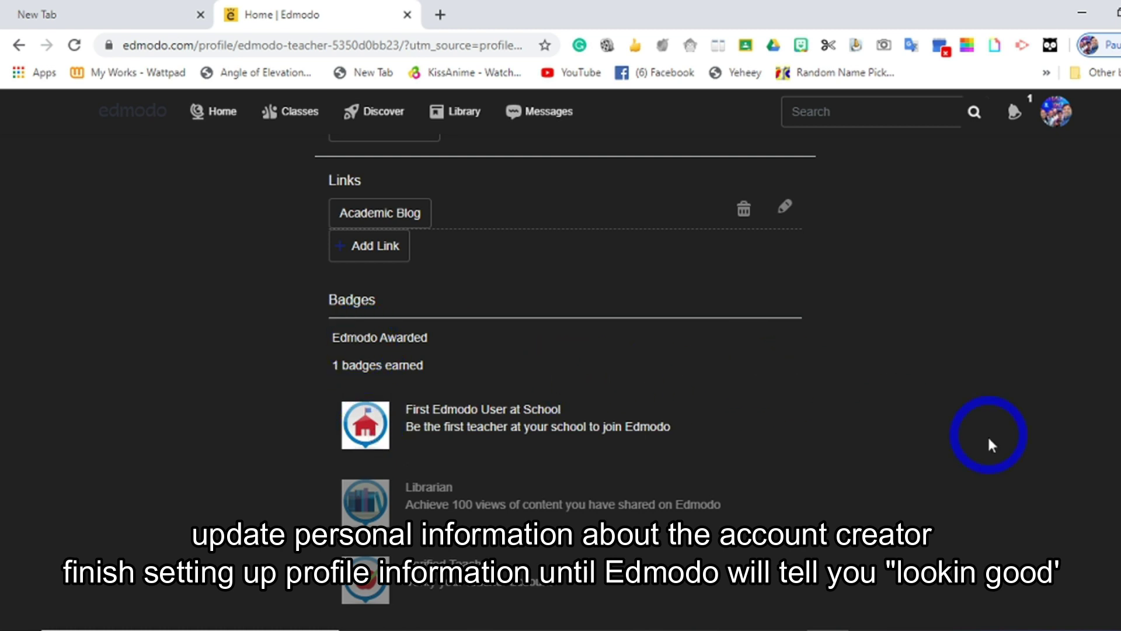
scroll(949, 441, "up", 15)
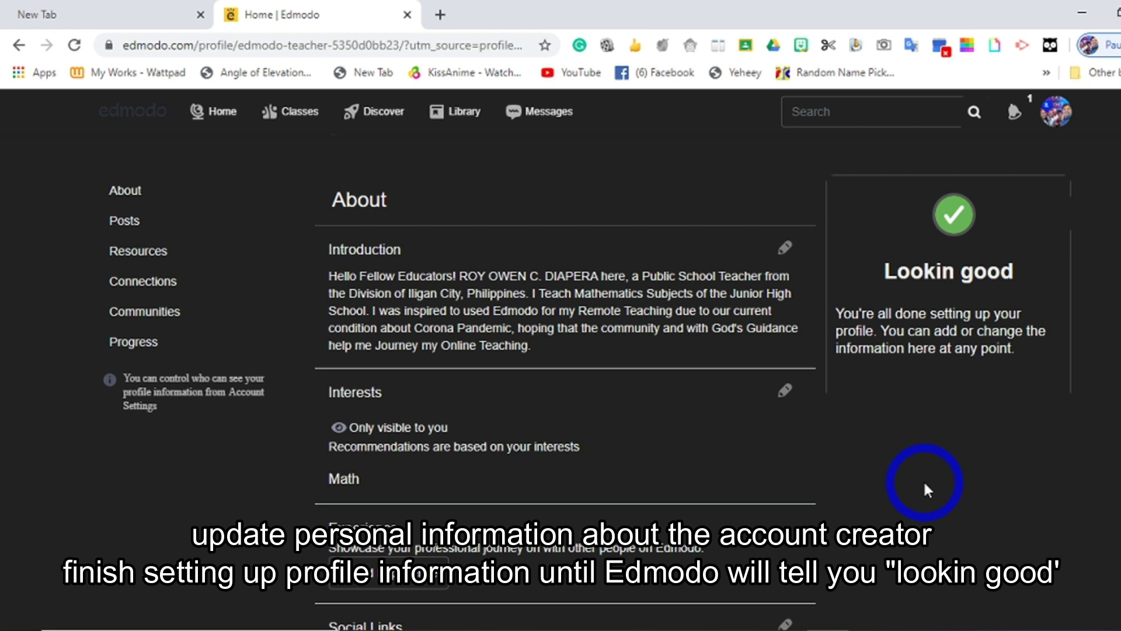
scroll(934, 476, "up", 3)
scroll(943, 497, "down", 2)
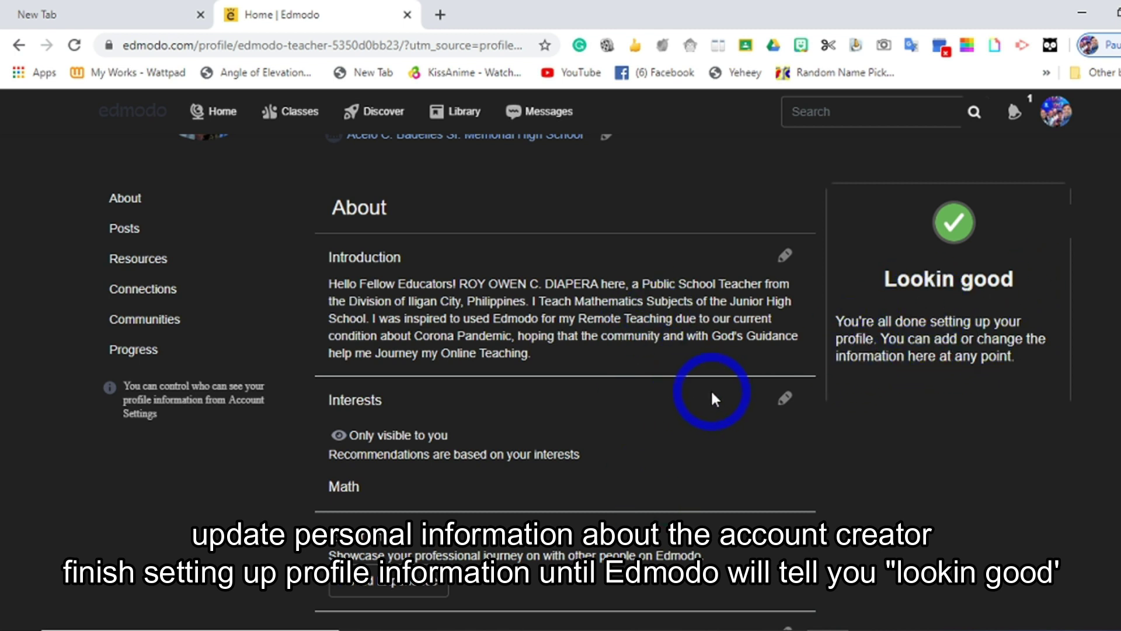
scroll(712, 399, "up", 3)
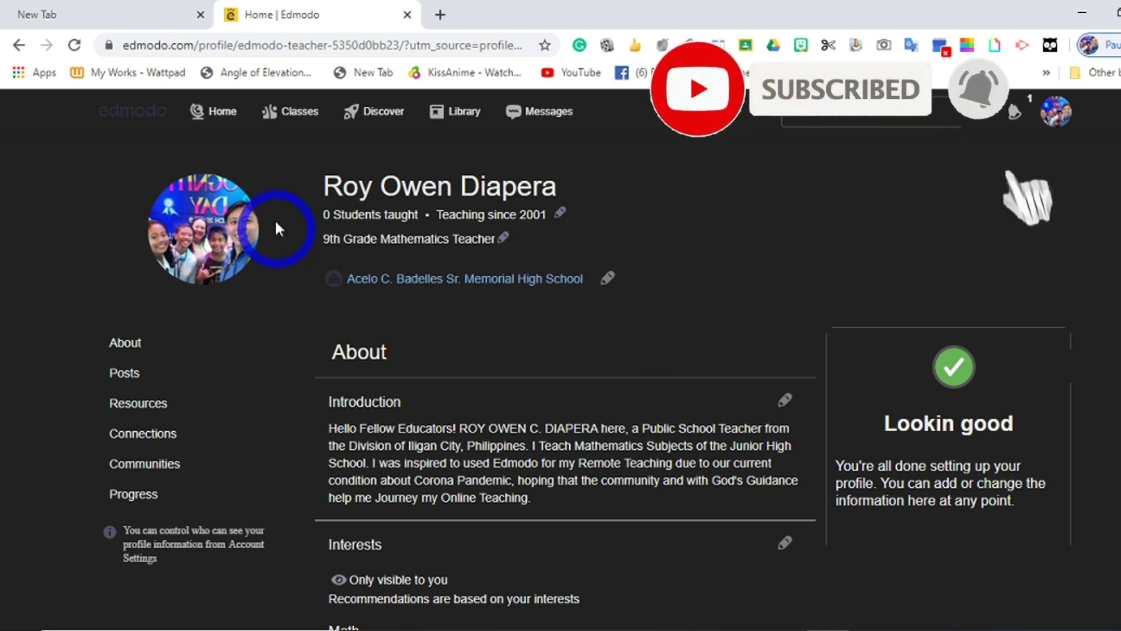
mouse_move(216, 255)
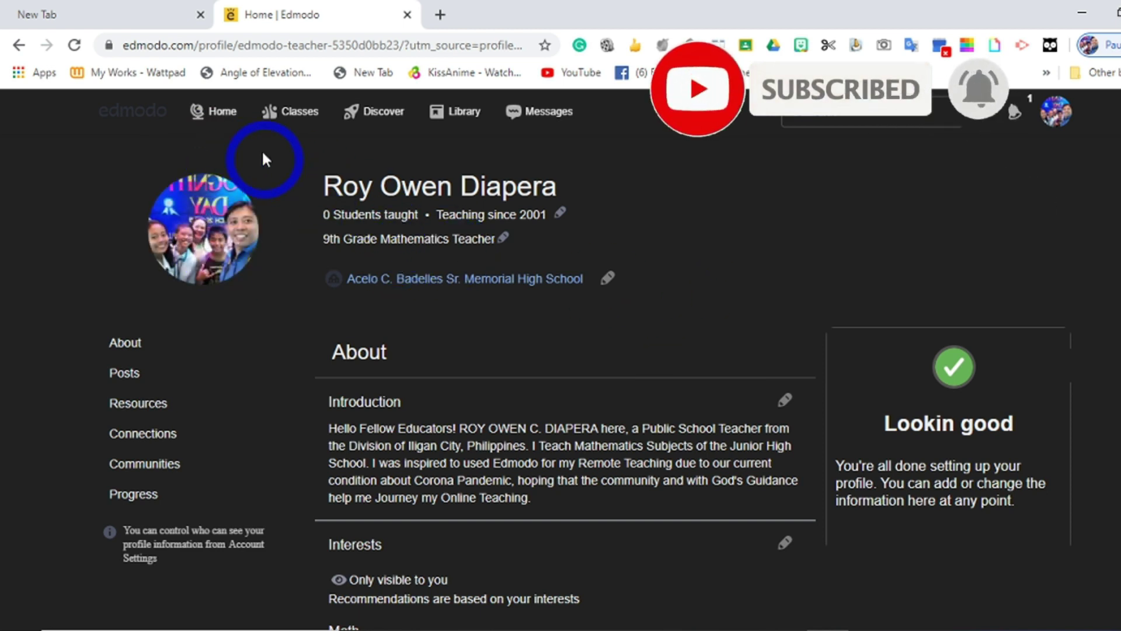
- Go to the home page, start creating a class and name it Geometry
left_click(219, 122)
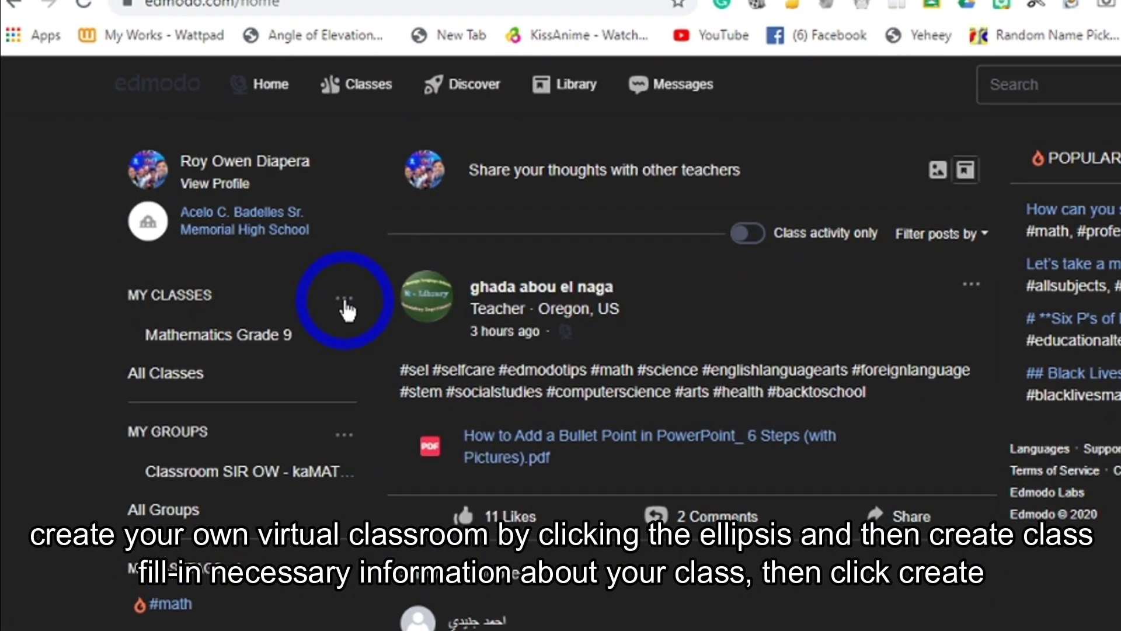
left_click(332, 298)
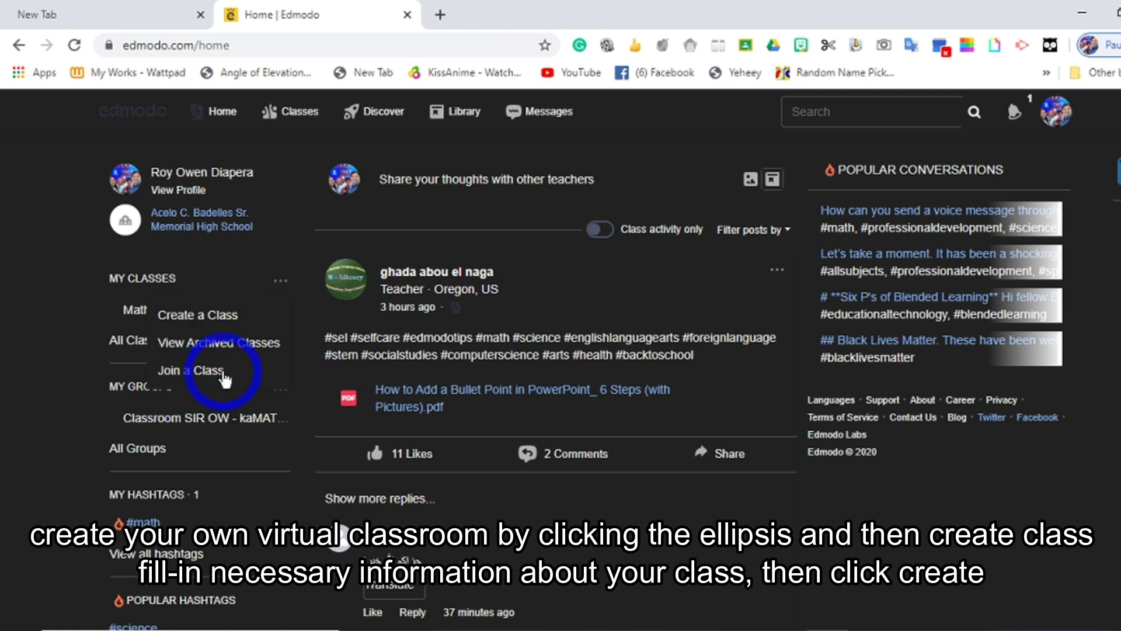
left_click(199, 316)
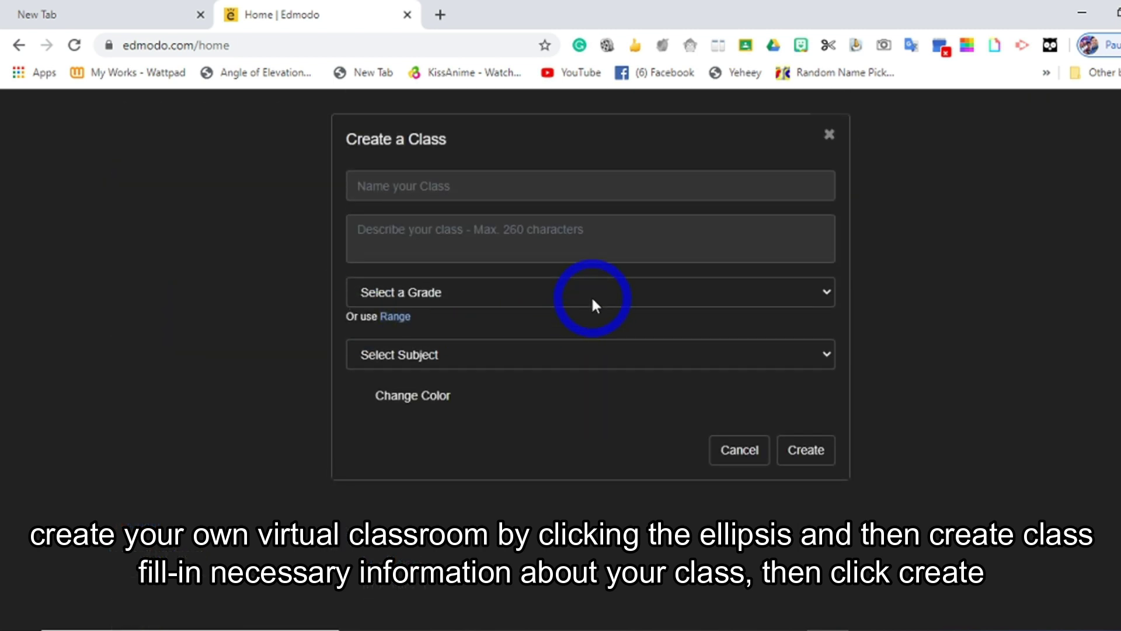
left_click(455, 185)
type("Gen")
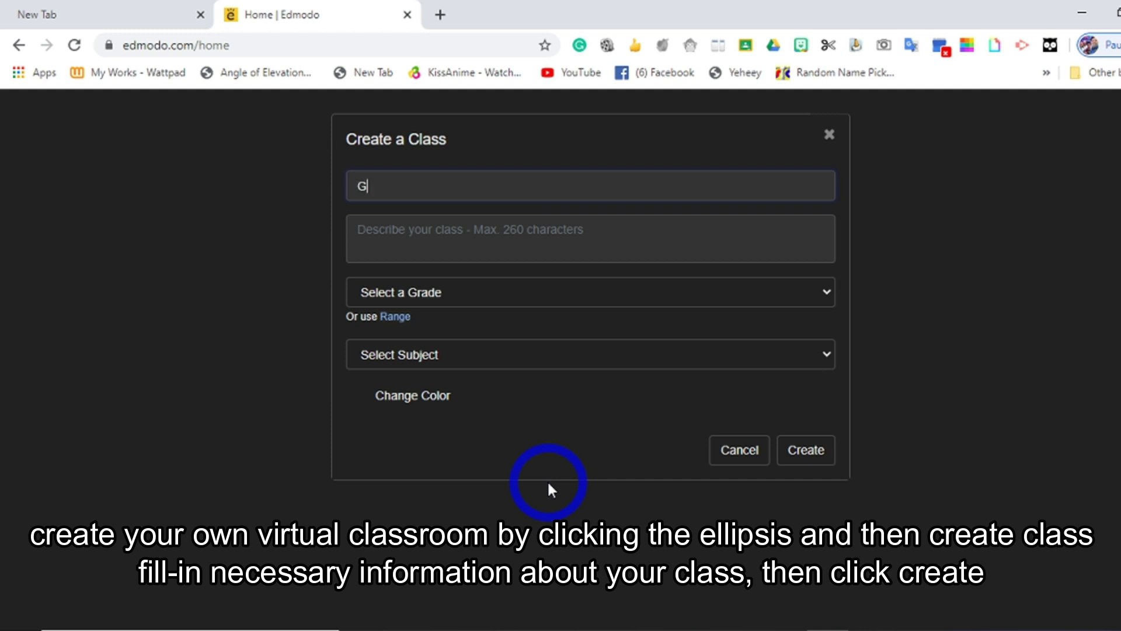
key("BackSpace")
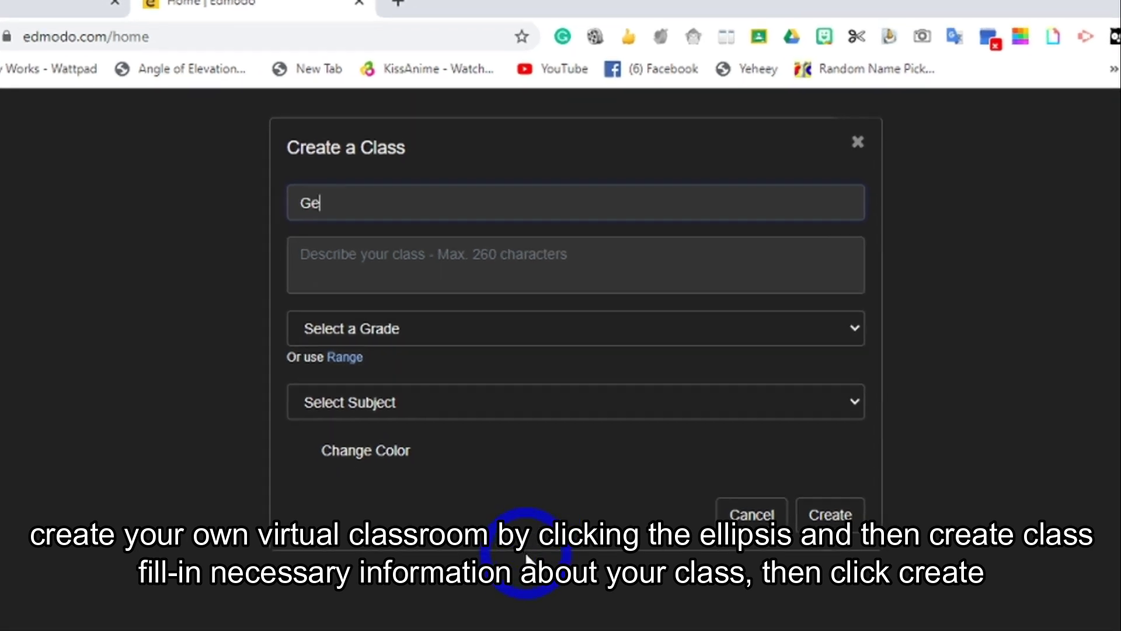
type("ometry")
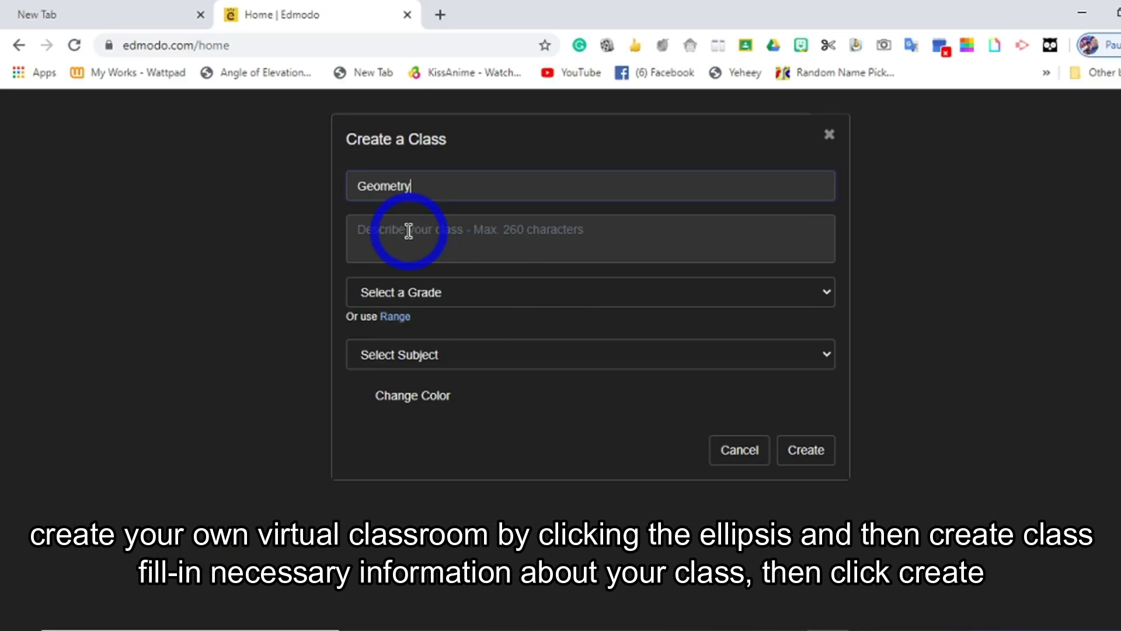
- Describe the class as "Let no one enter my class, ignorance of Geometry" and dismiss the Grammarly tour offer
left_click(408, 231)
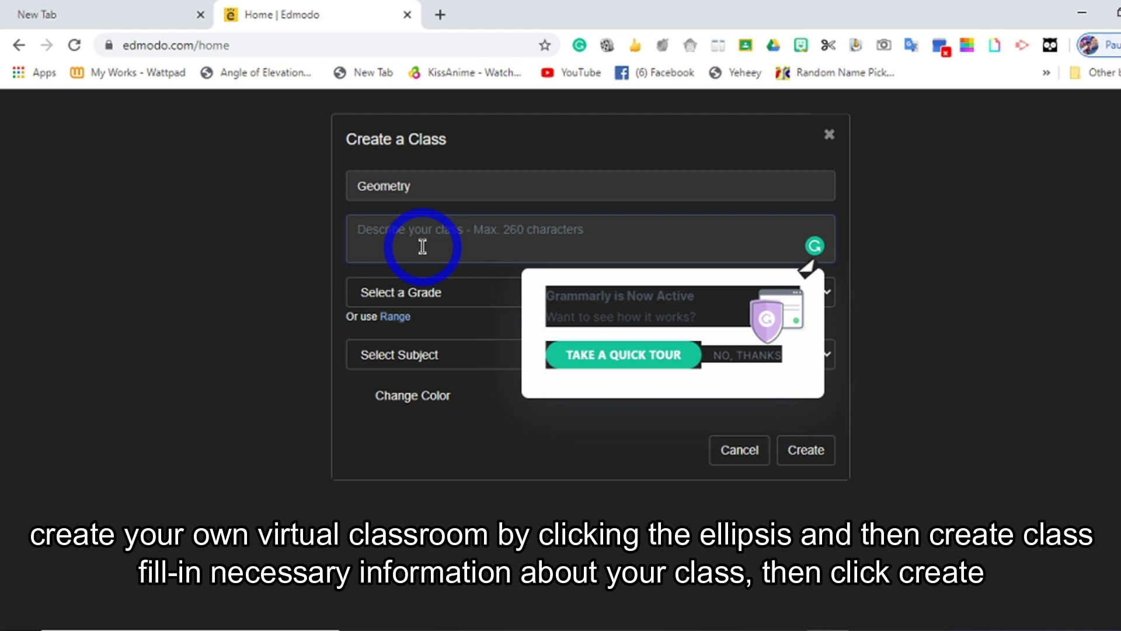
type("Let no one ene")
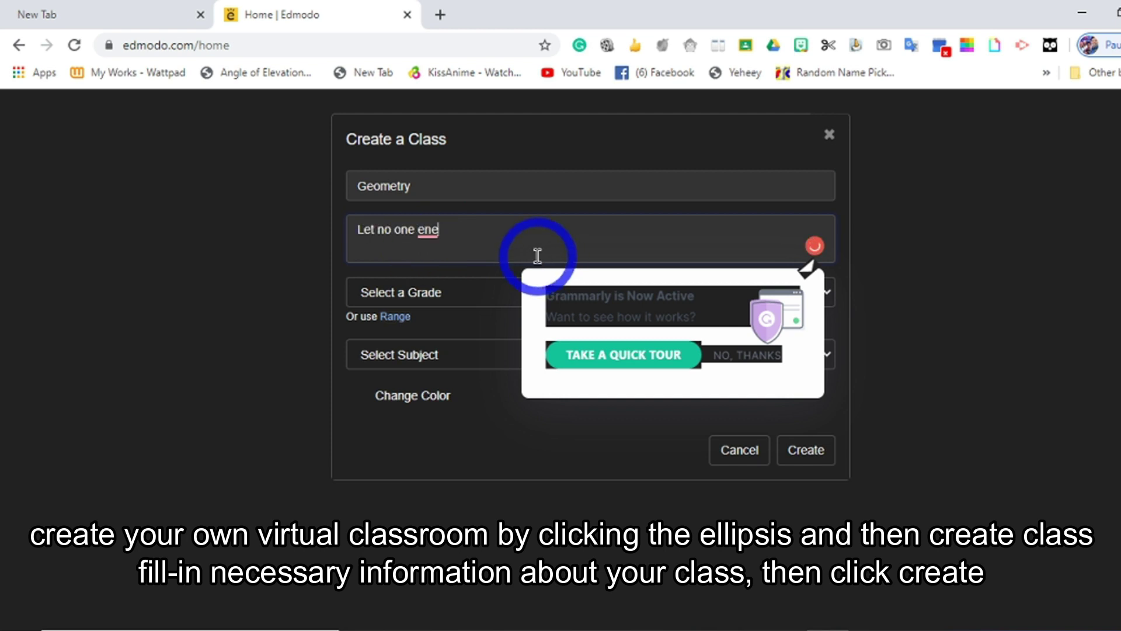
key("BackSpace")
type("ter my class, ")
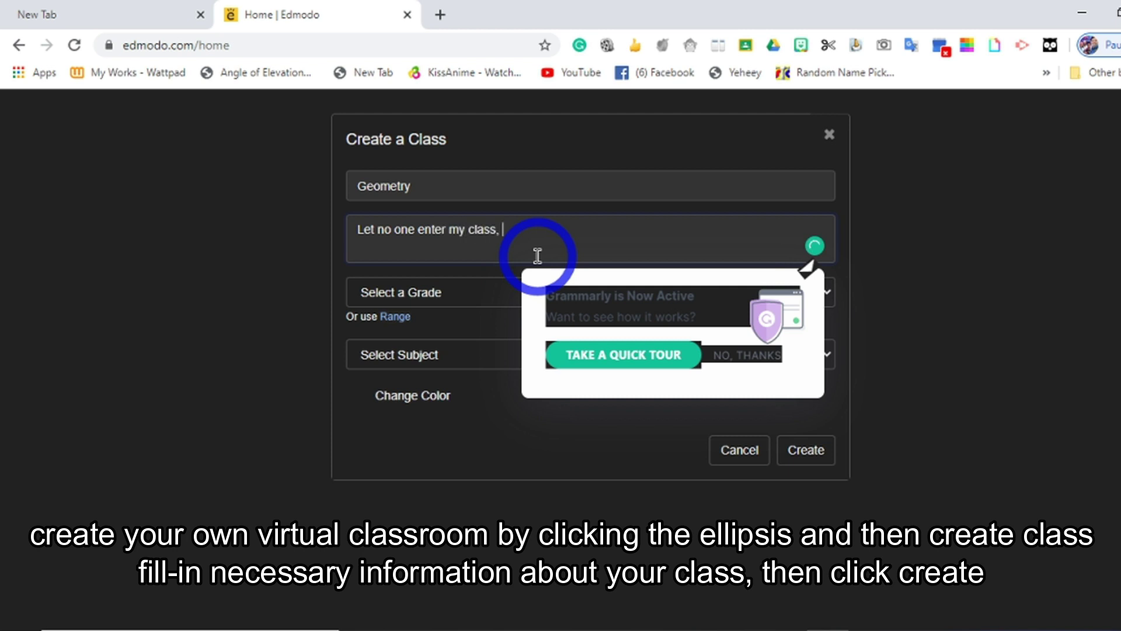
type("ignorance of Geometry")
left_click(397, 298)
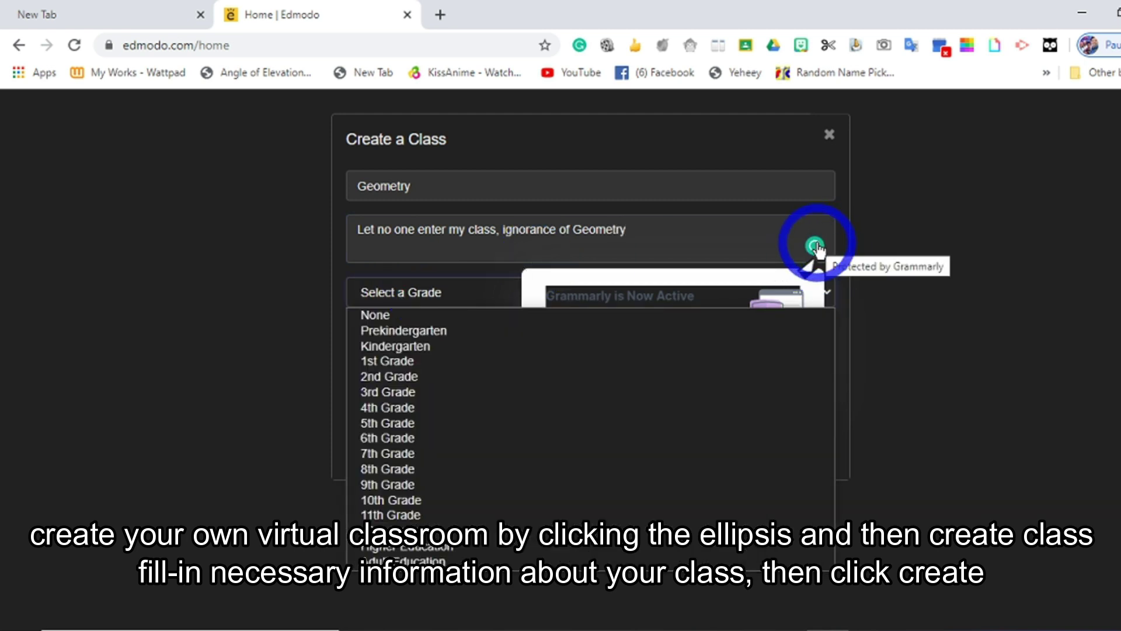
left_click(816, 247)
left_click(738, 354)
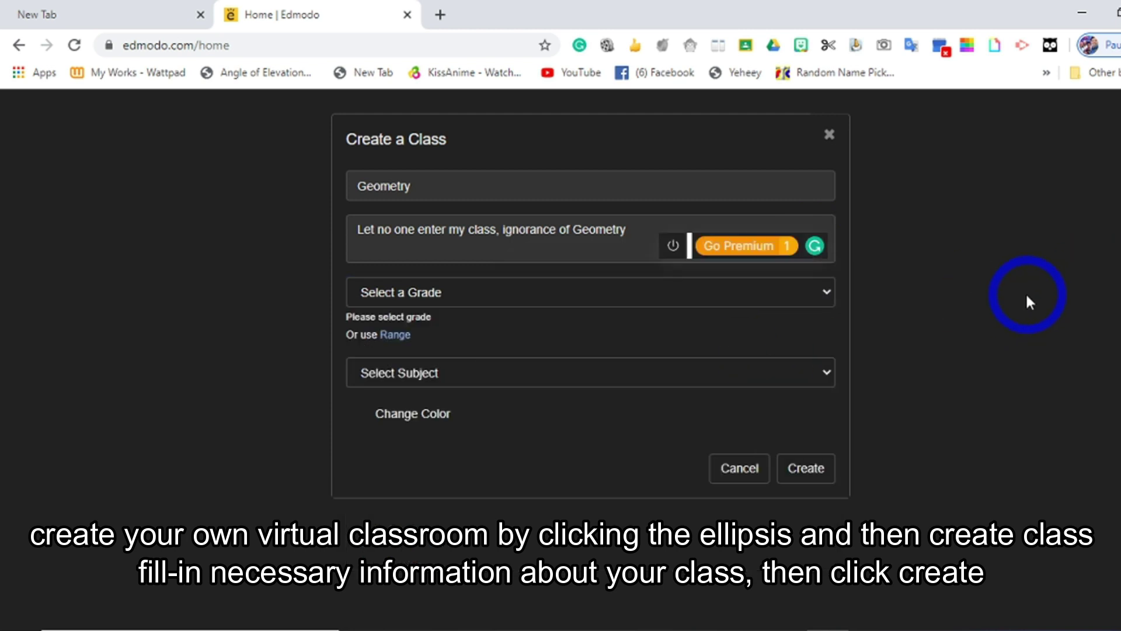
- Set the new class's grade to 8th Grade and its subject to Mathematics
left_click(831, 290)
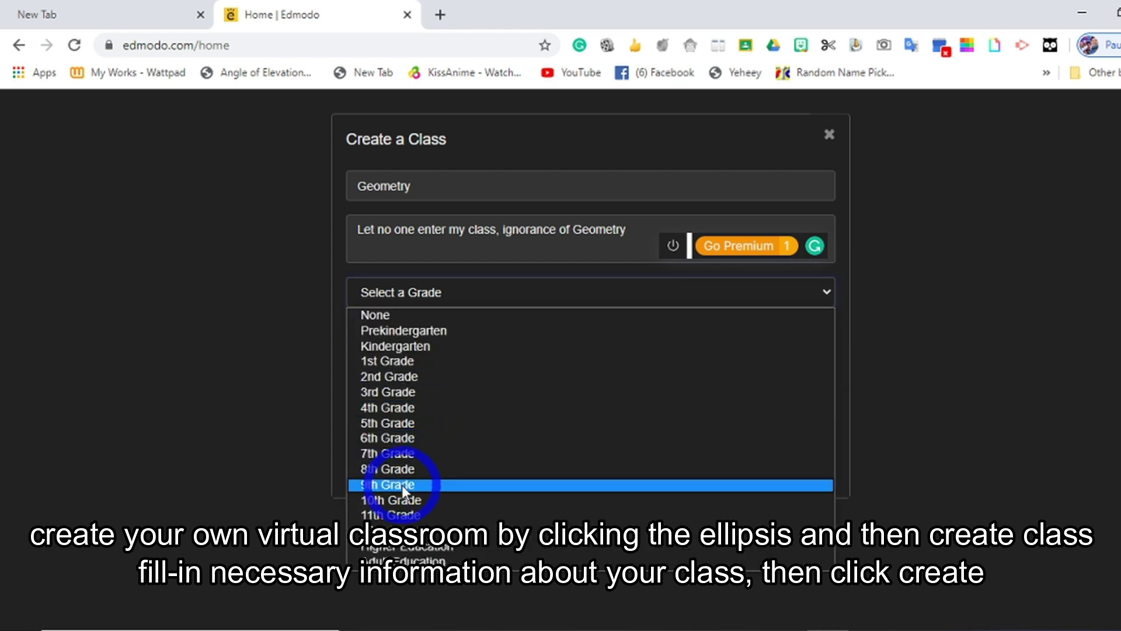
left_click(401, 469)
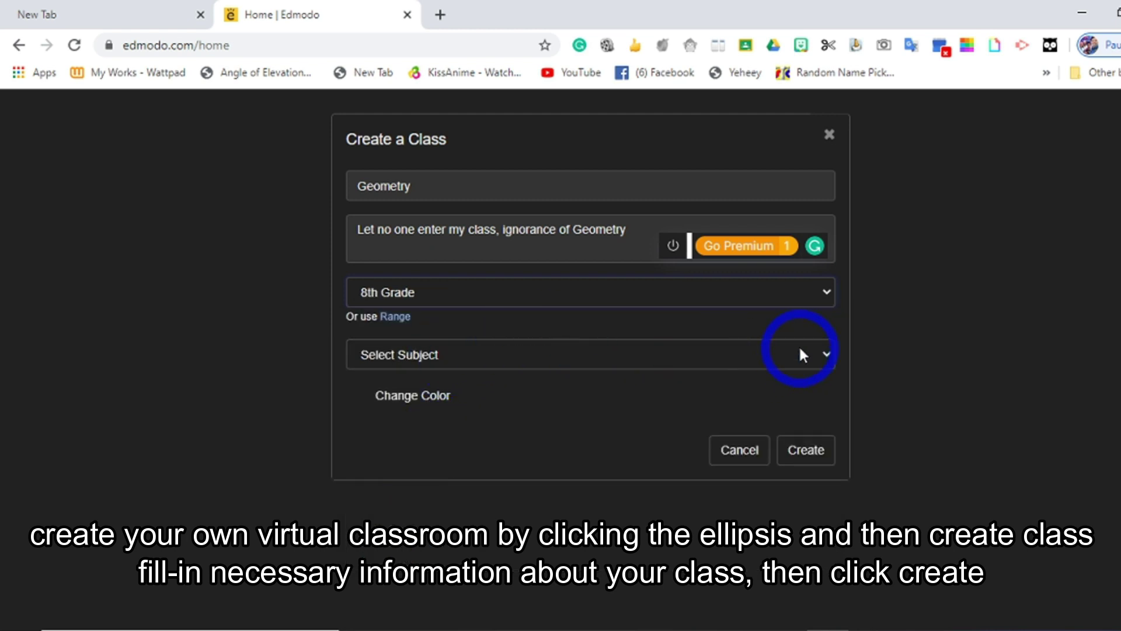
left_click(828, 357)
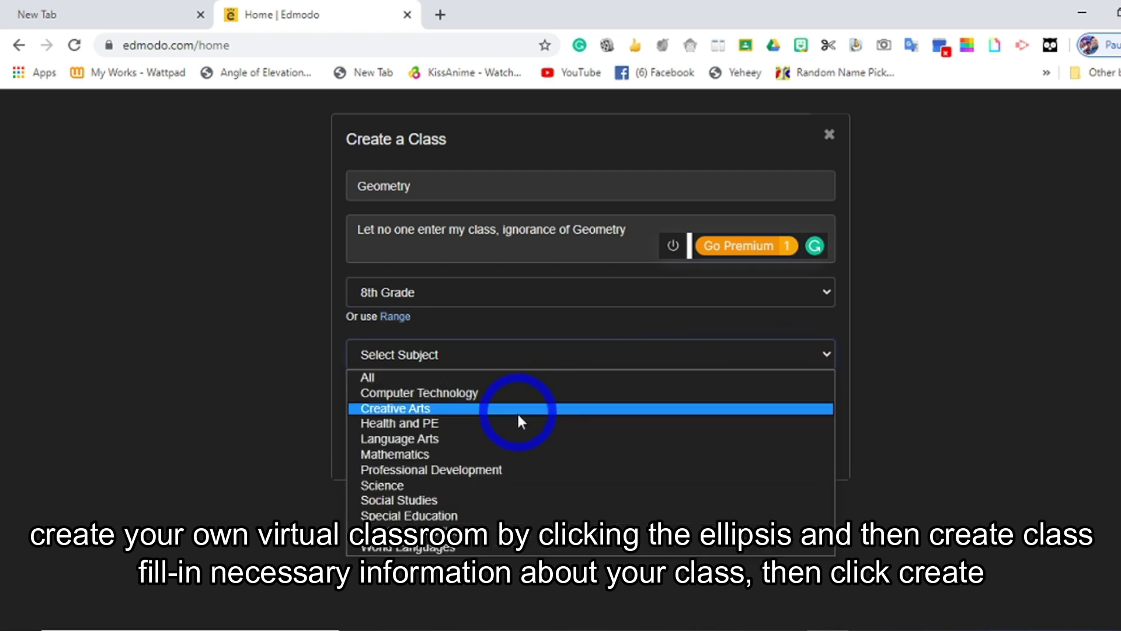
left_click(436, 455)
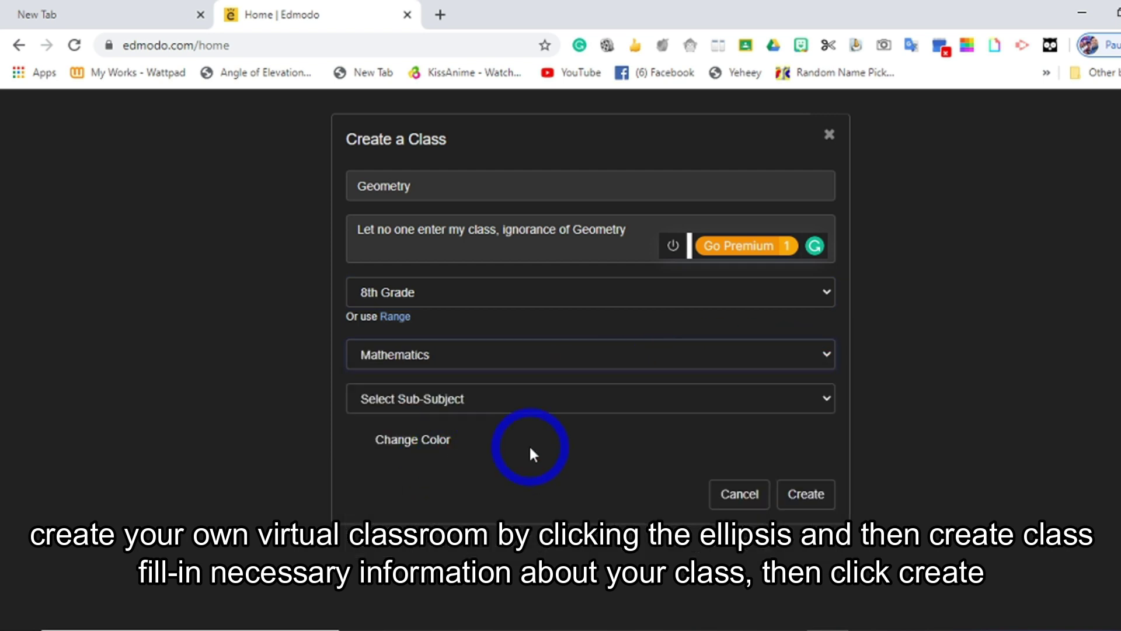
- Choose Geometry as the sub-subject, show the class color choices, and create the class
left_click(826, 401)
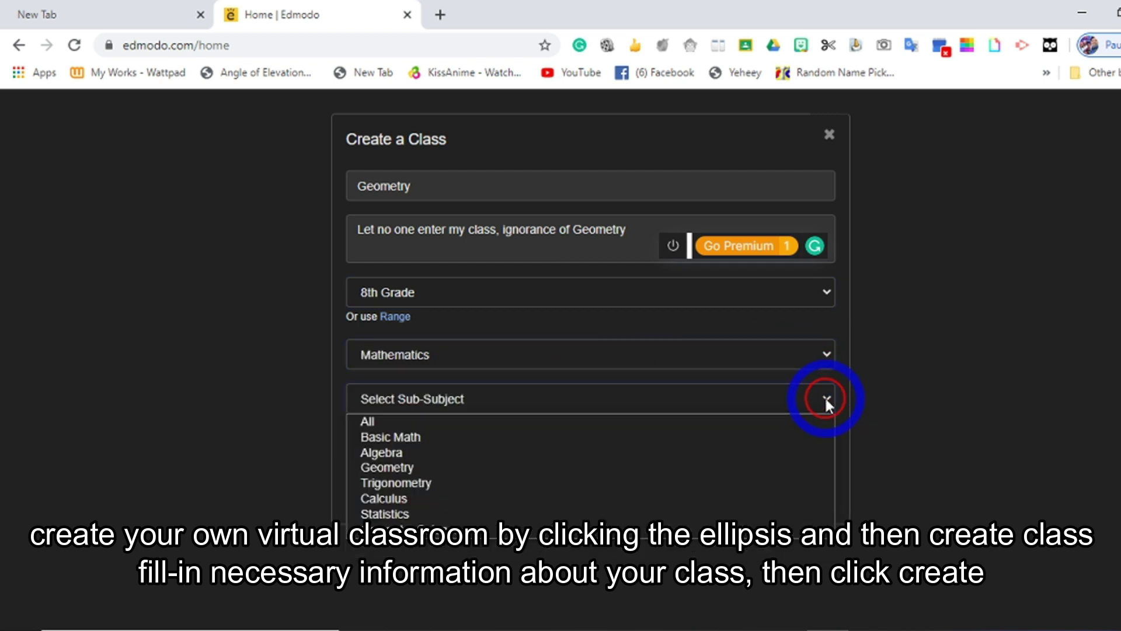
left_click(427, 456)
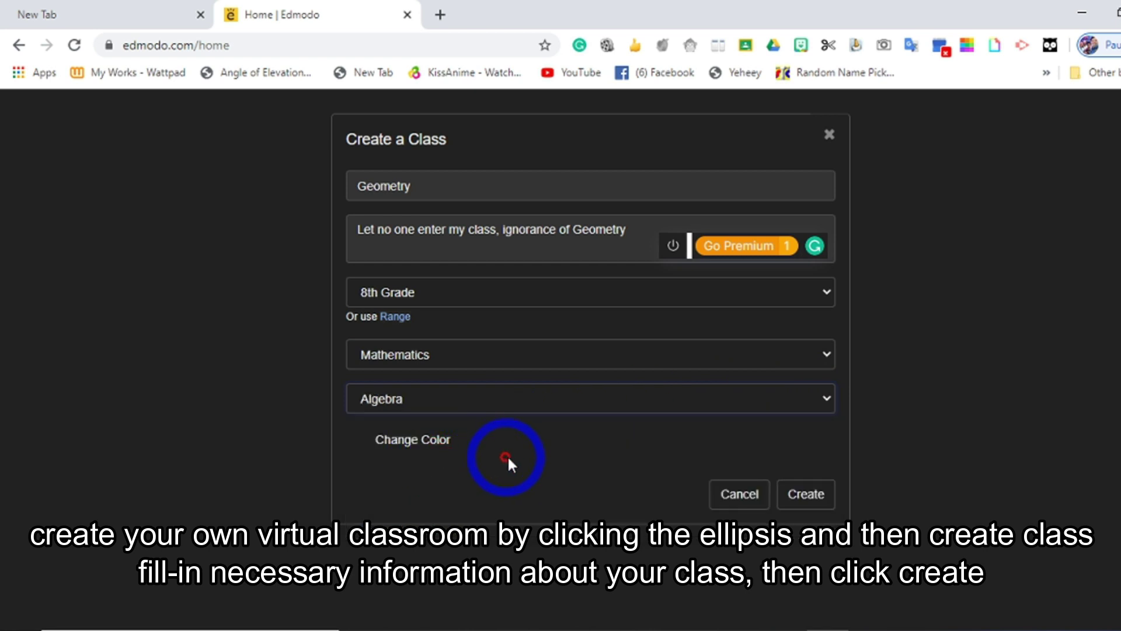
left_click(839, 403)
left_click(406, 467)
left_click(352, 448)
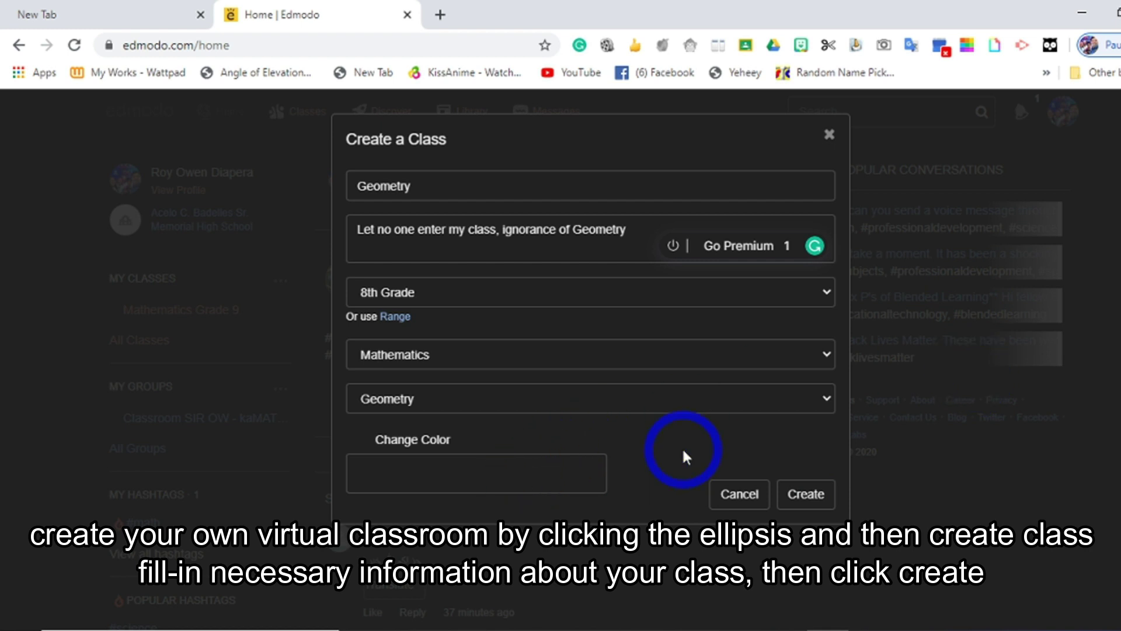
left_click(810, 495)
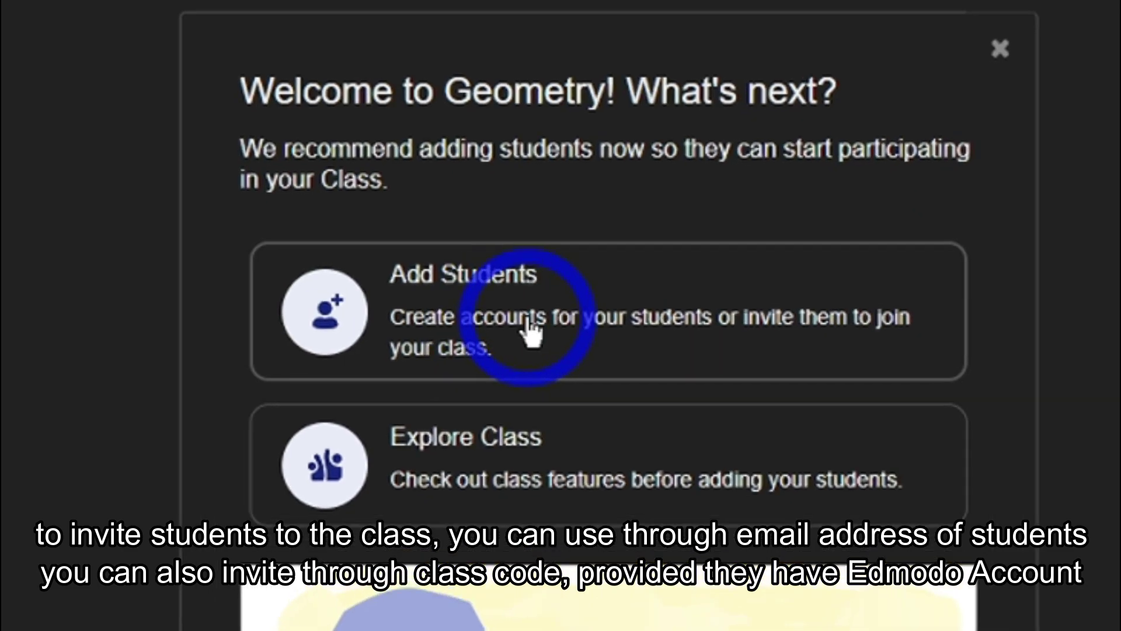
- Open the page for adding students, examine the student account form and the invitation options, and close the invitation dialog
left_click(525, 323)
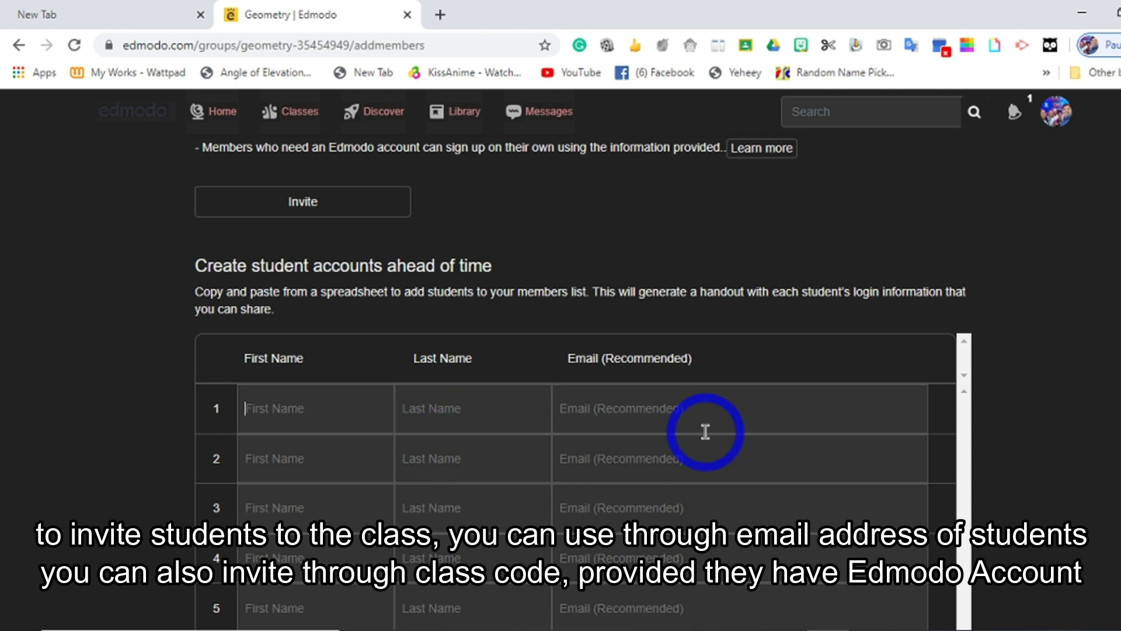
scroll(718, 426, "down", 1)
scroll(728, 423, "down", 1)
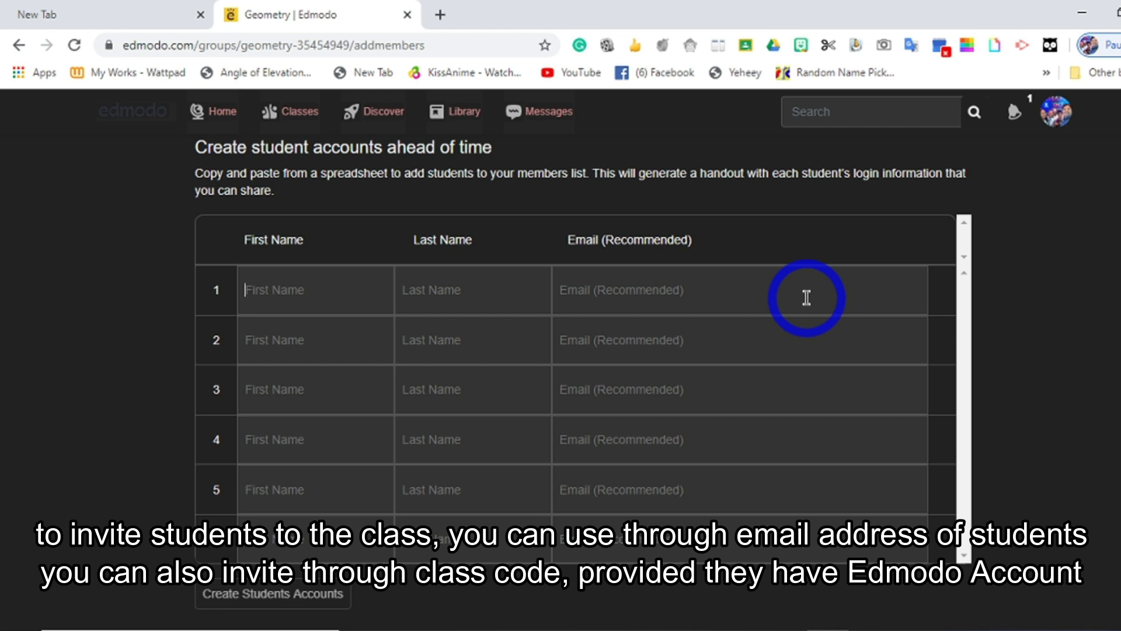
scroll(806, 298, "up", 4)
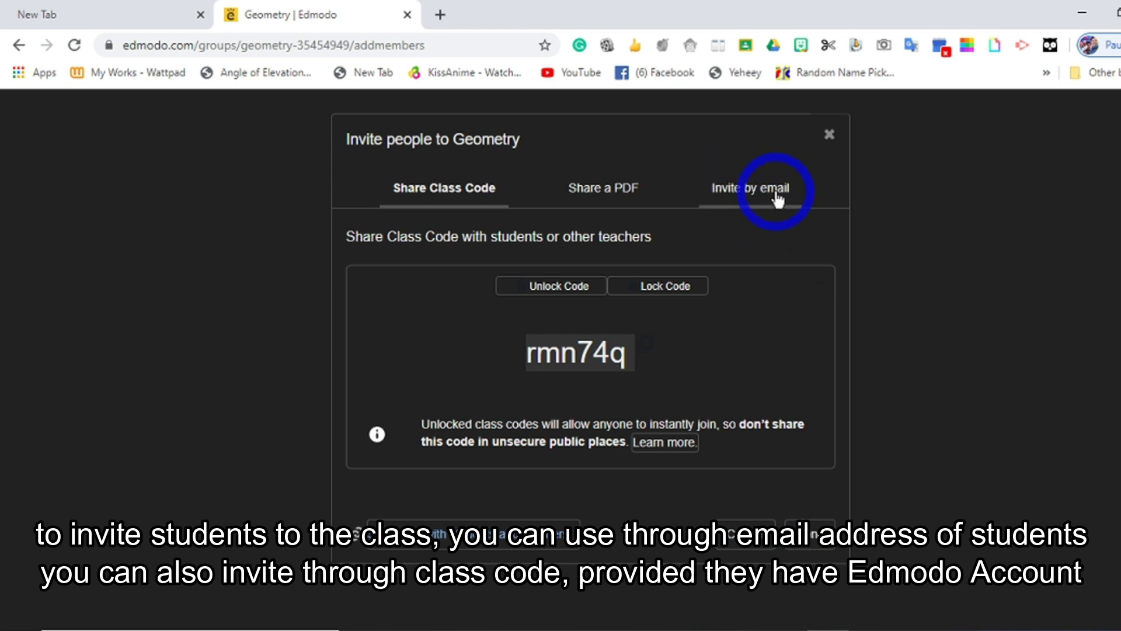
left_click(814, 542)
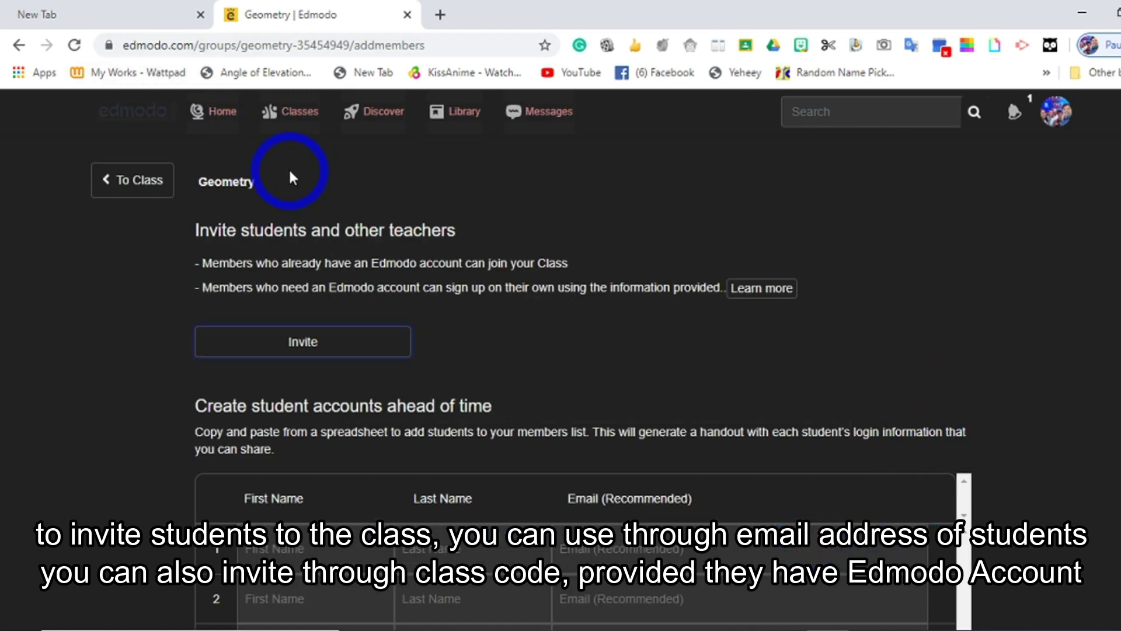
- Return to the Geometry class page, view its class code sharing options, and close the invitation dialog
left_click(125, 180)
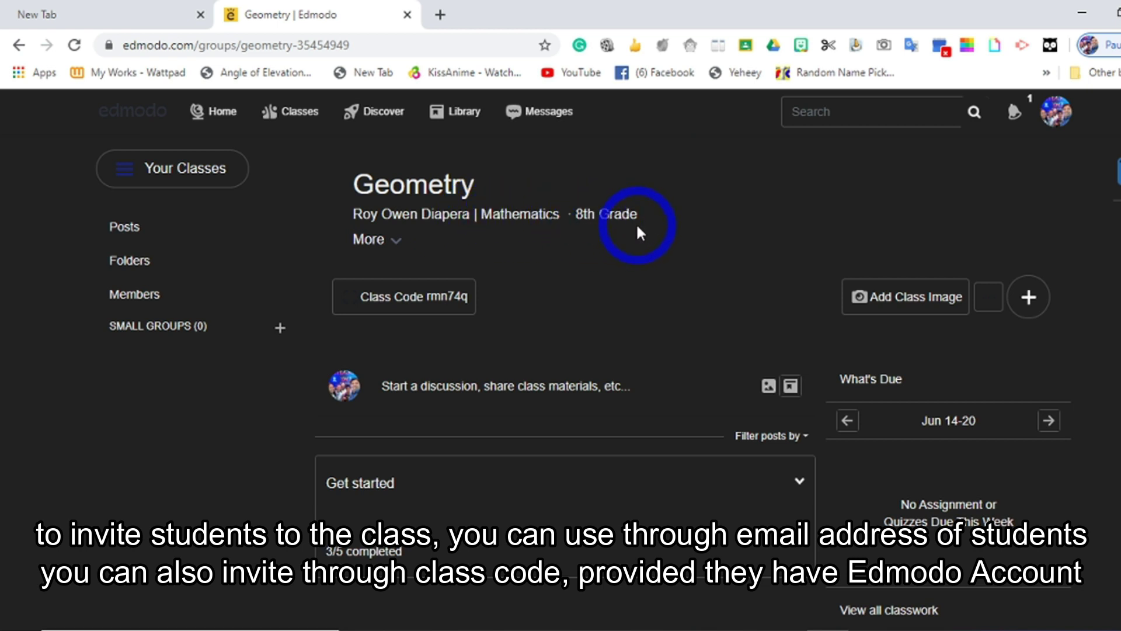
left_click(397, 308)
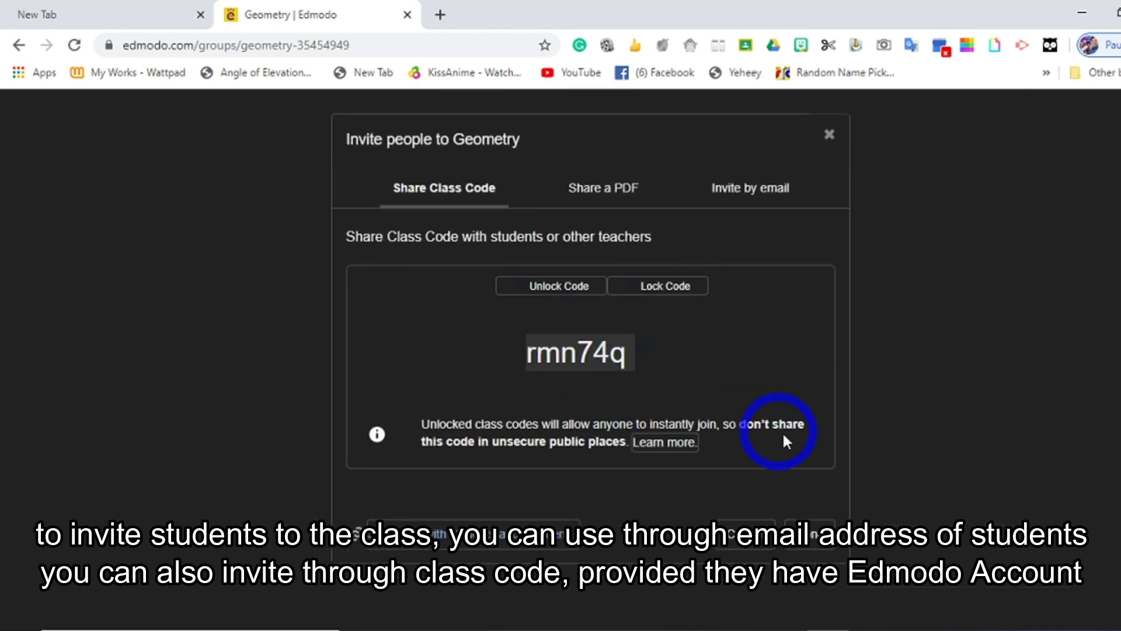
left_click(821, 534)
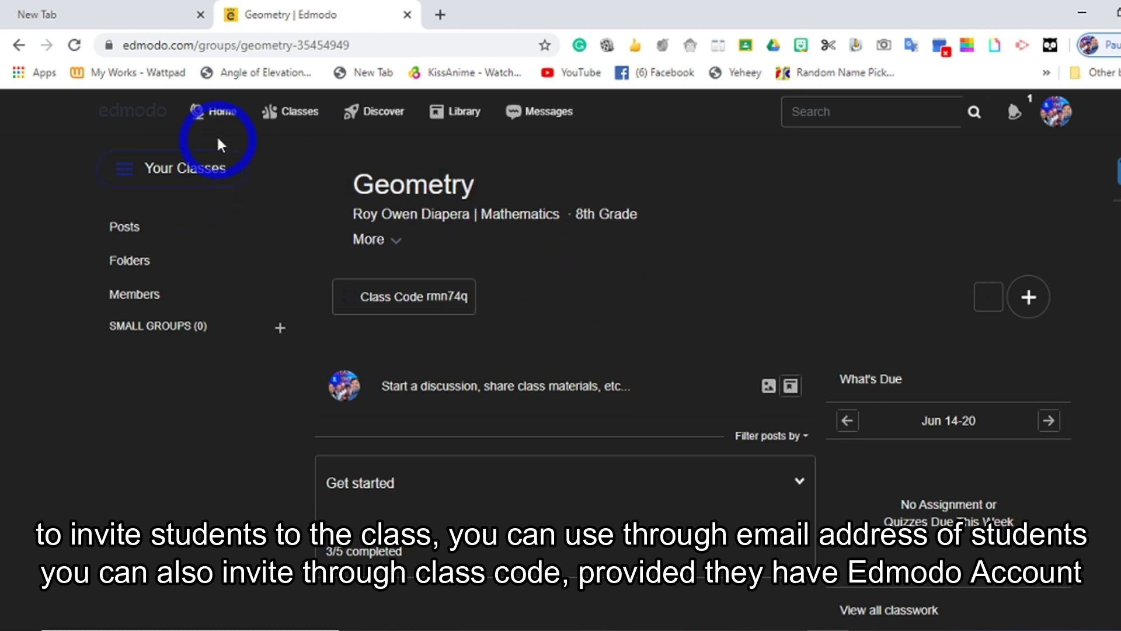
- Open the existing kaMATECH classroom group from the home page's group list, view its page, and return home
left_click(217, 114)
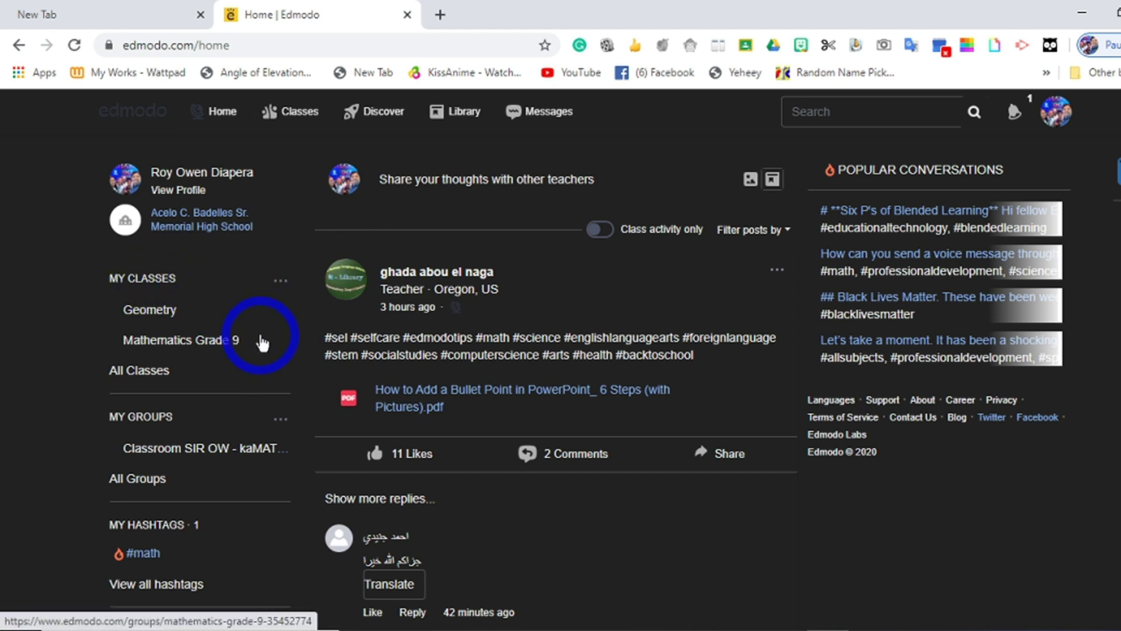
scroll(263, 327, "down", 2)
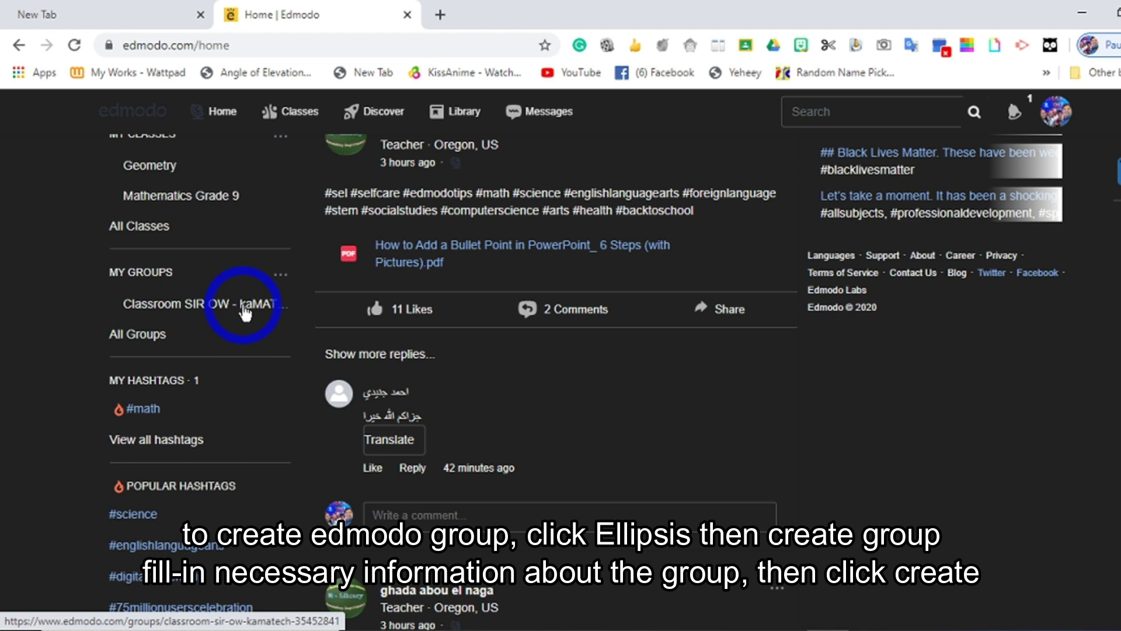
left_click(199, 311)
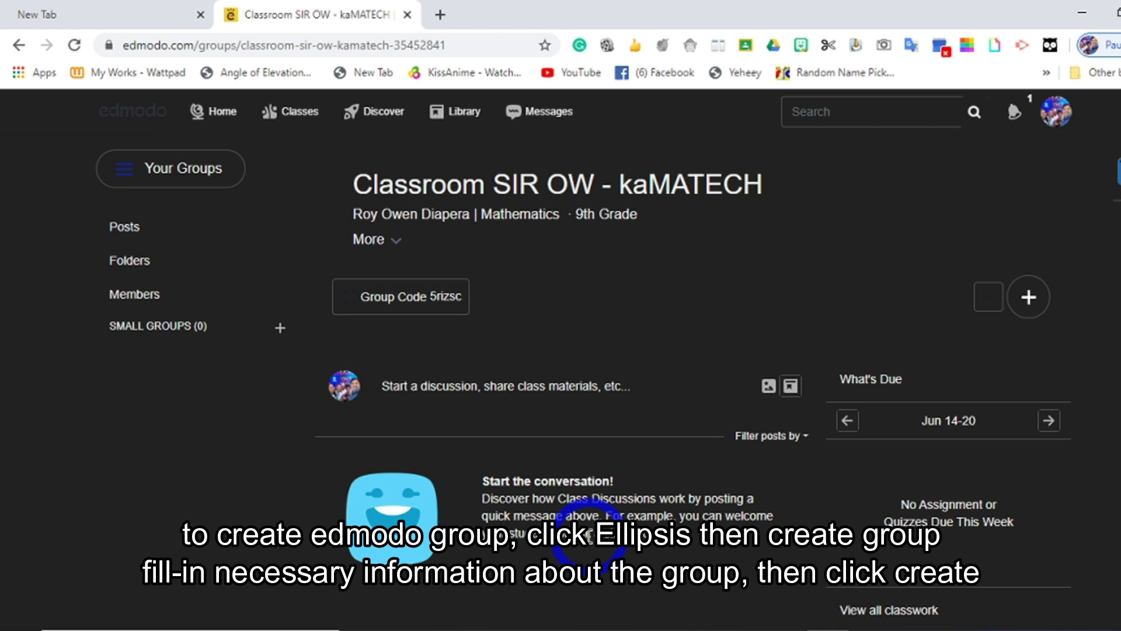
left_click(216, 111)
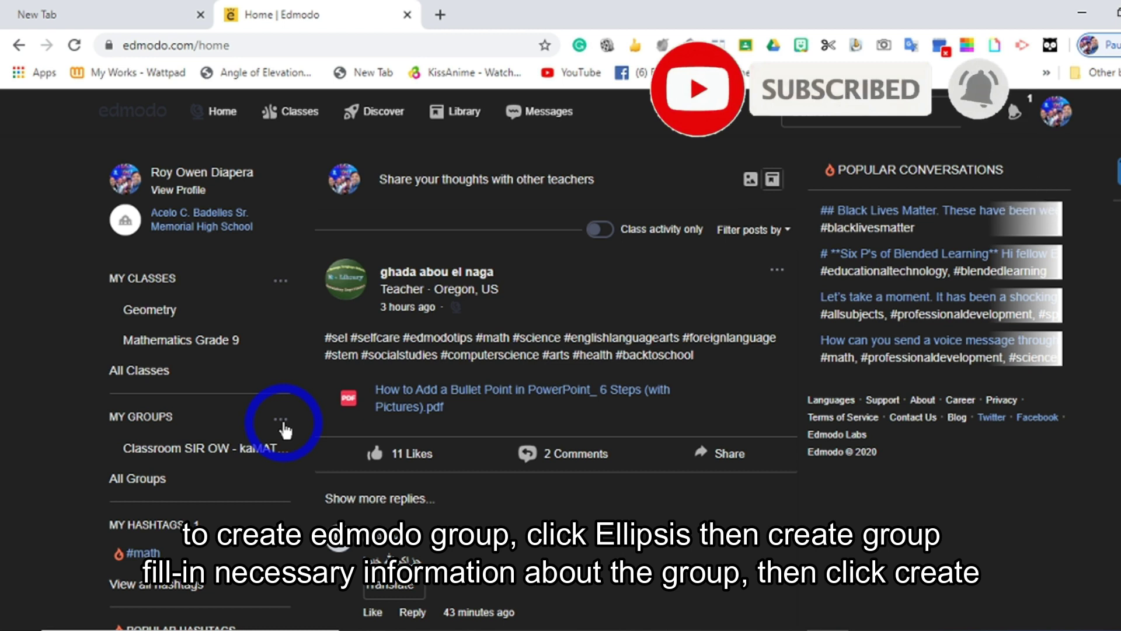
- Start a new group named "ka-MATECH" with the description "For Engagement of Learners"
left_click(282, 425)
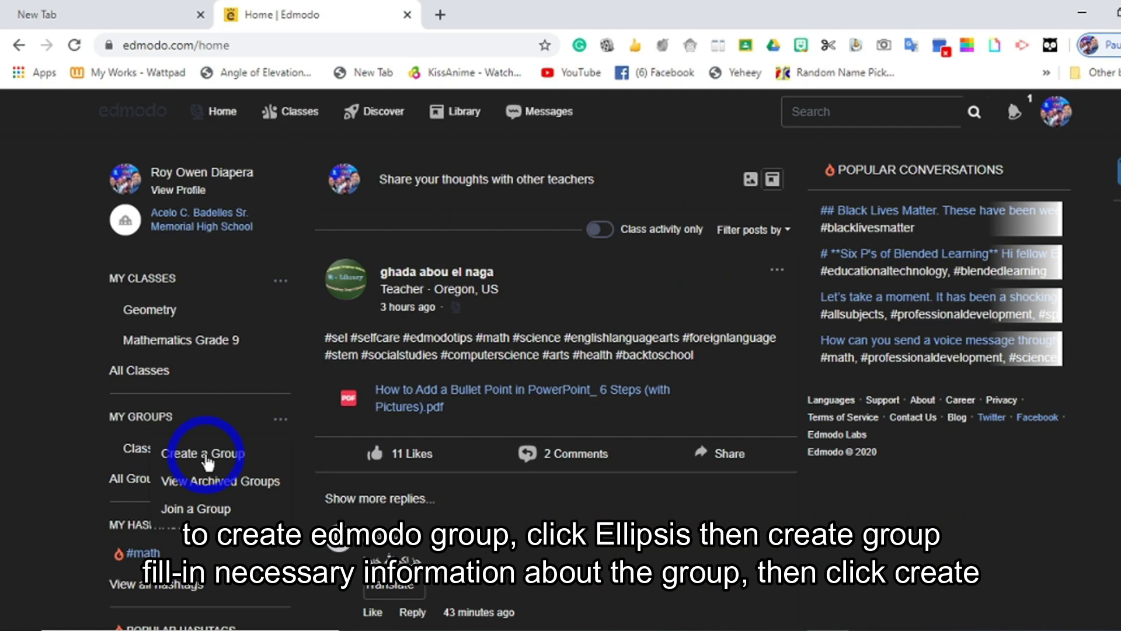
left_click(208, 458)
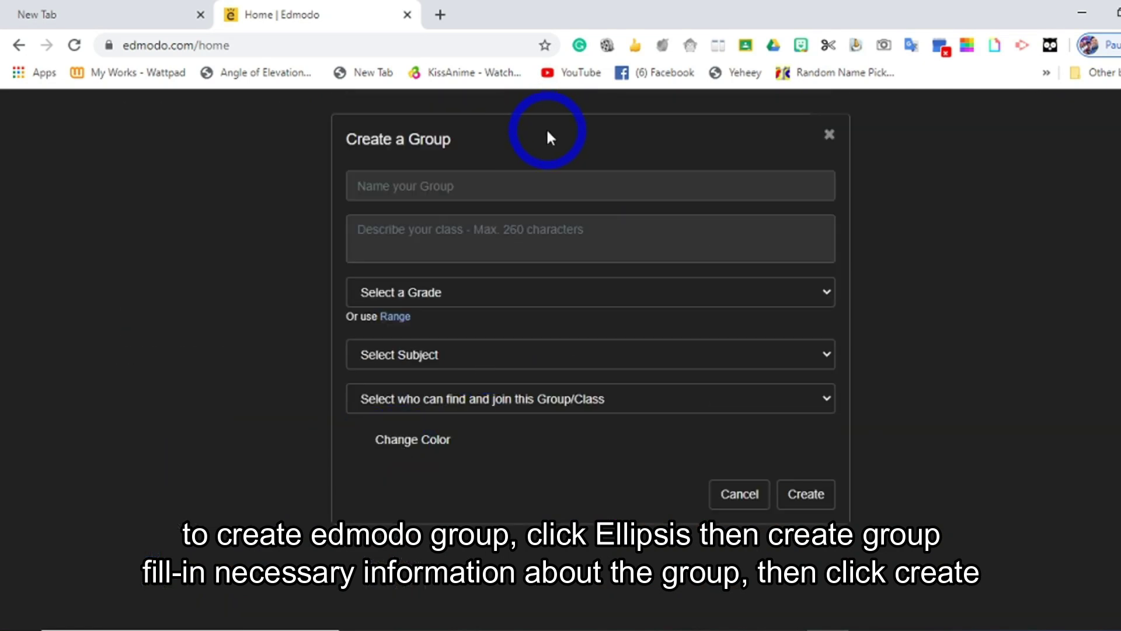
left_click(428, 181)
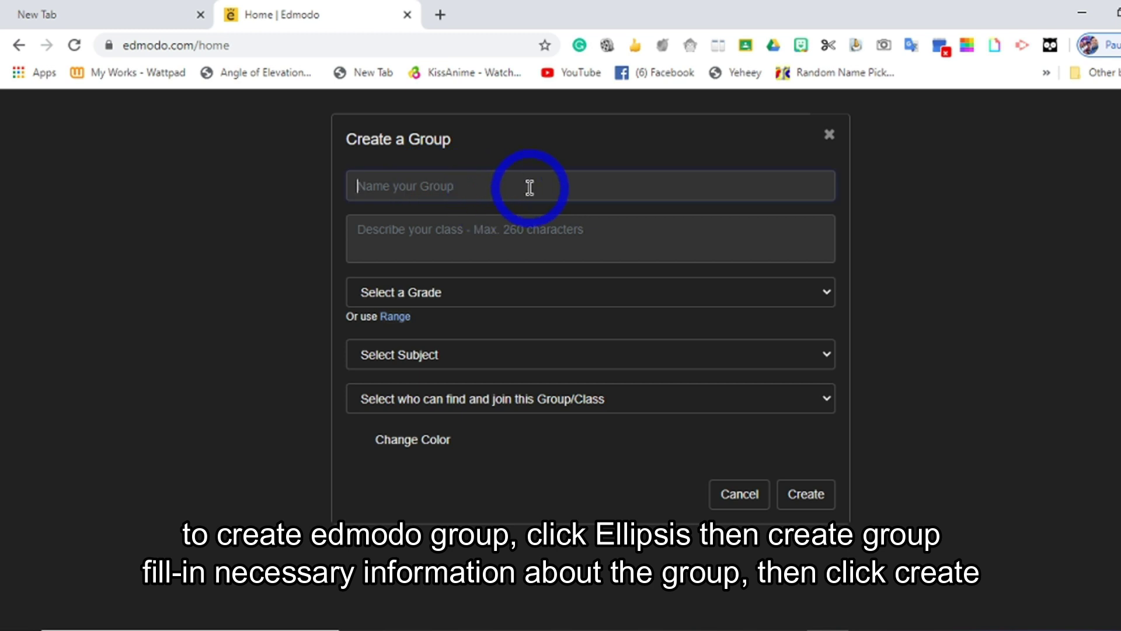
type("ka-MATECH")
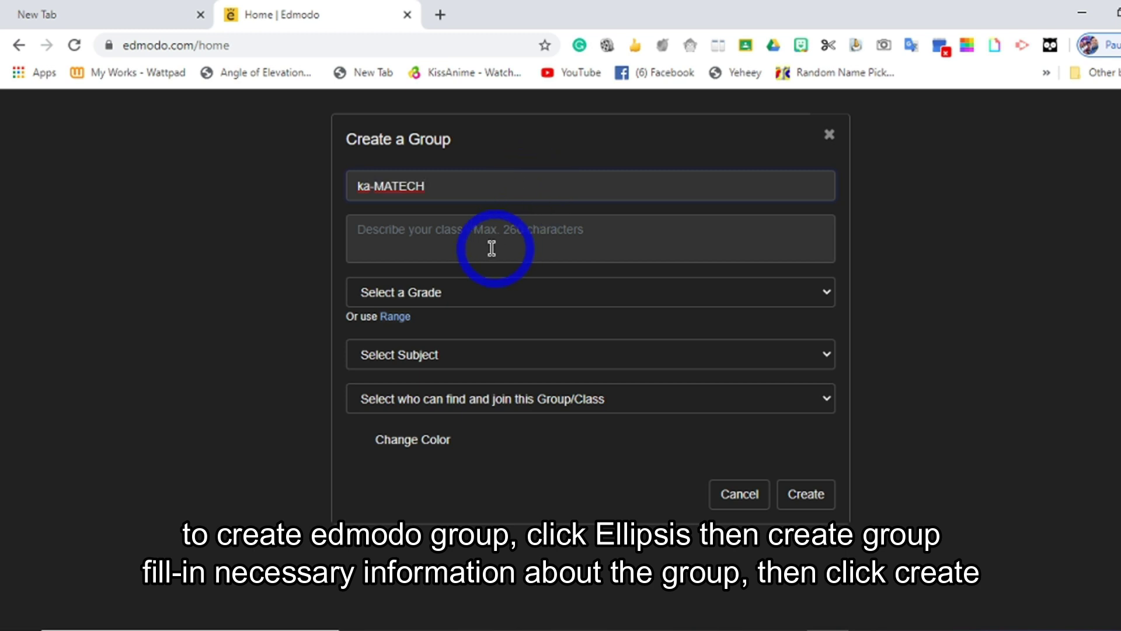
left_click(441, 238)
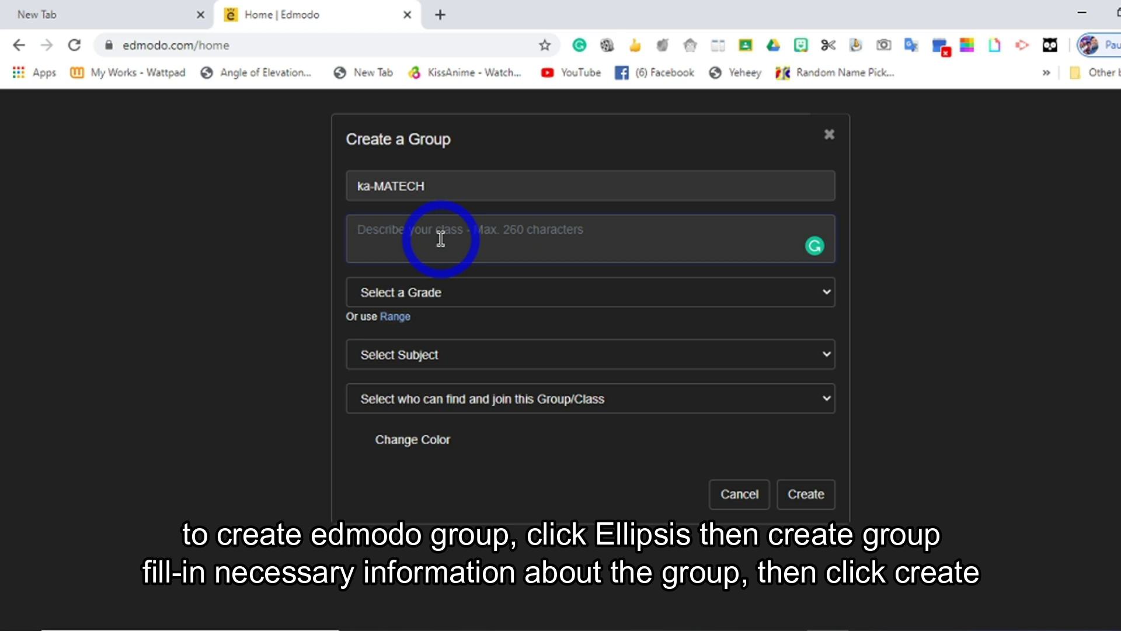
type("For Engagement")
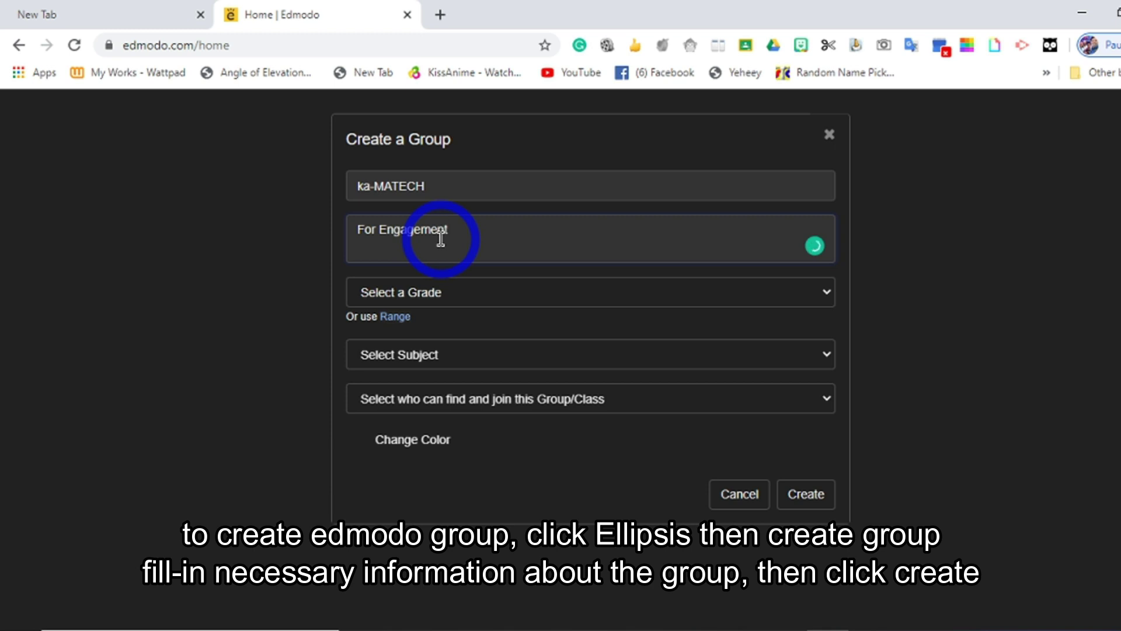
type(" of Learners")
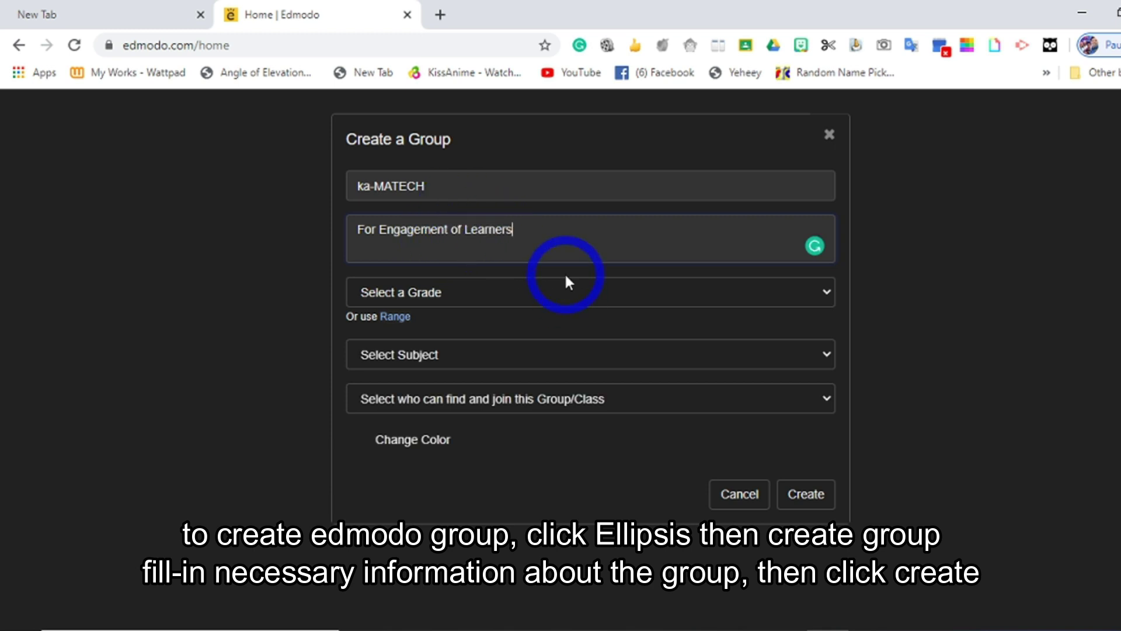
- Set the new group's grade to 8th Grade, its subject to Mathematics, and its sub-subject to Geometry
left_click(826, 292)
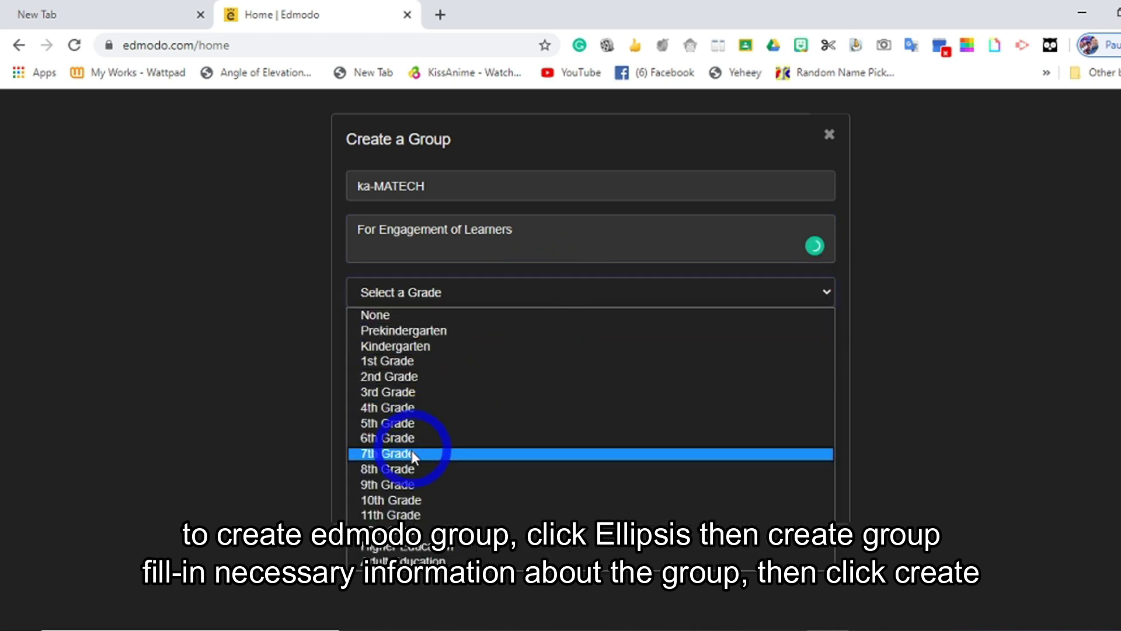
left_click(406, 469)
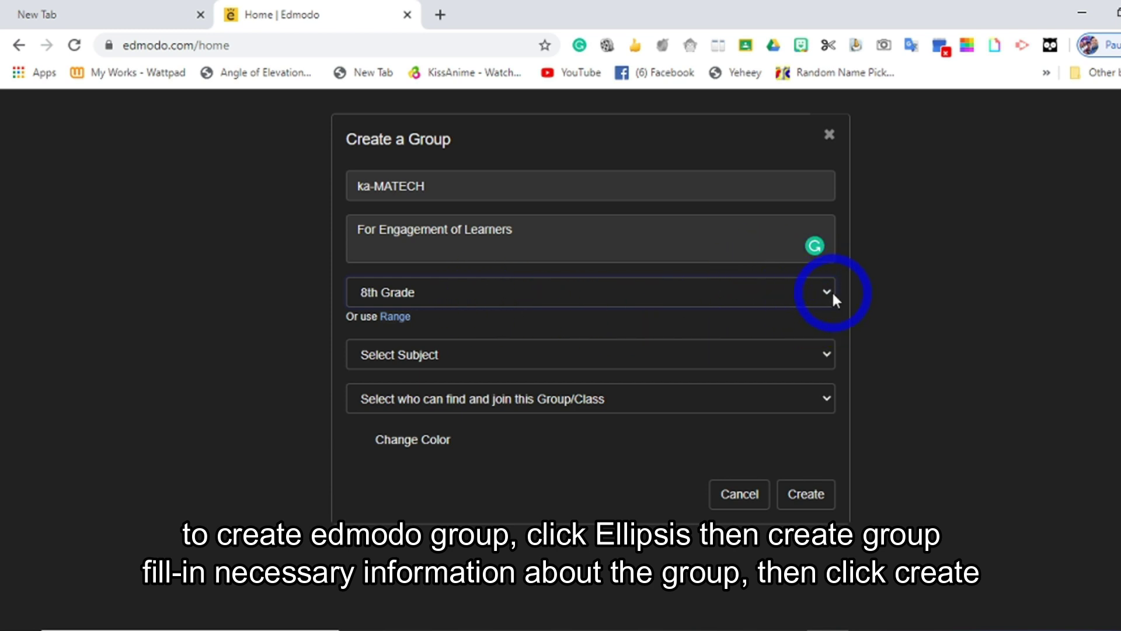
left_click(825, 348)
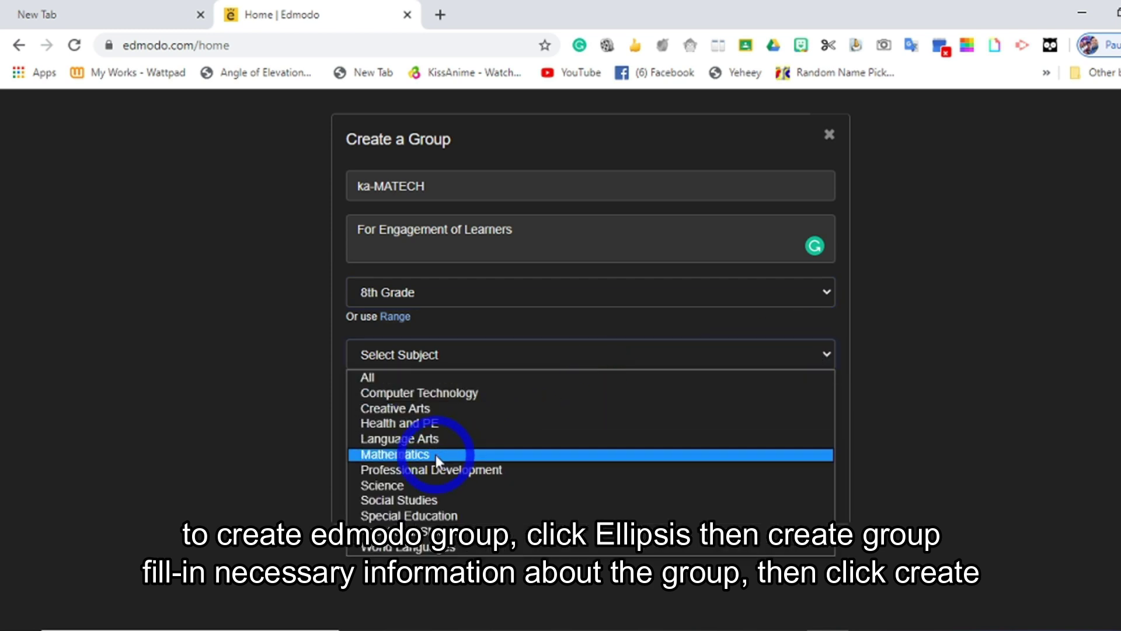
left_click(546, 449)
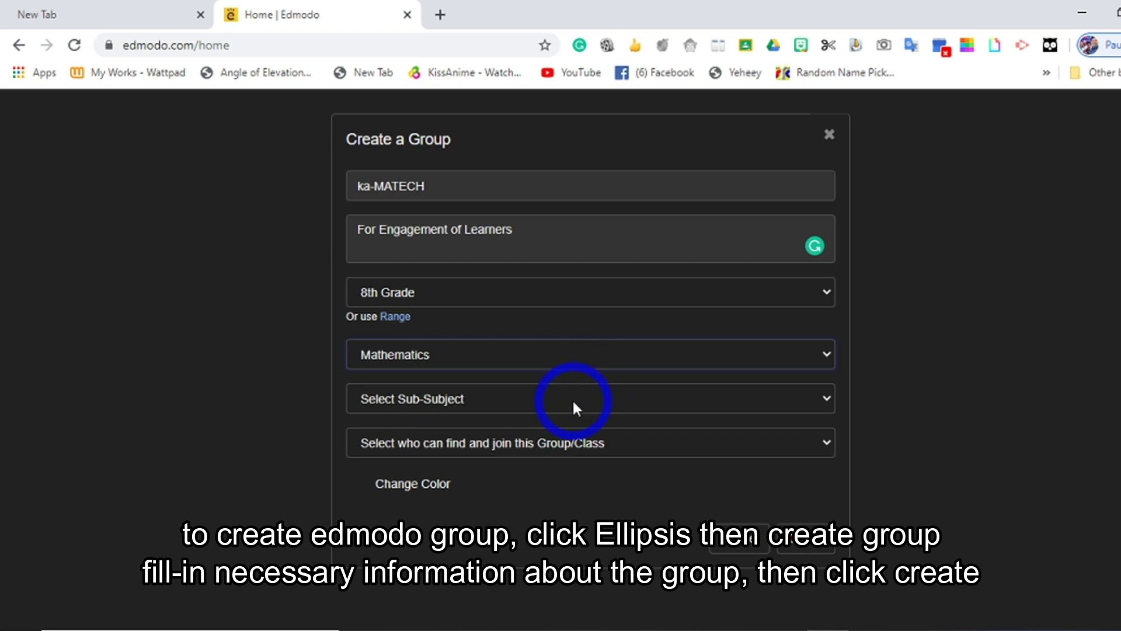
left_click(825, 397)
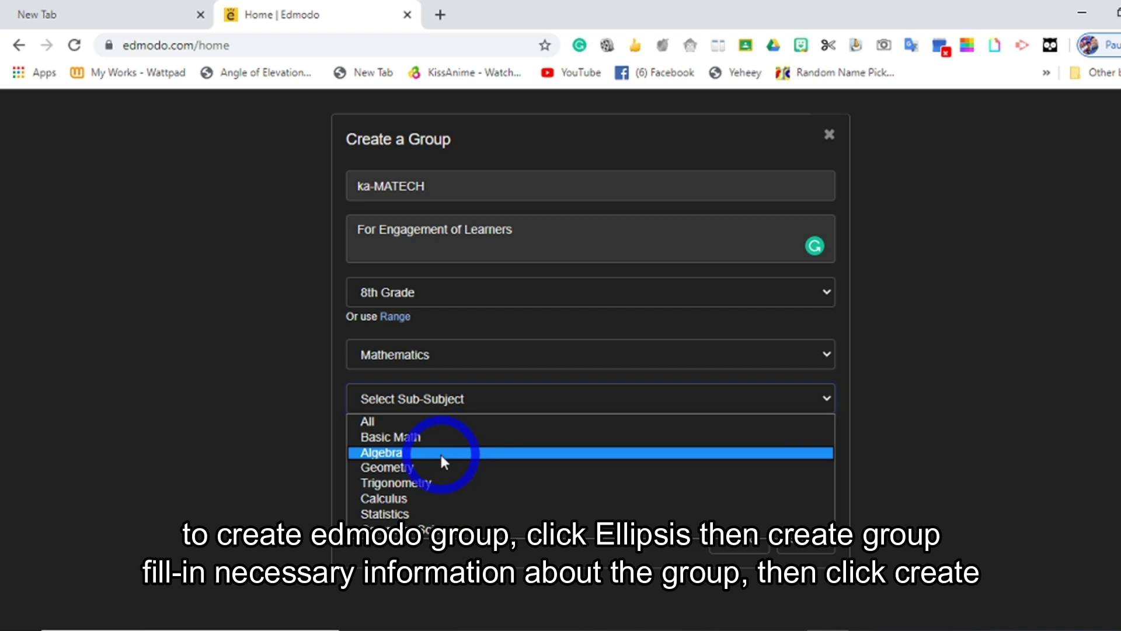
left_click(397, 467)
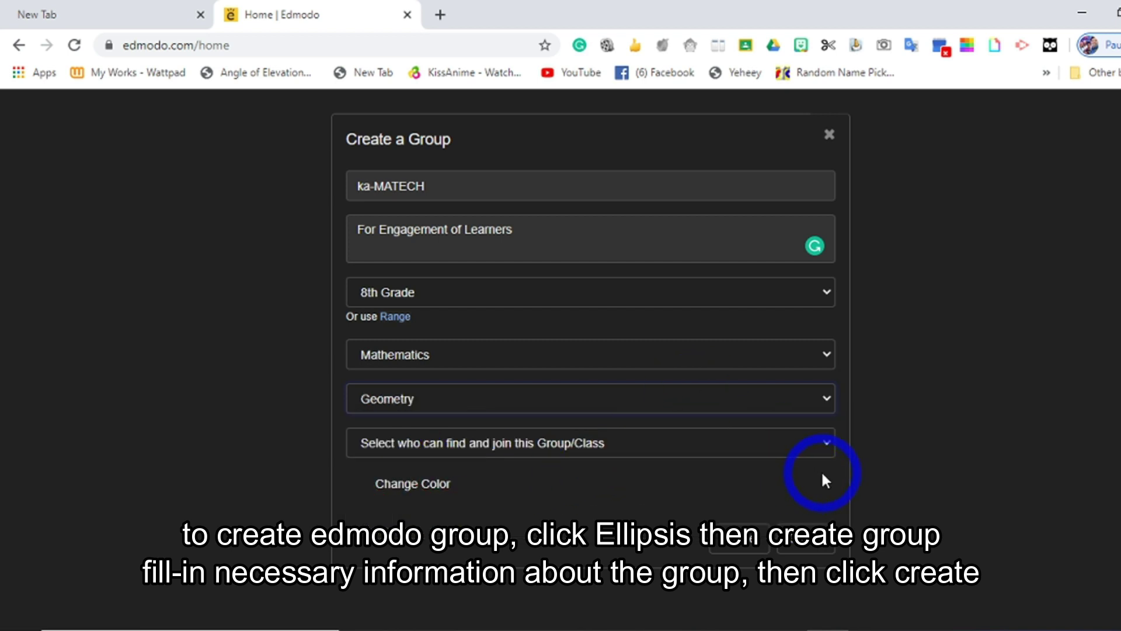
- Create the group with access set to Private to Members and open the ka-MATECH group page
left_click(825, 441)
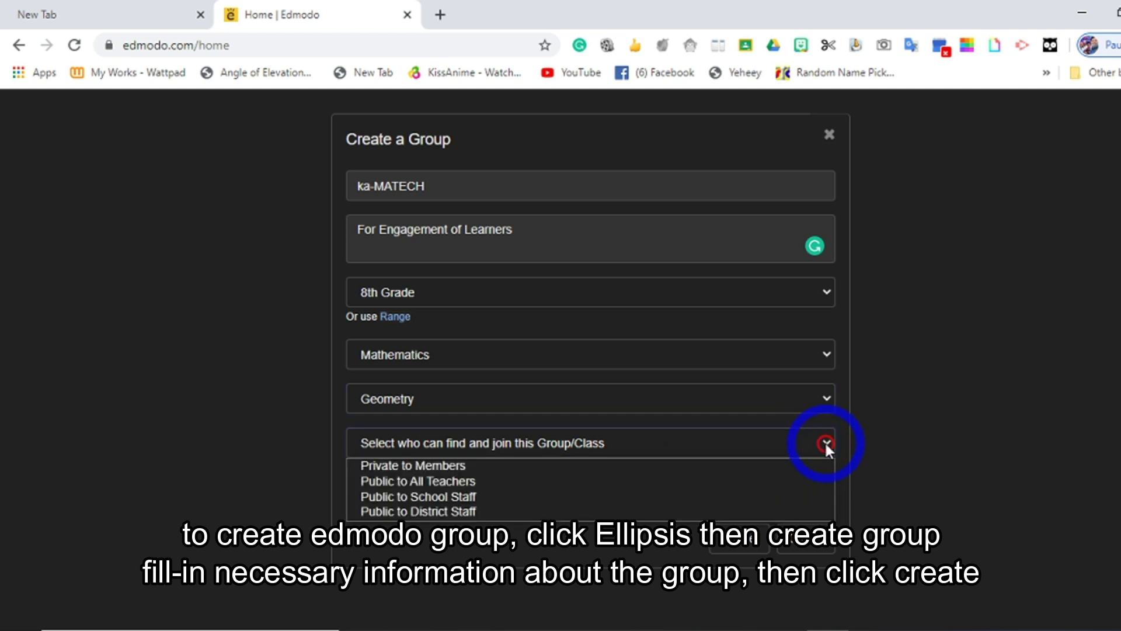
left_click(527, 465)
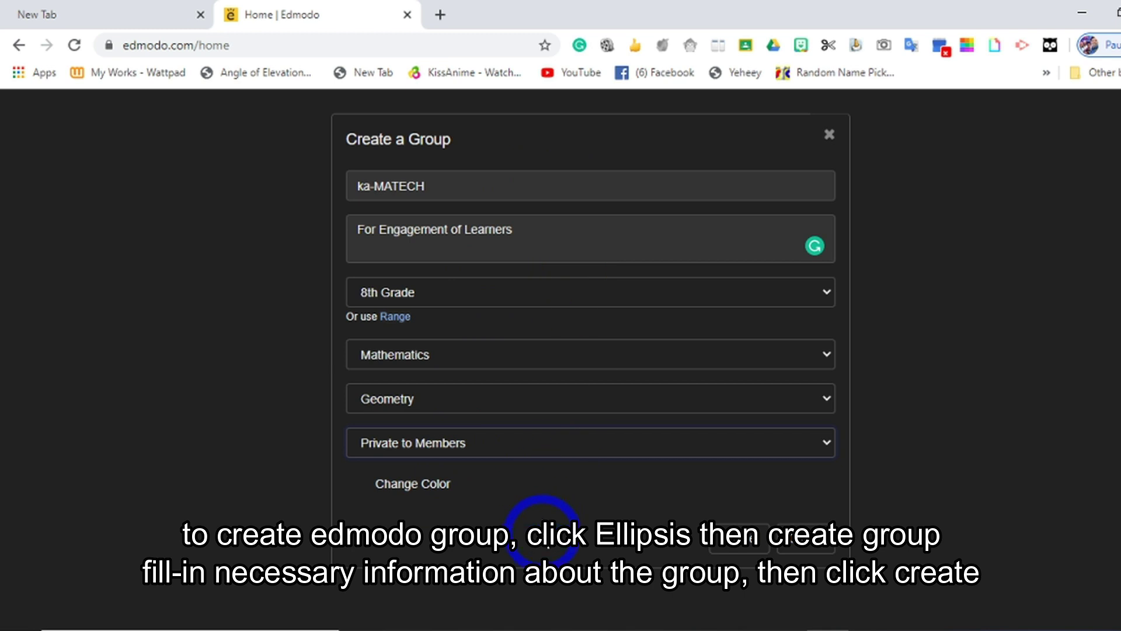
left_click(815, 548)
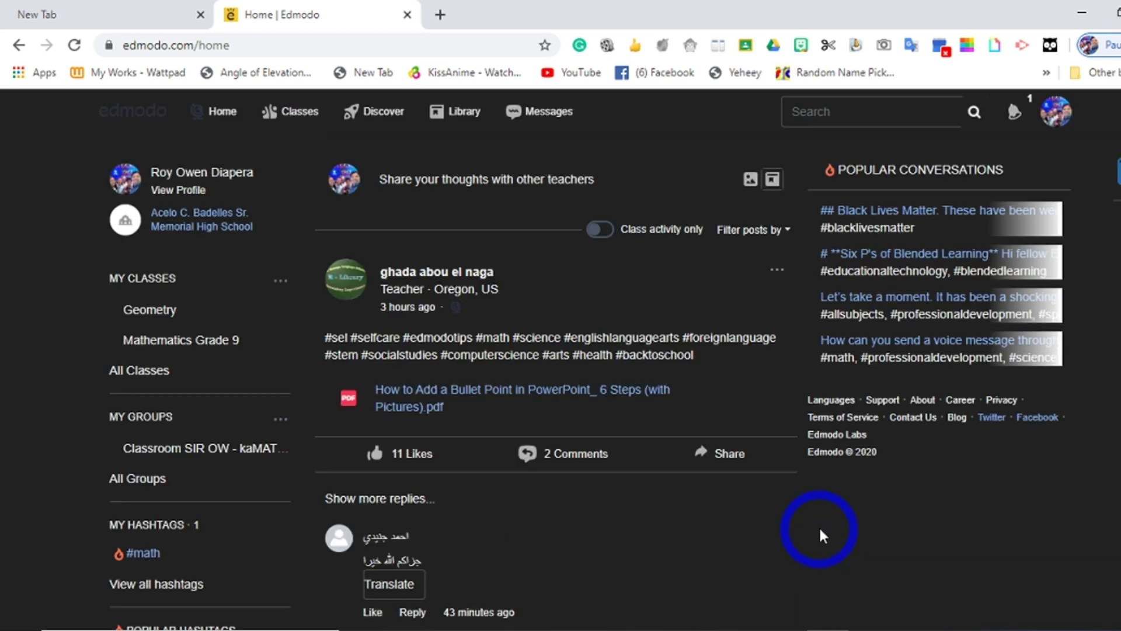
left_click(275, 488)
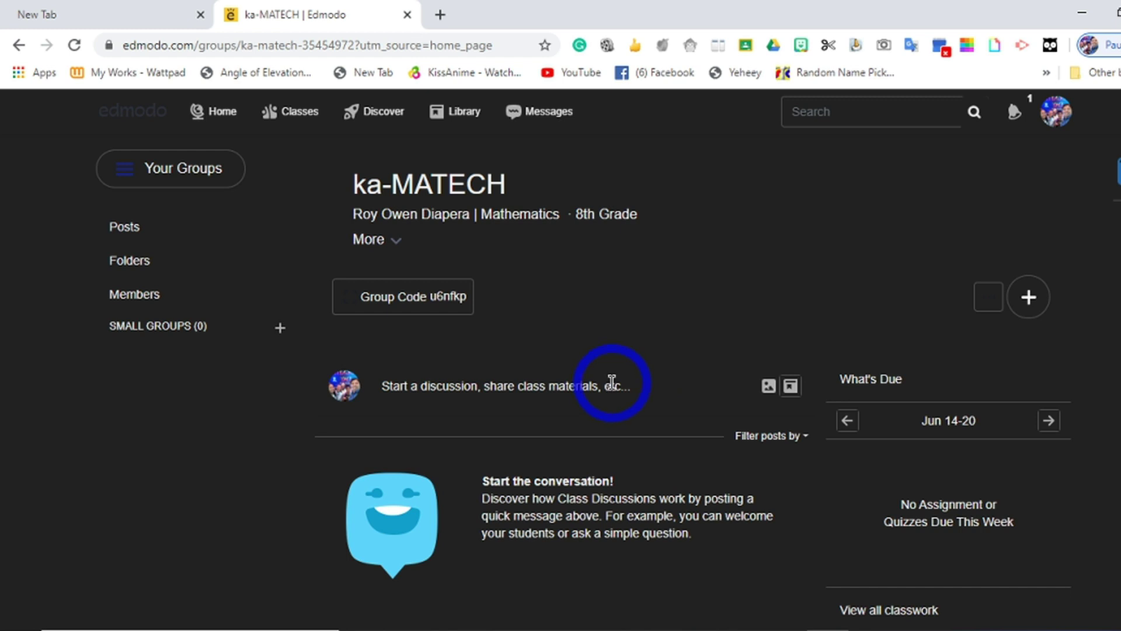
- Return to the home page, look through the post feed, and check the notifications
left_click(221, 111)
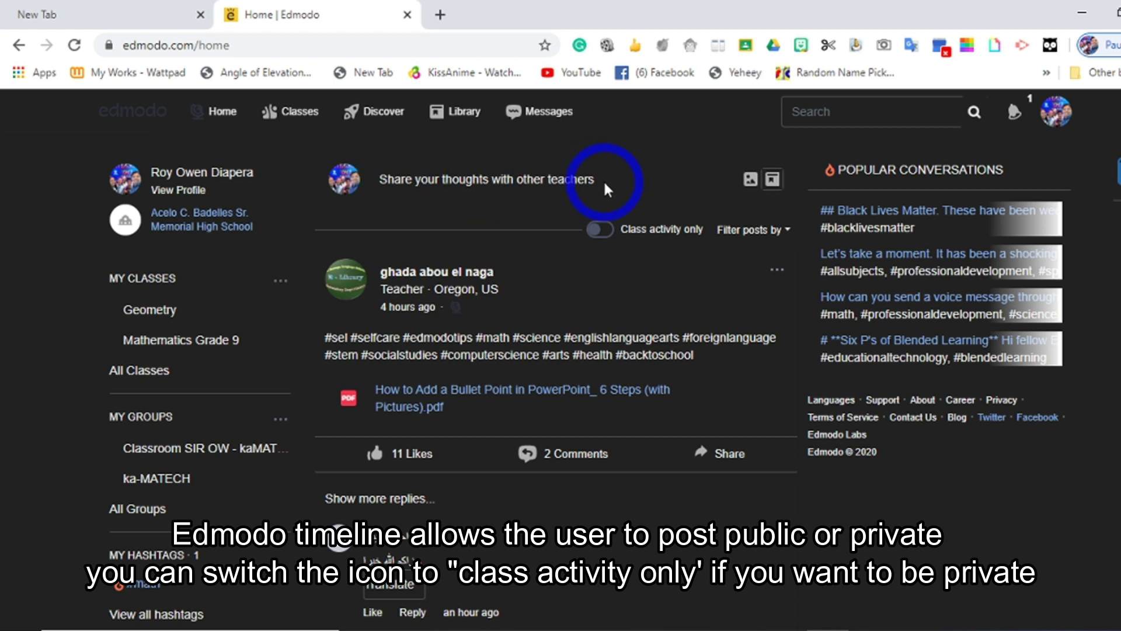
scroll(604, 186, "down", 5)
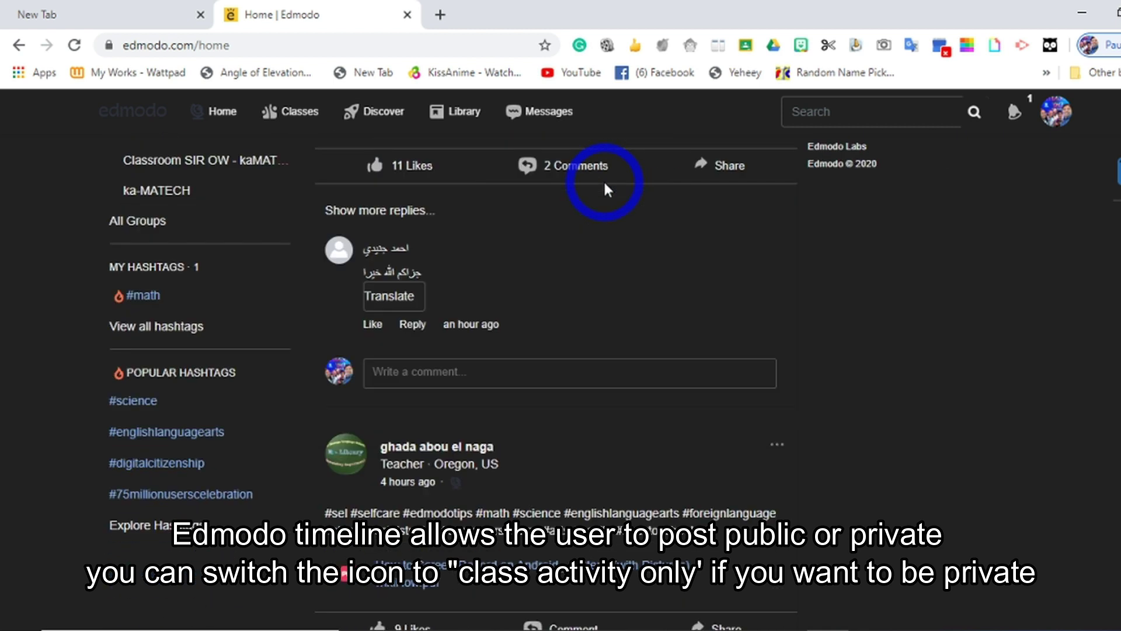
scroll(612, 230, "up", 5)
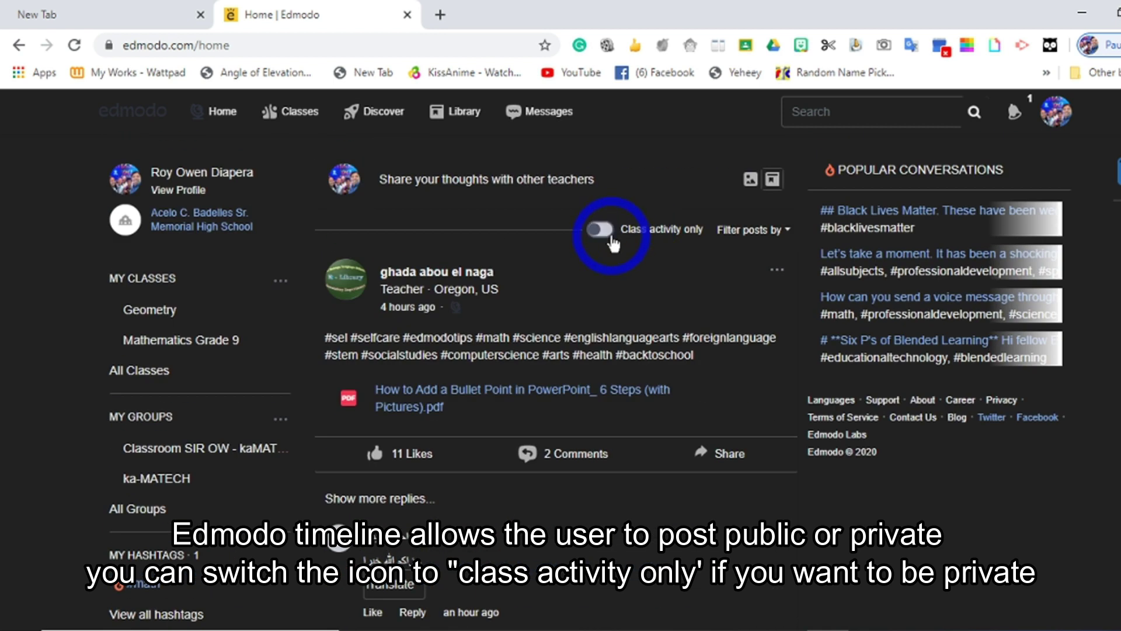
left_click(1015, 113)
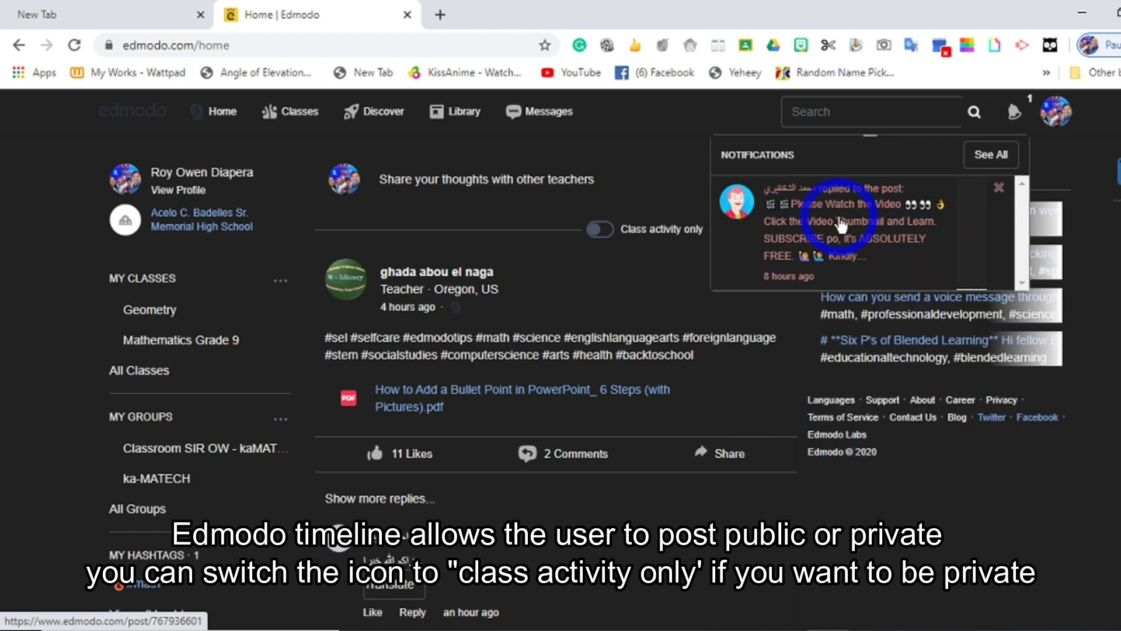
mouse_move(830, 234)
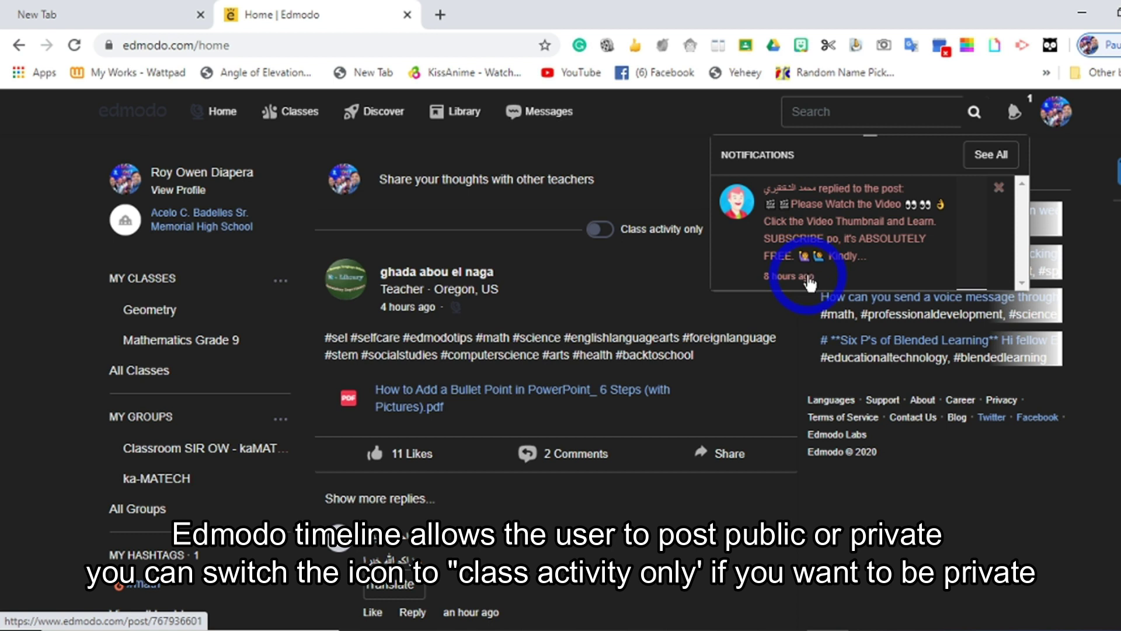
left_click(1013, 114)
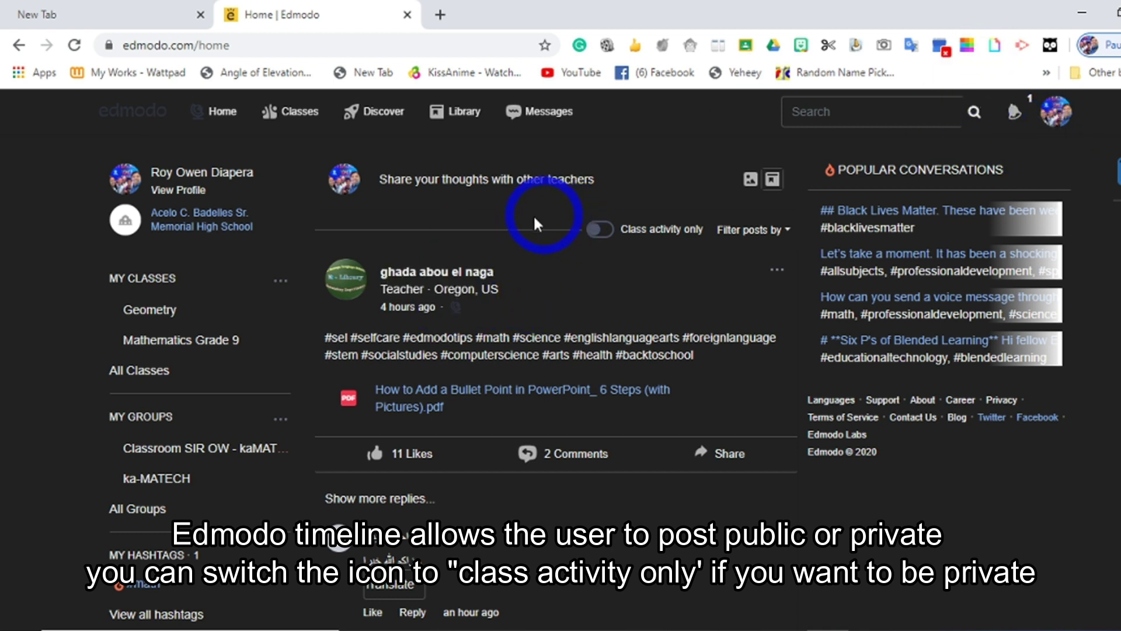
- Limit the home feed to class activity only to view the class posts, and restore the full feed
left_click(602, 229)
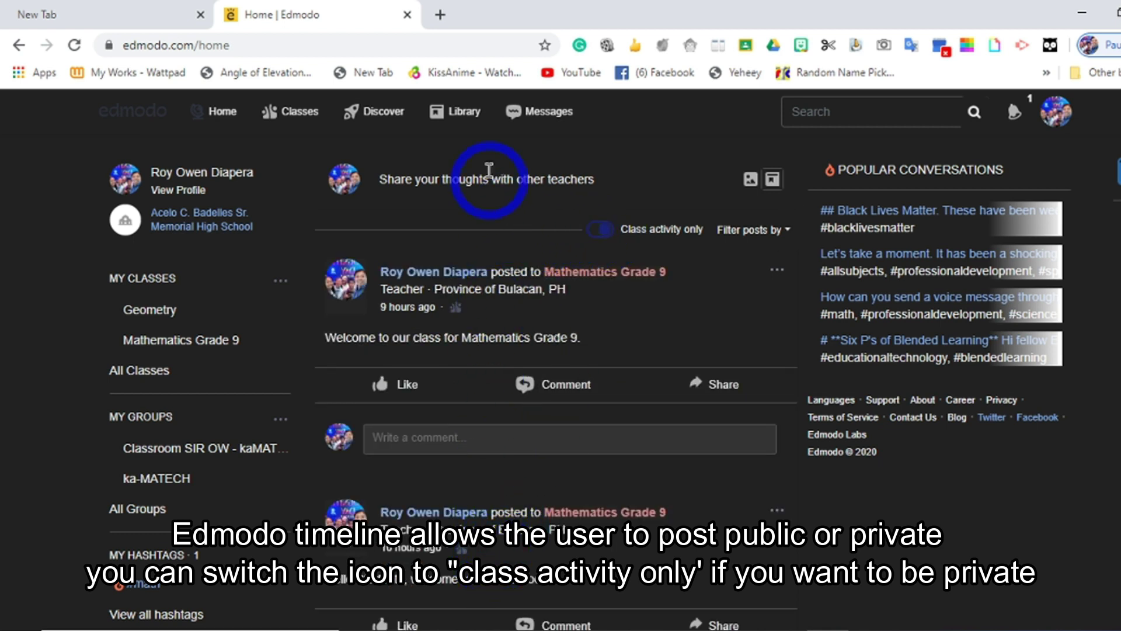
left_click(597, 230)
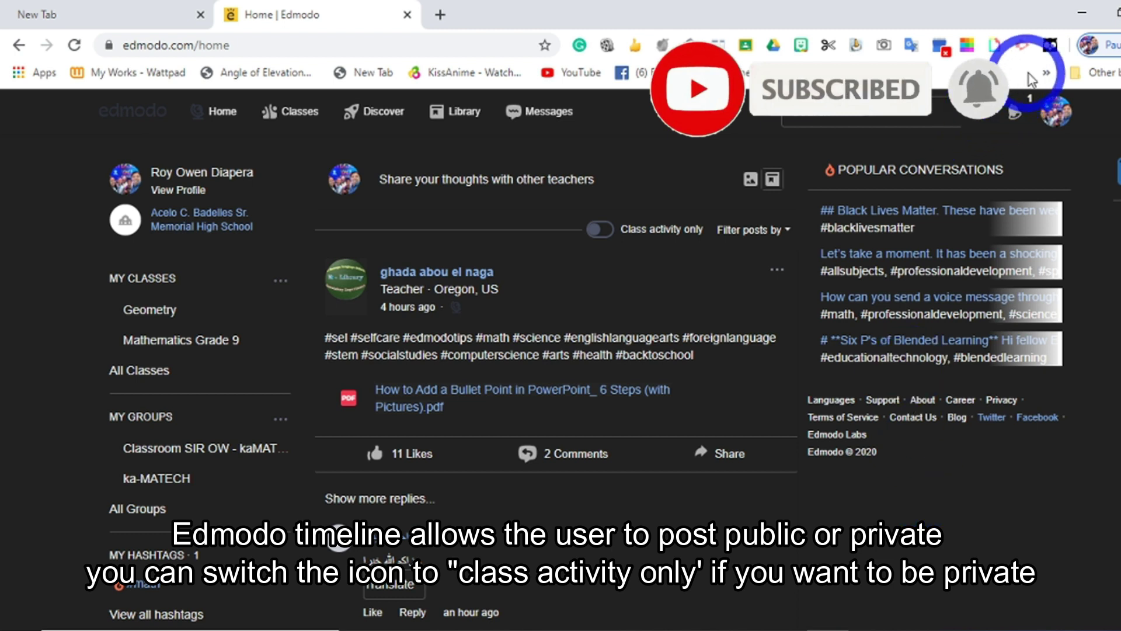
- Turn off the browser's dark page display, view the list of classes, and return to the home page
left_click(1049, 46)
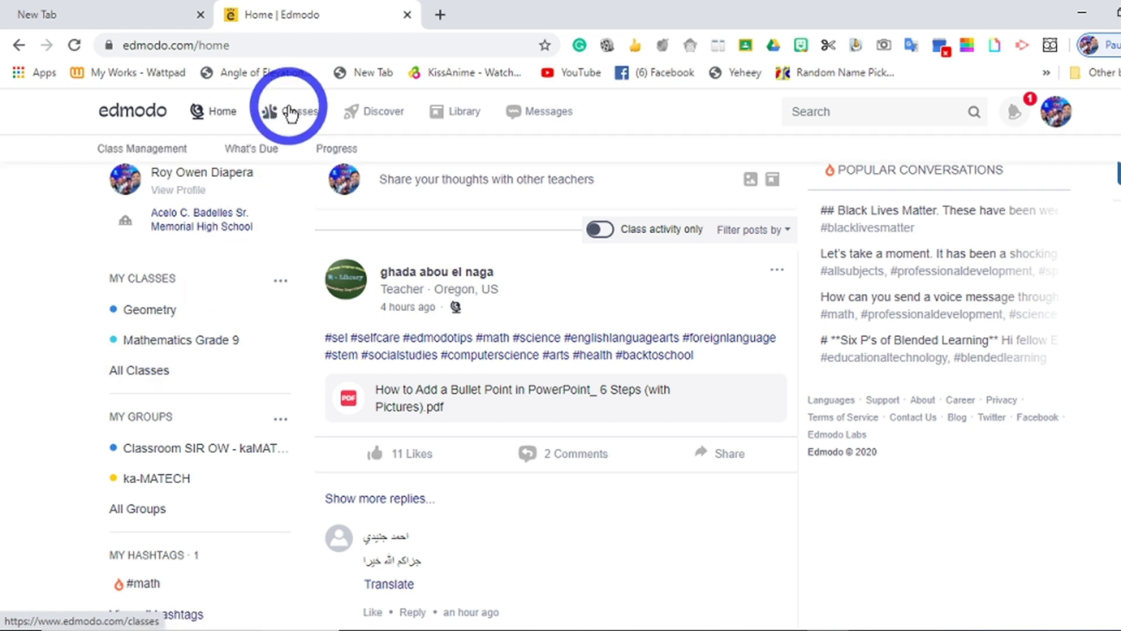
left_click(317, 122)
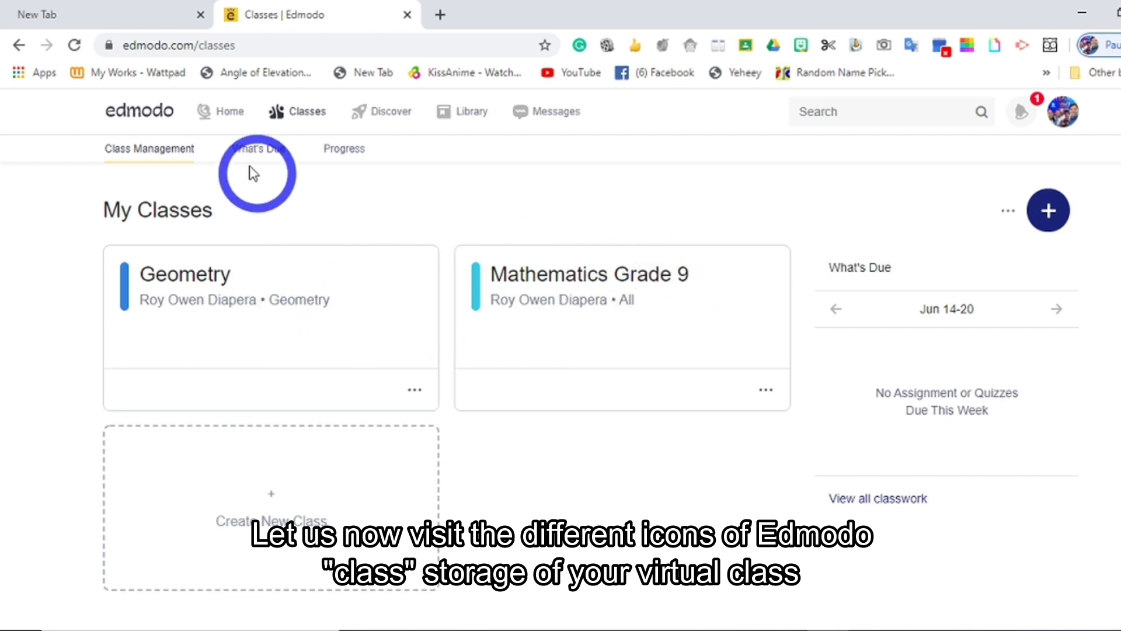
left_click(223, 120)
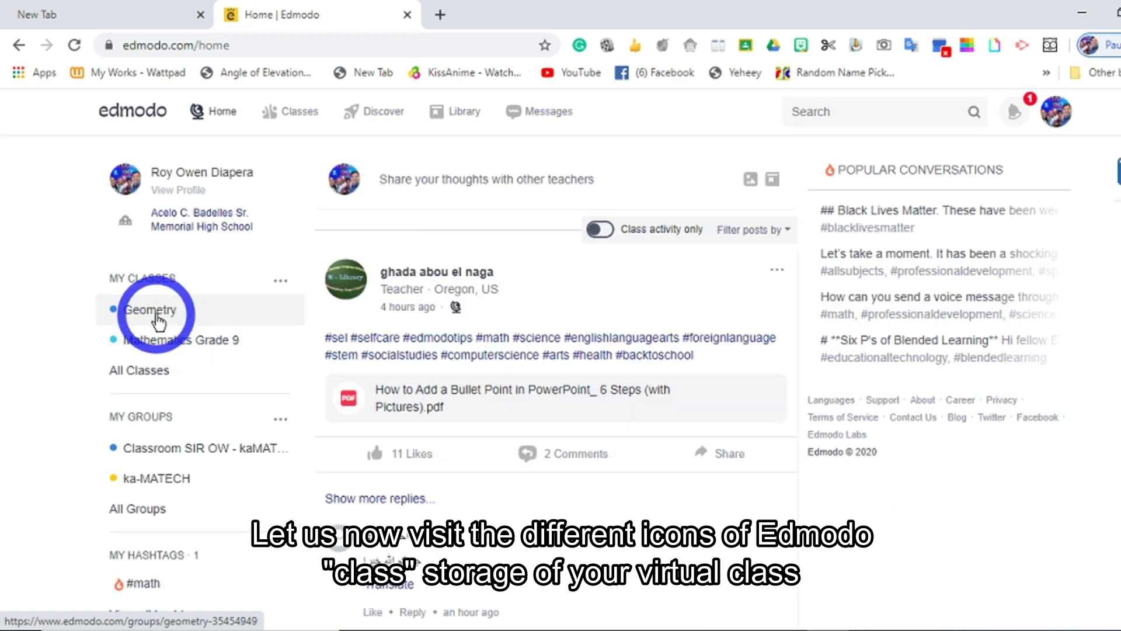
- Open the Mathematics Grade 9 class page and look over its posts
left_click(184, 346)
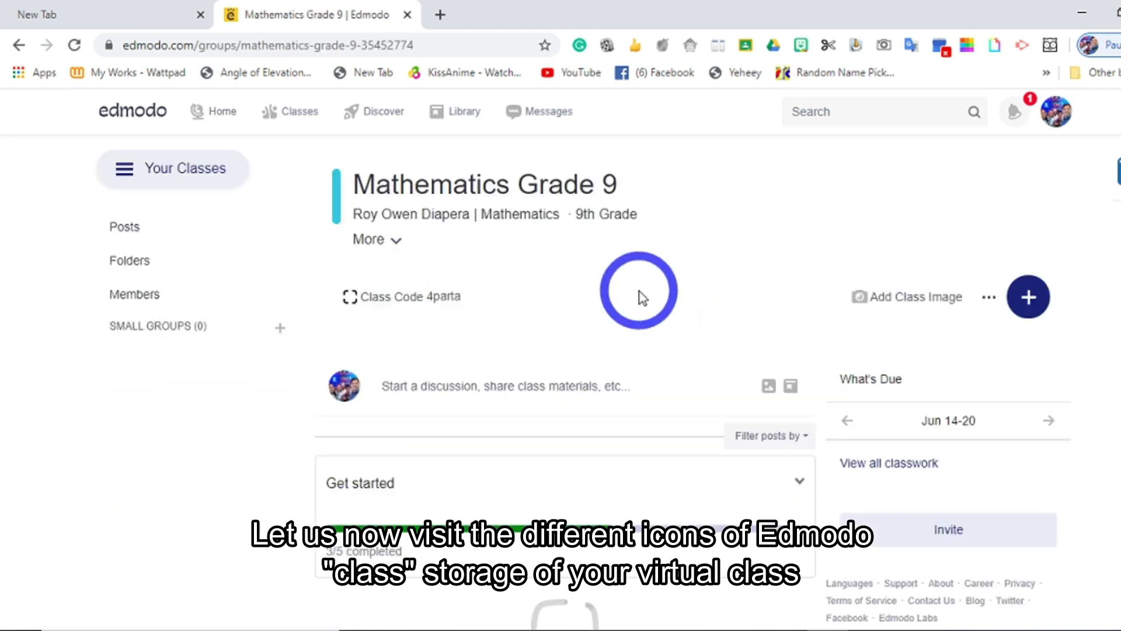
scroll(639, 296, "down", 5)
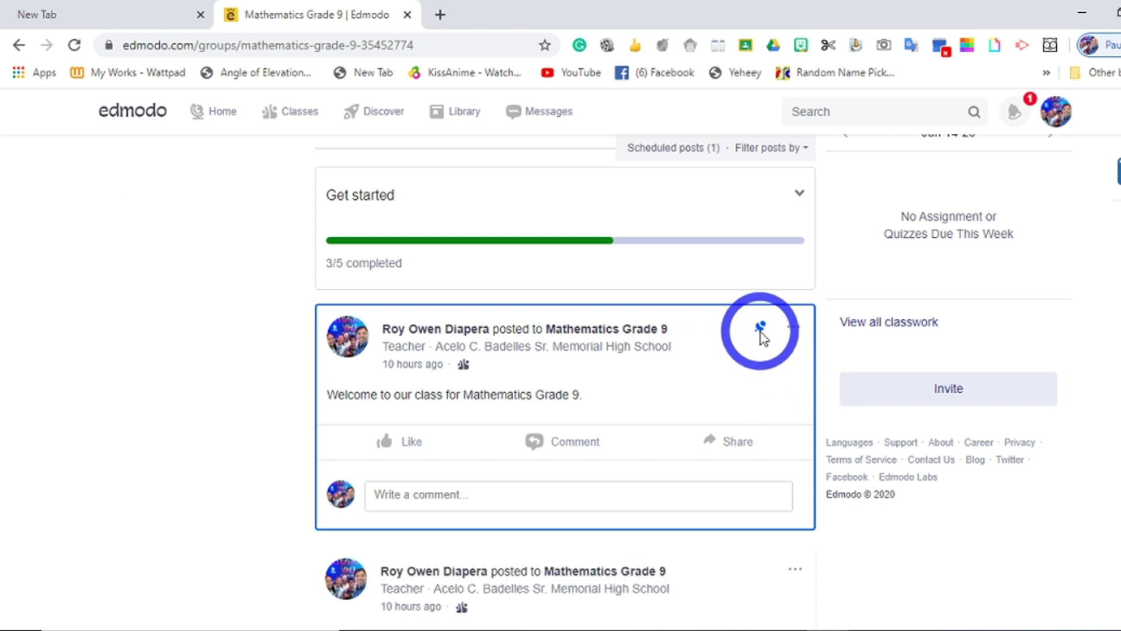
scroll(760, 338, "up", 5)
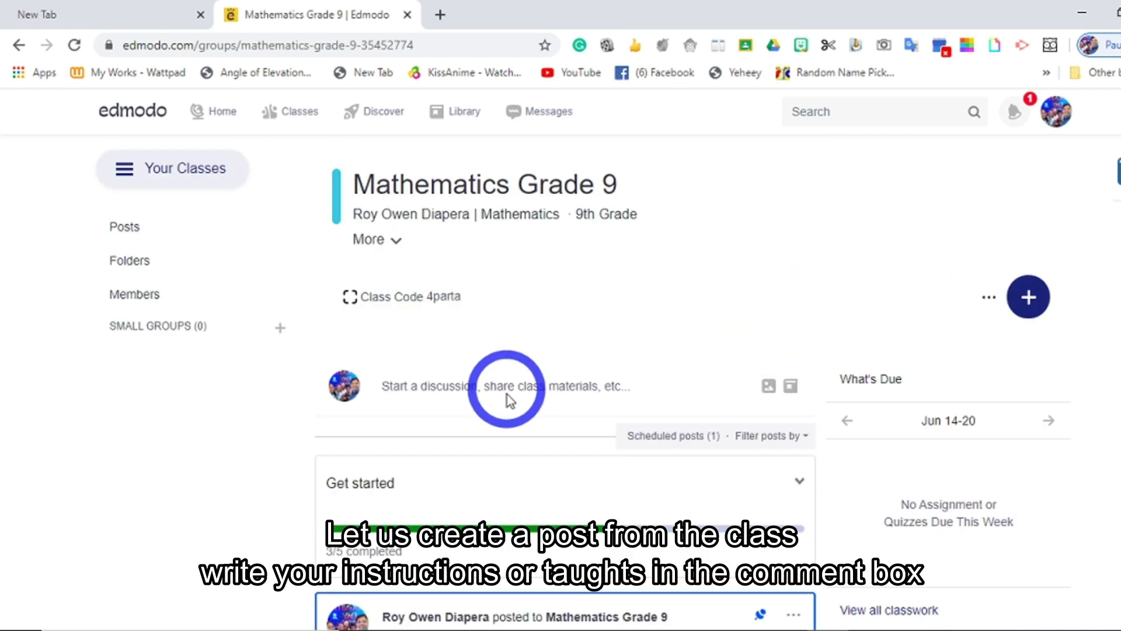
- Start a new post to Mathematics Grade 9 with the filler text "ammamdmmfmmgmmslllsllsllaa a,a,,a,a,aa,"
left_click(447, 388)
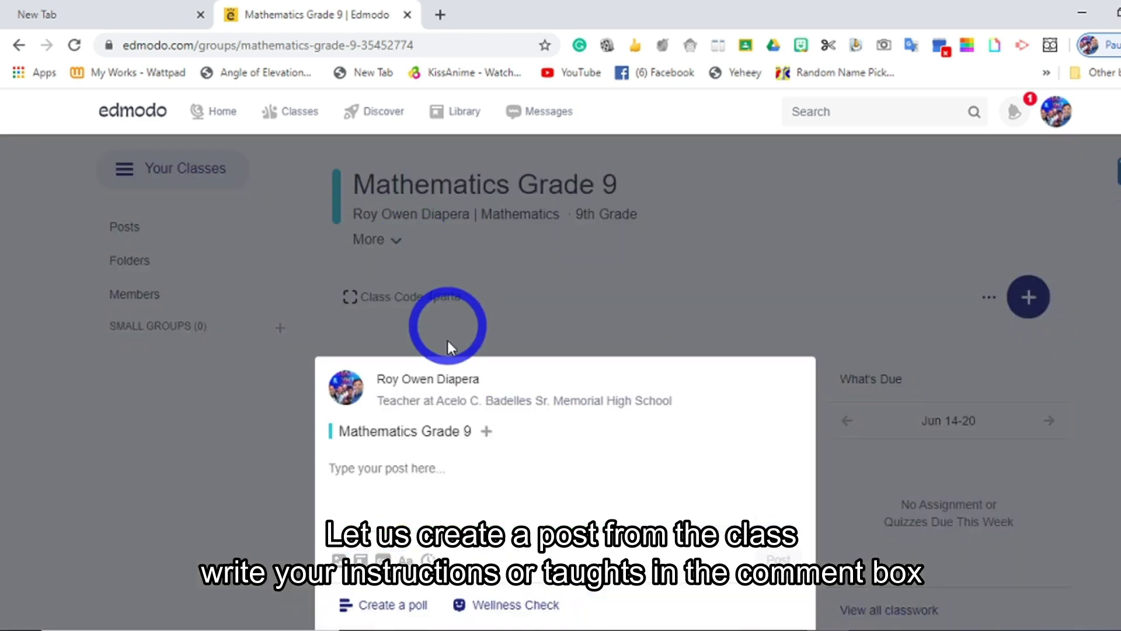
scroll(493, 433, "down", 2)
left_click(456, 337)
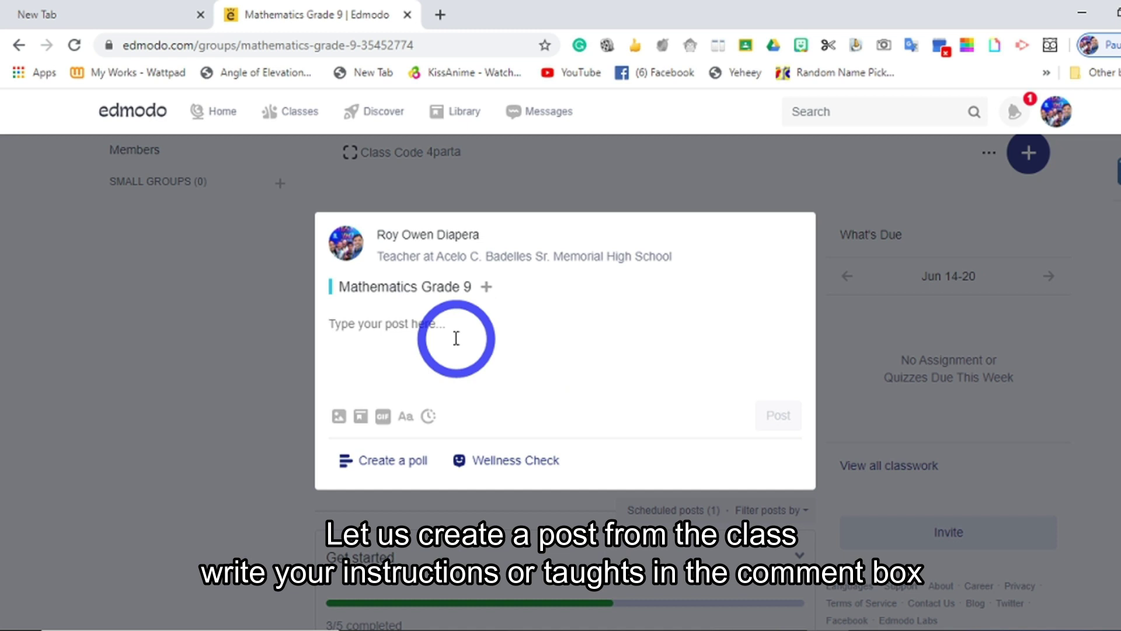
type("ammamdmmfmmgmmslllsllslllaa a,a,,a,a,aa,")
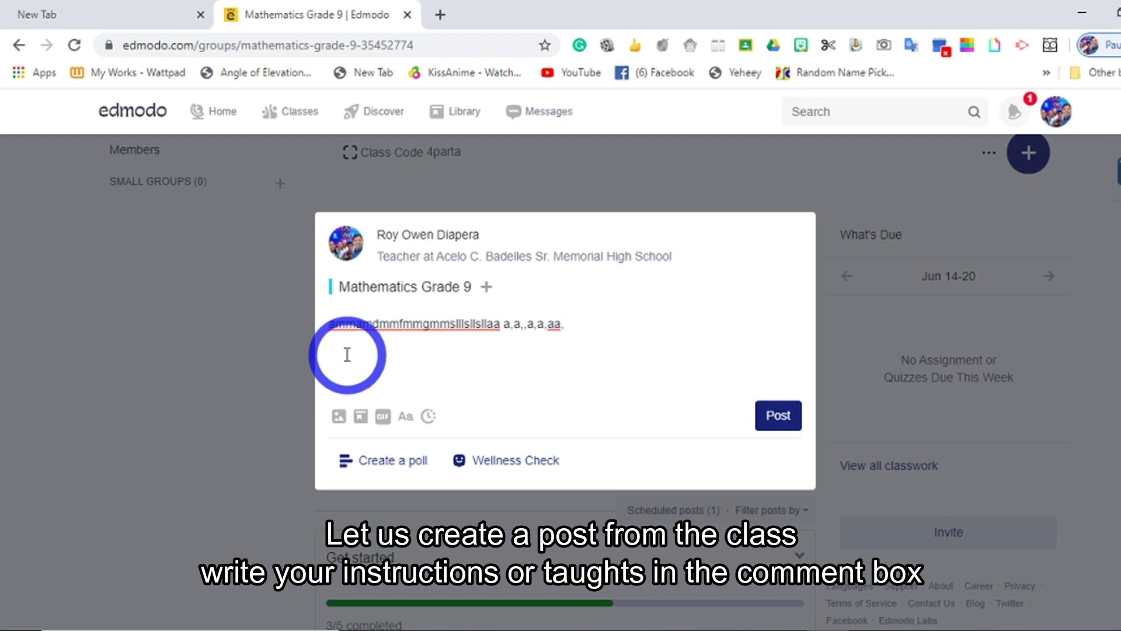
- Attach the file "worksheets1 (quadratic equations), pdf format.pdf" from the computer to the post
left_click(337, 420)
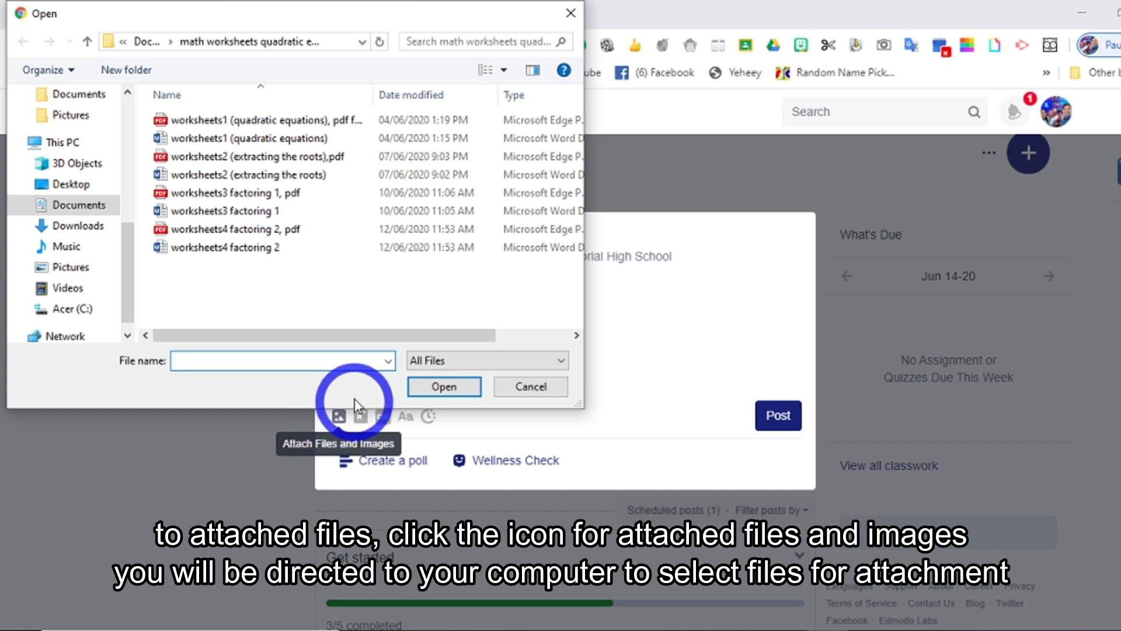
left_click(255, 120)
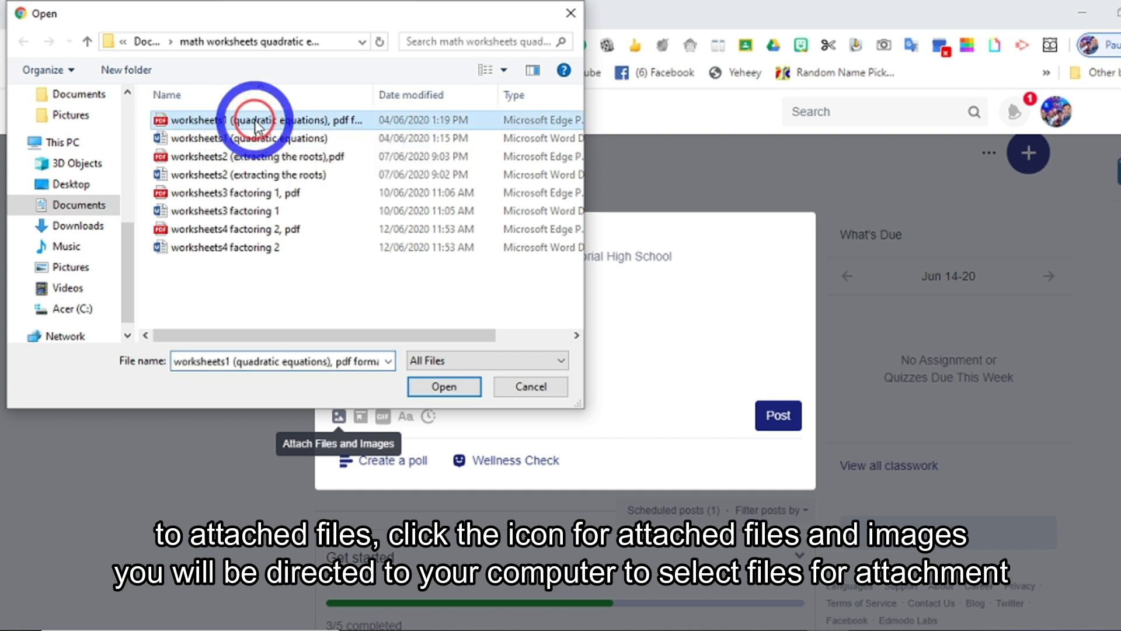
left_click(444, 386)
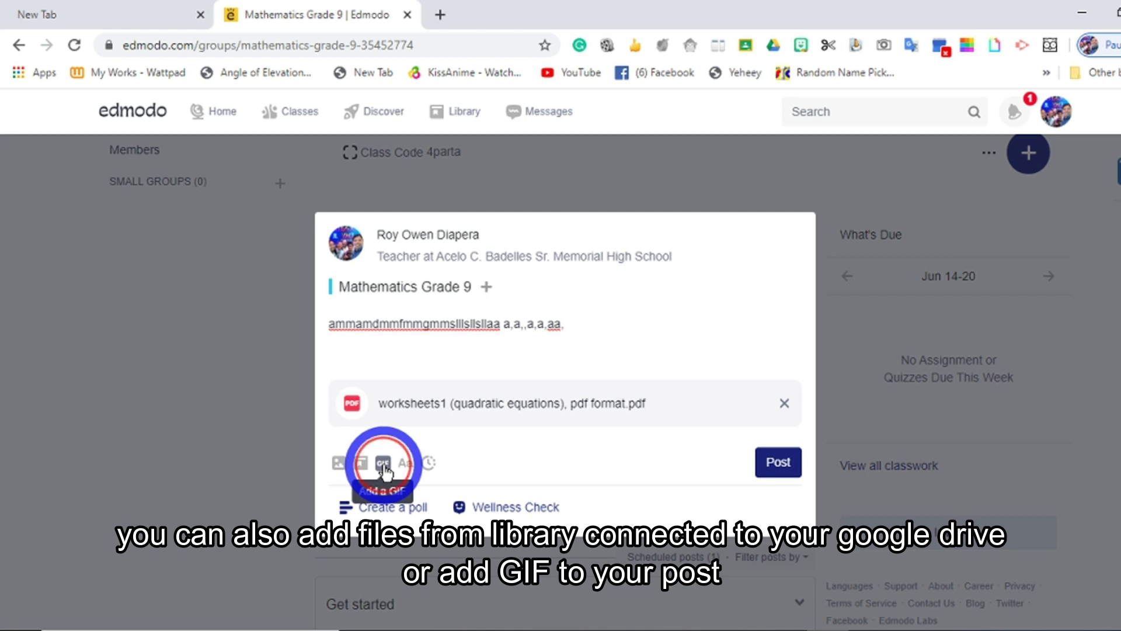
- View the GIF categories available for the post and close the GIF selection without adding one
left_click(383, 464)
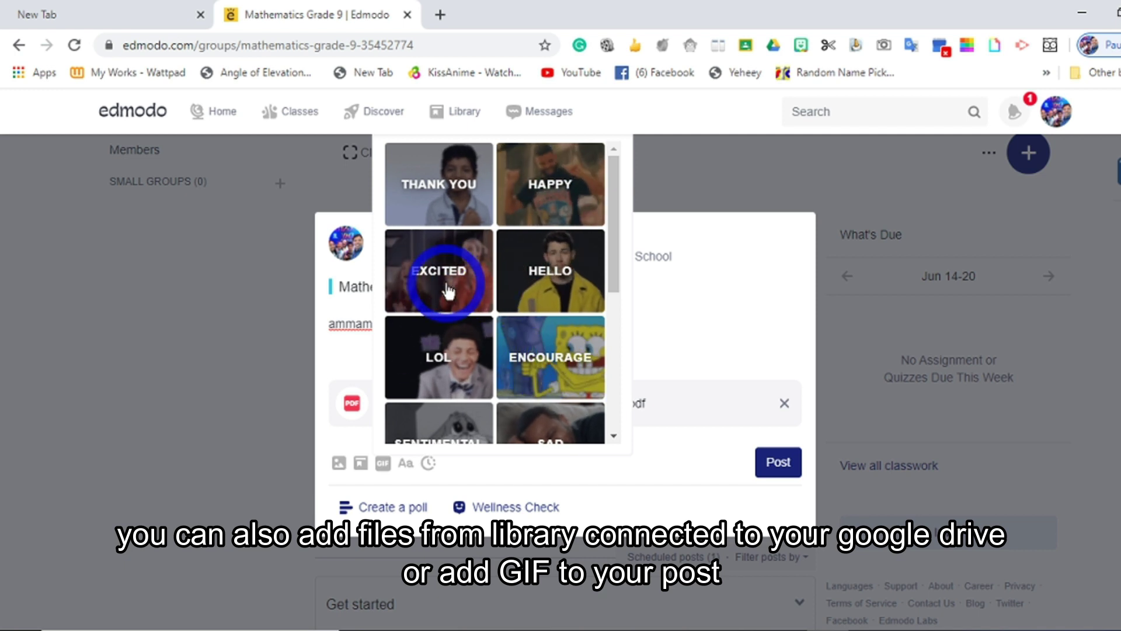
scroll(677, 317, "up", 3)
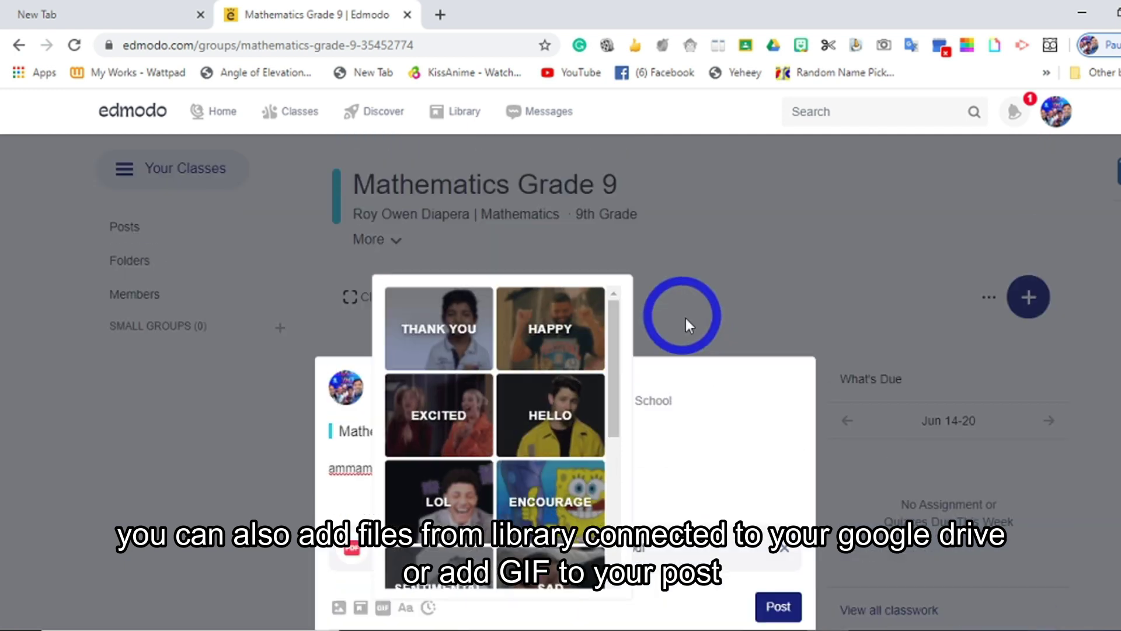
left_click(667, 316)
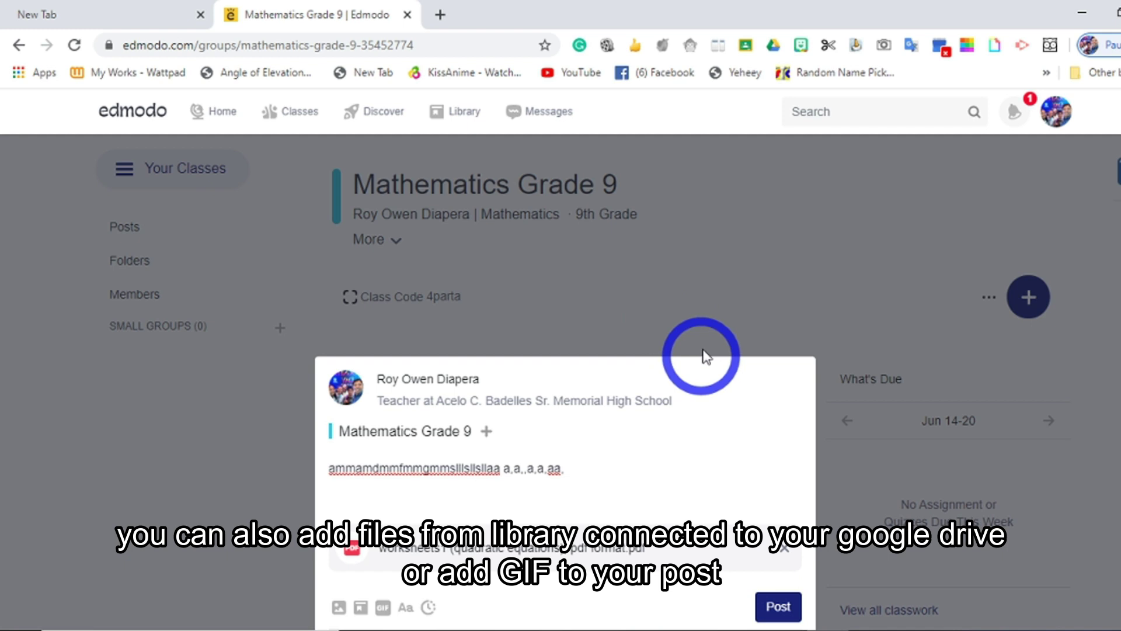
- Schedule the post for June 15, 2020 at 8:00 AM and submit it to the class
scroll(703, 356, "down", 5)
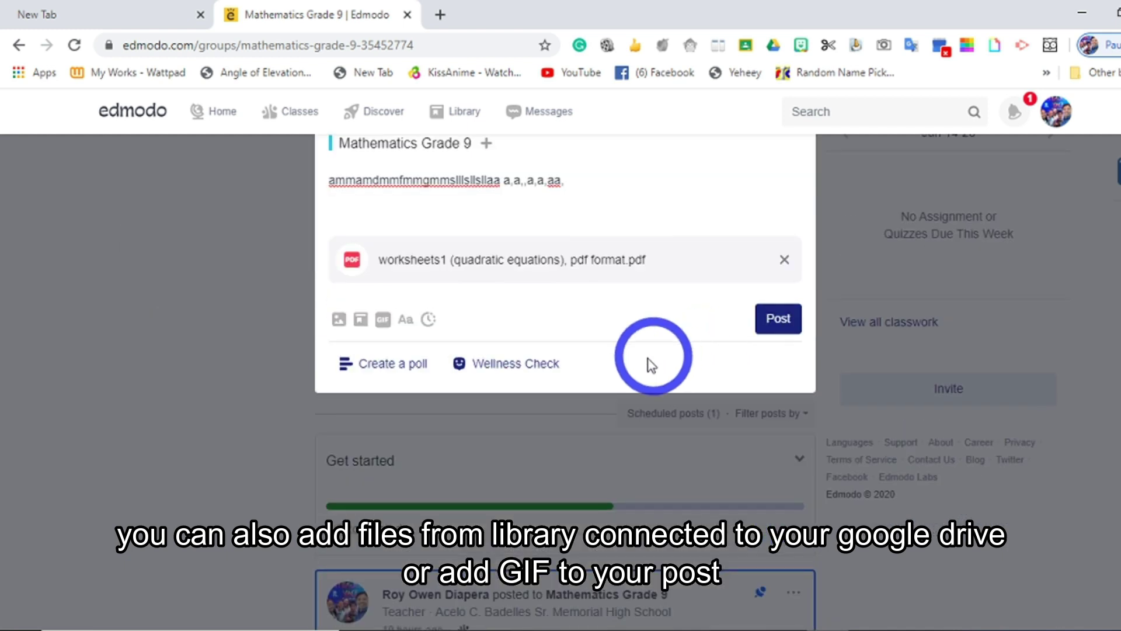
left_click(433, 321)
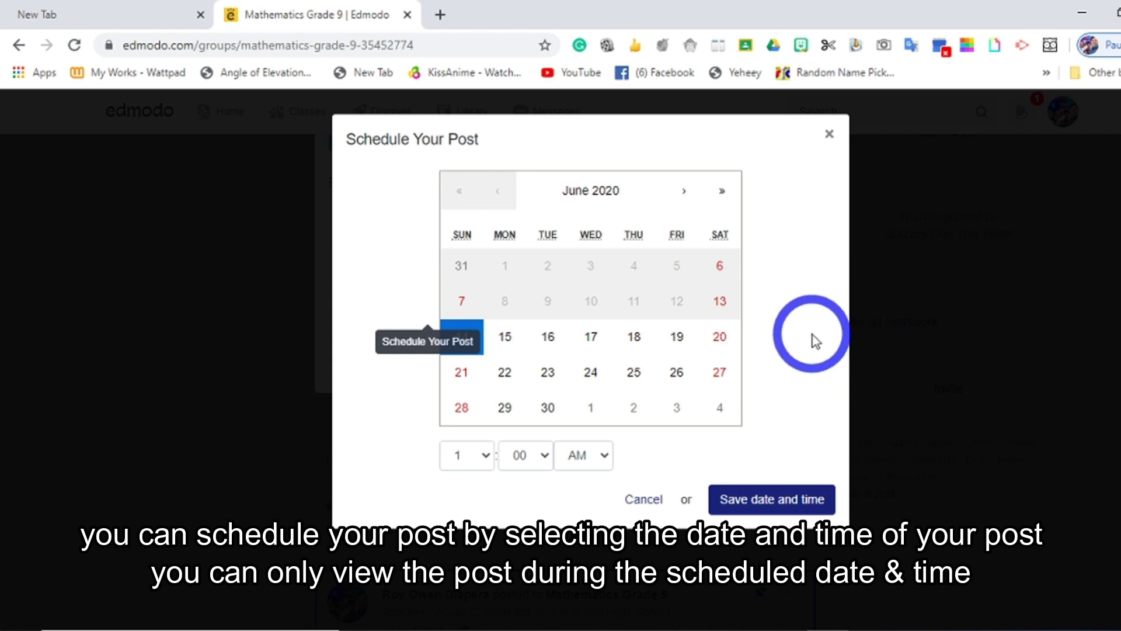
left_click(506, 338)
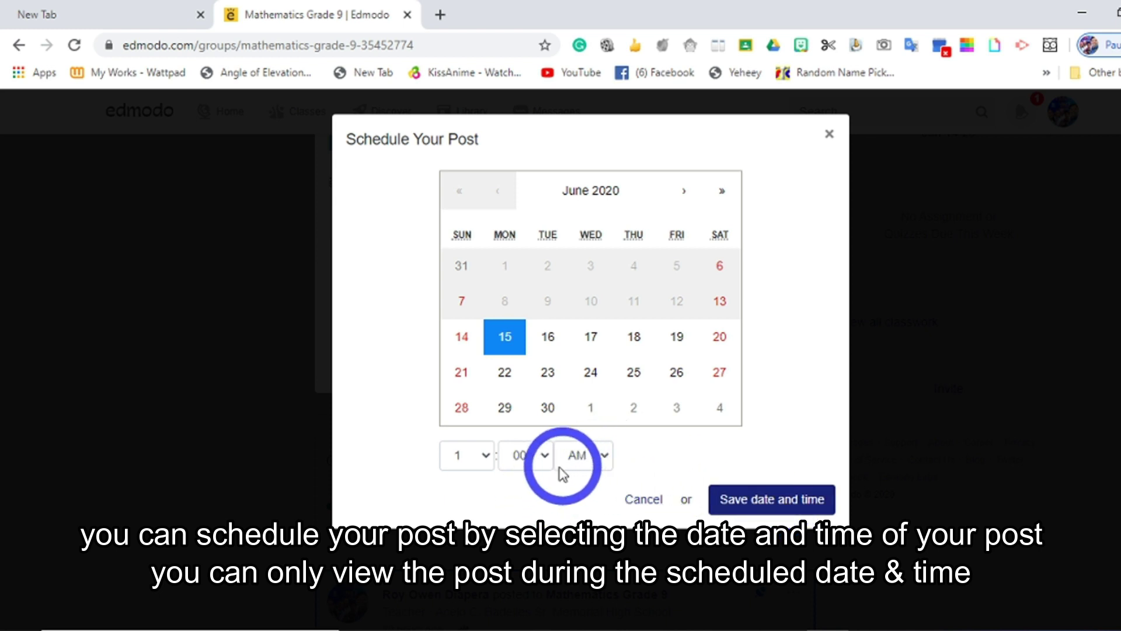
left_click(484, 457)
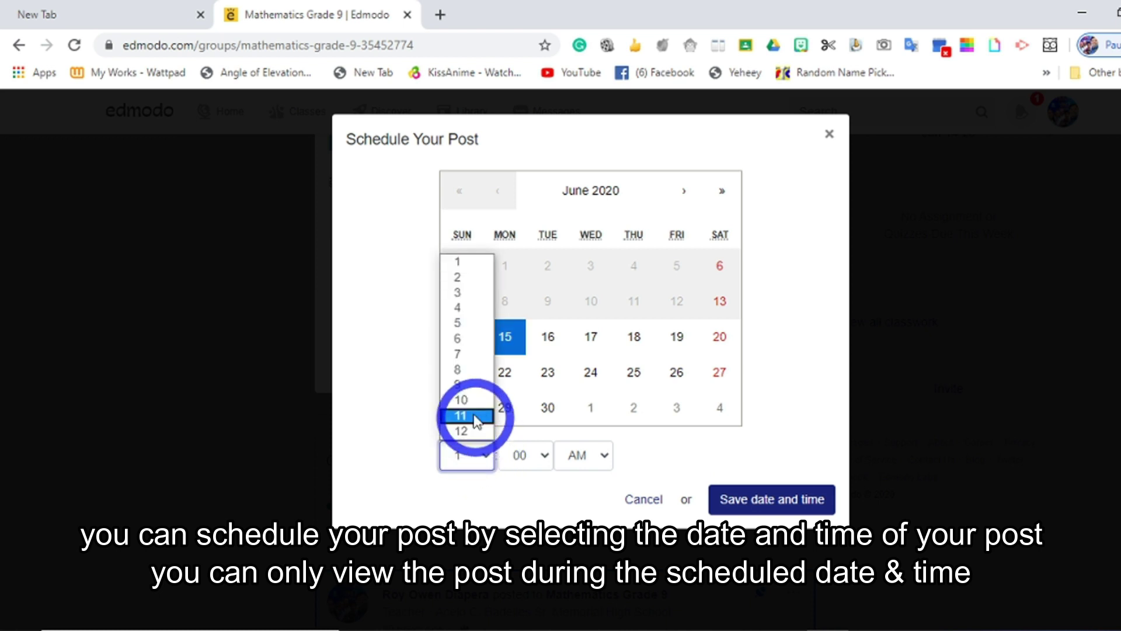
left_click(467, 370)
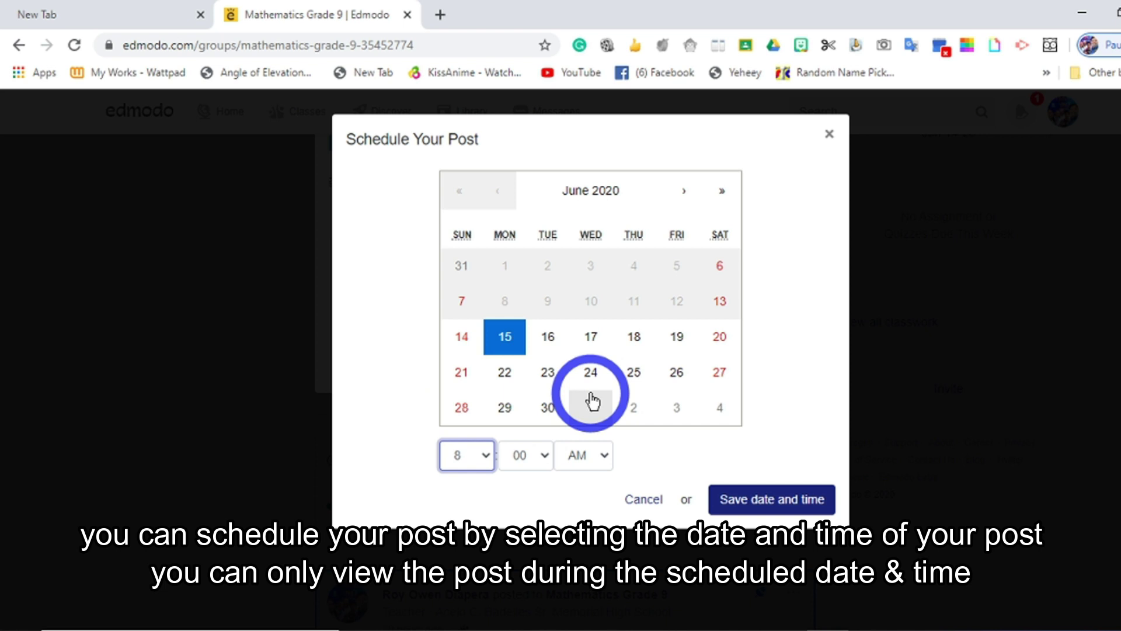
left_click(775, 506)
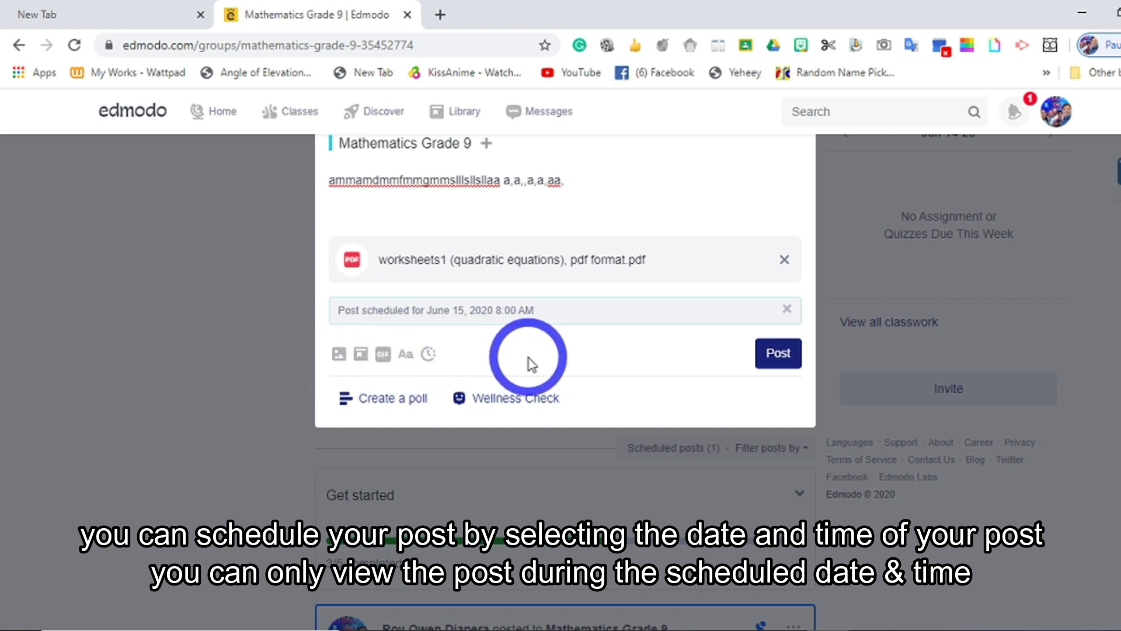
left_click(782, 354)
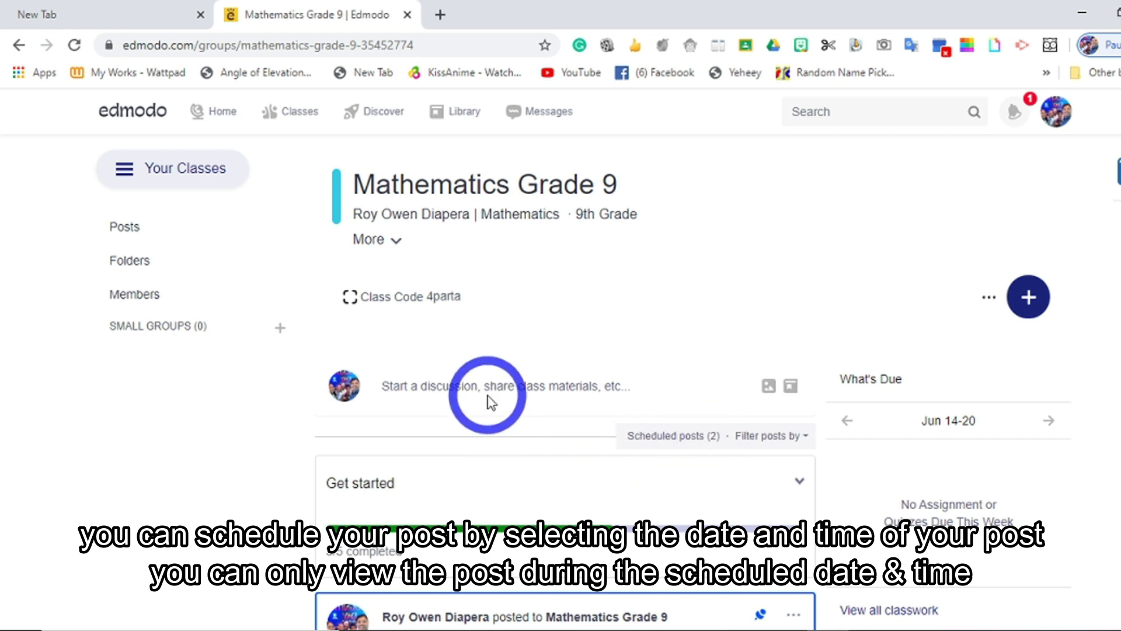
- Look through the existing posts on the Mathematics Grade 9 class page
scroll(491, 401, "down", 6)
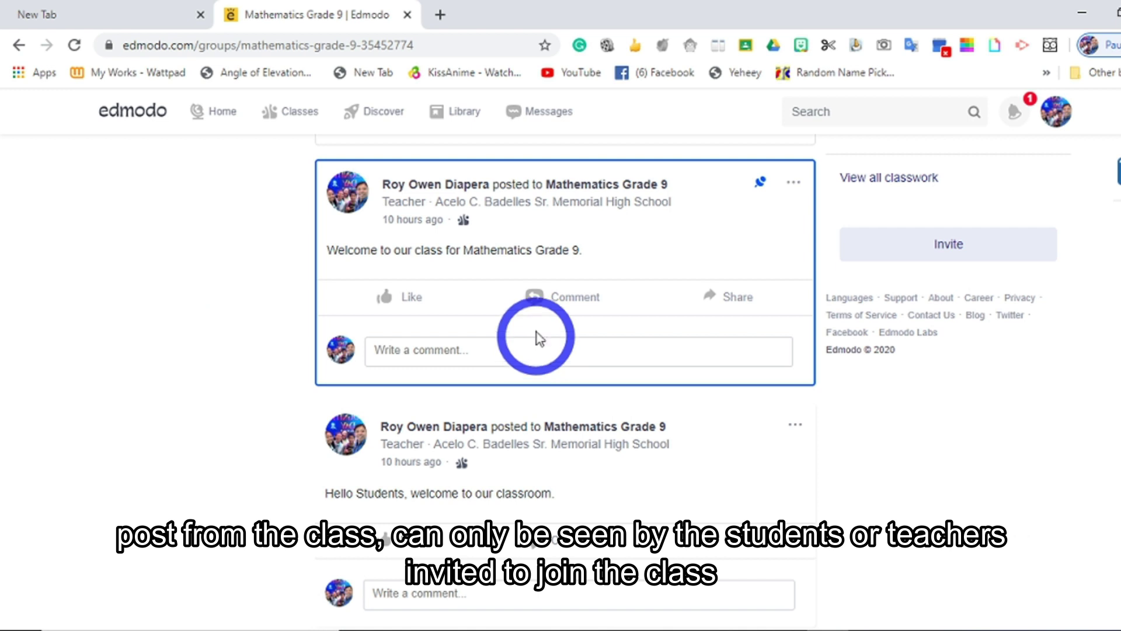
scroll(529, 333, "up", 6)
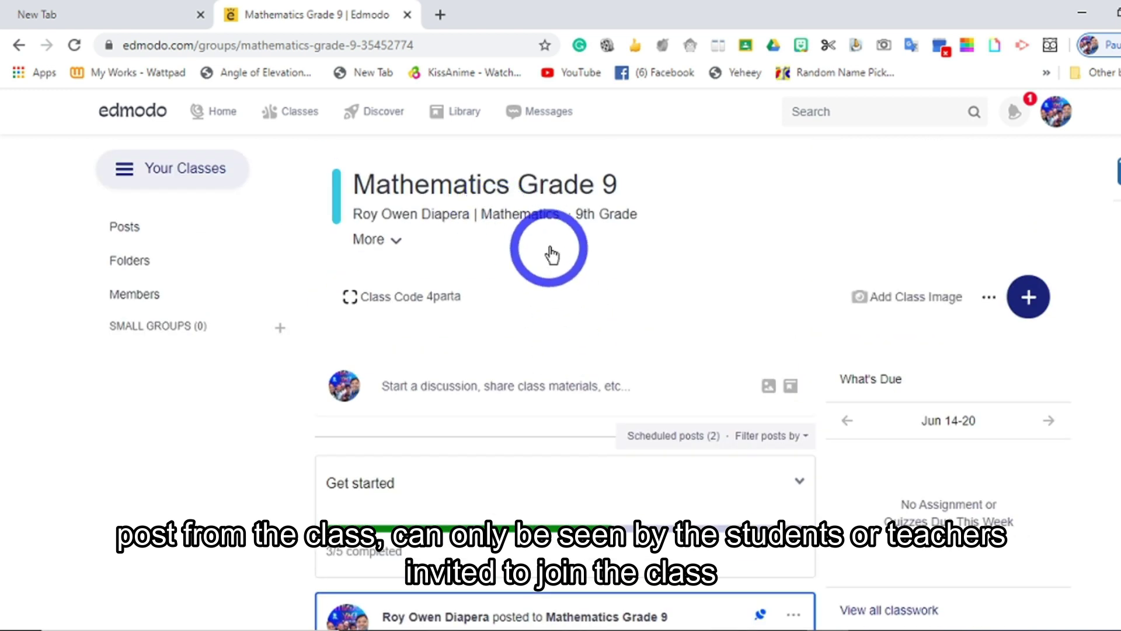
scroll(577, 248, "down", 1)
scroll(577, 249, "down", 4)
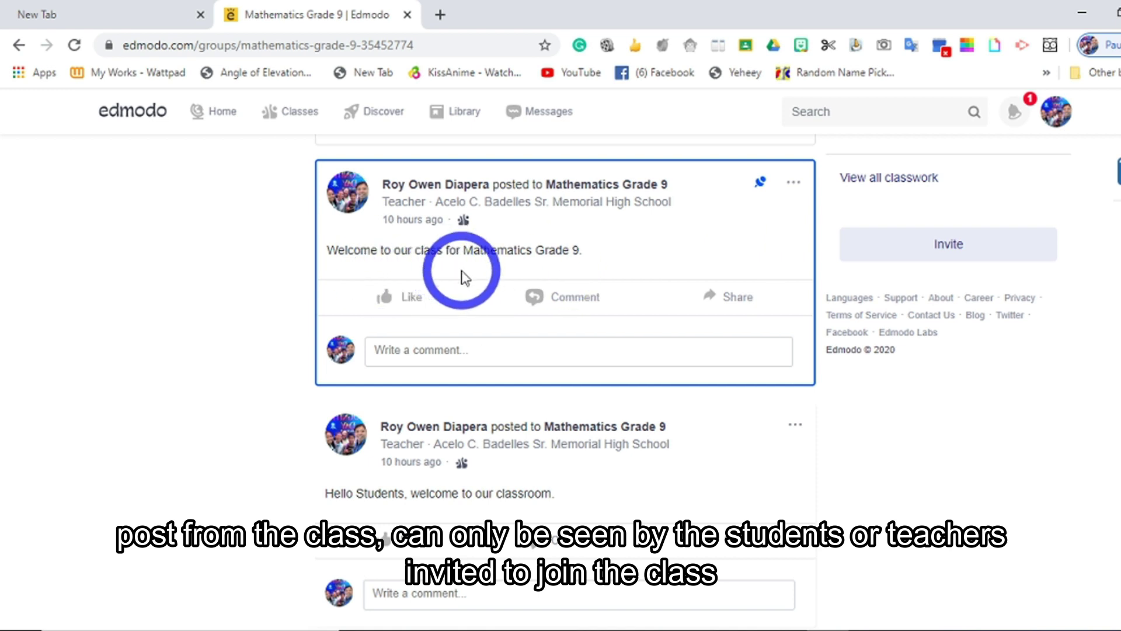
scroll(458, 274, "up", 5)
scroll(465, 279, "up", 3)
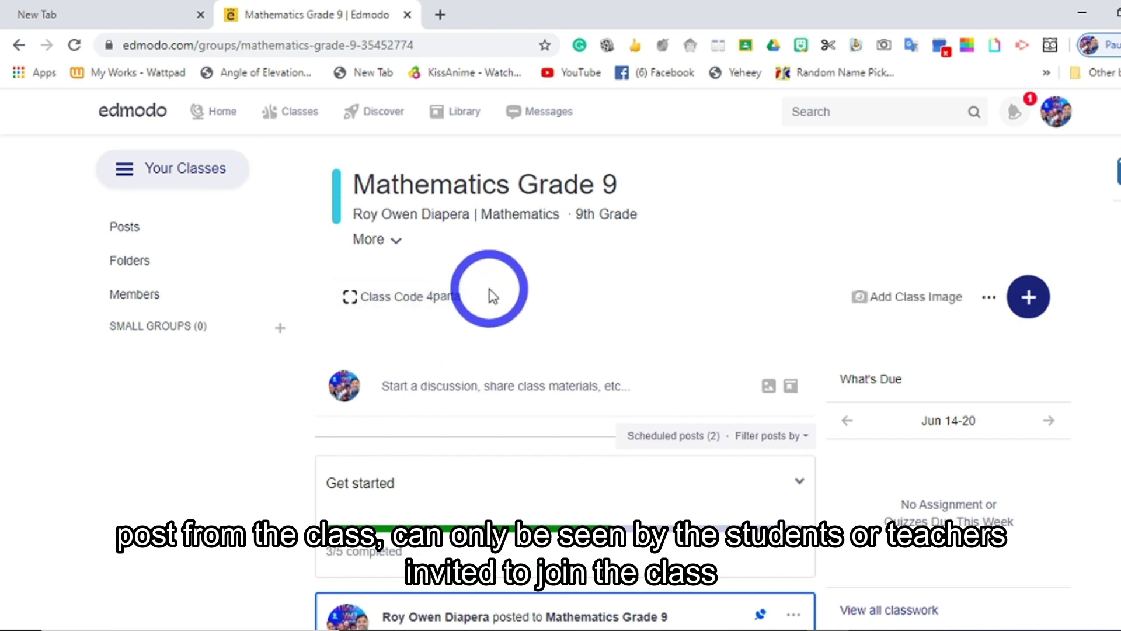
- Unpin the "Welcome to our class for Mathematics Grade 9." post and pin it again
scroll(580, 300, "down", 7)
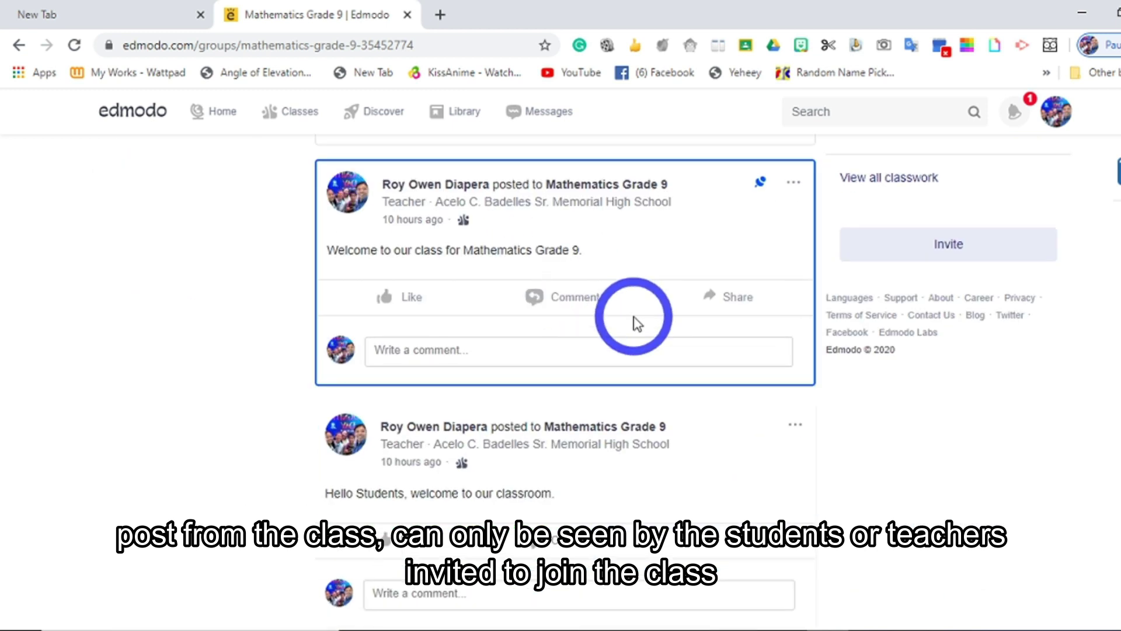
left_click(794, 188)
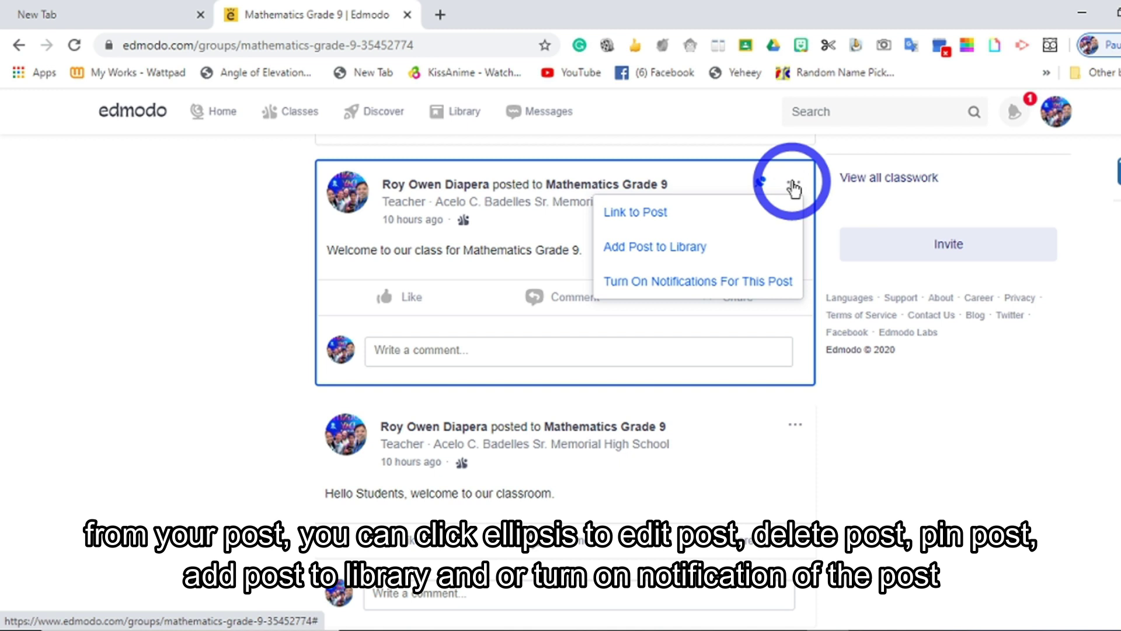
left_click(668, 315)
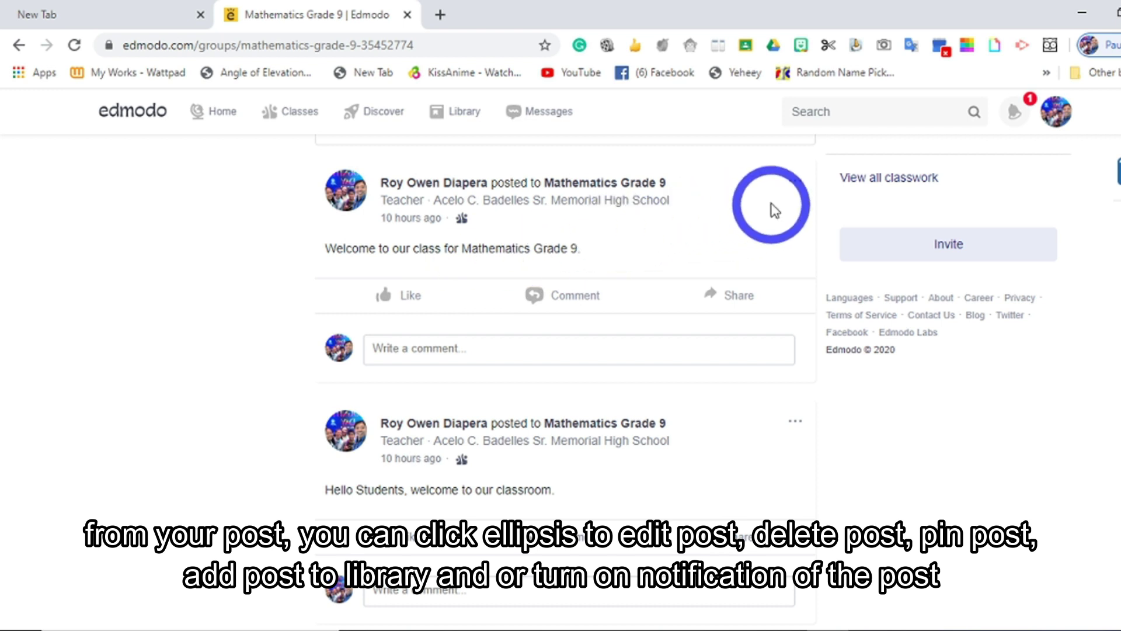
left_click(795, 182)
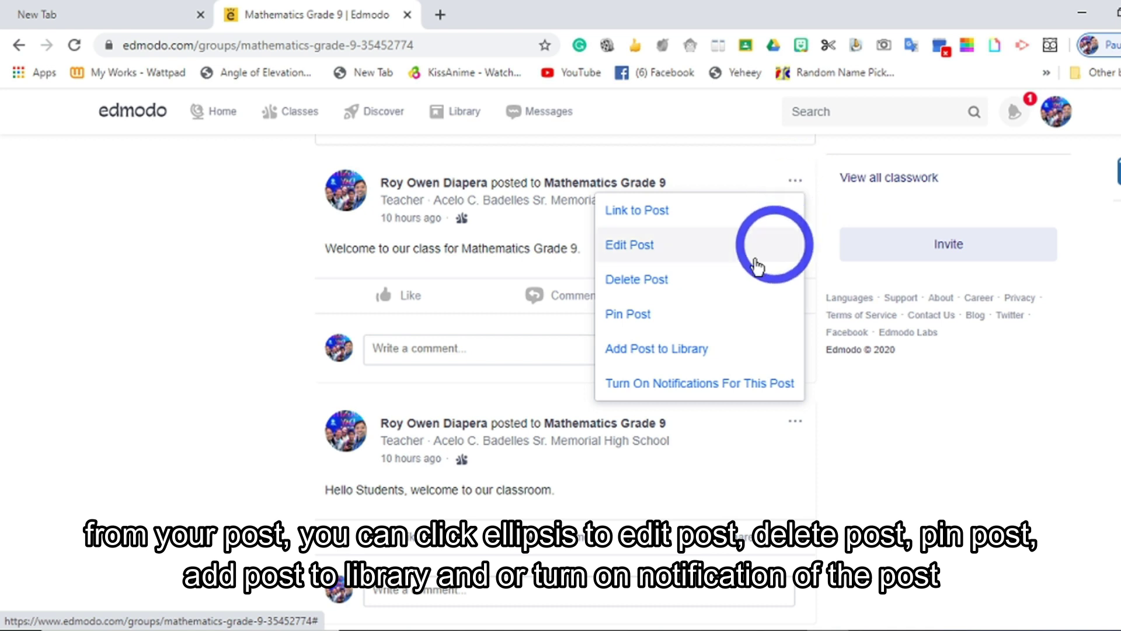
left_click(629, 316)
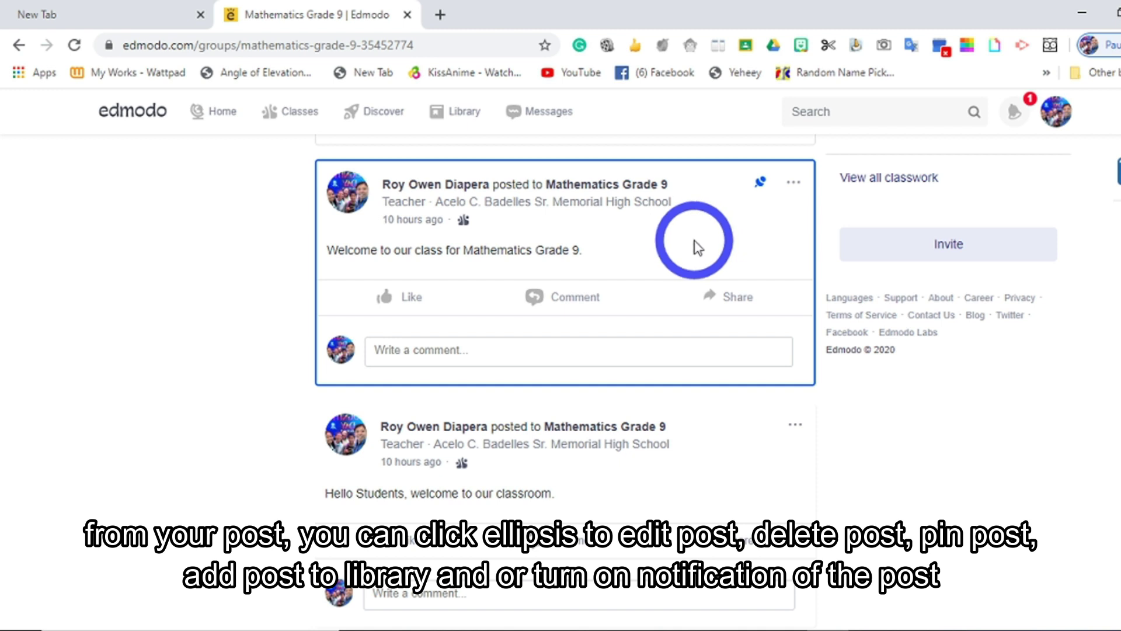
- Open the pinned welcome post for editing and save it with its text as is
left_click(794, 185)
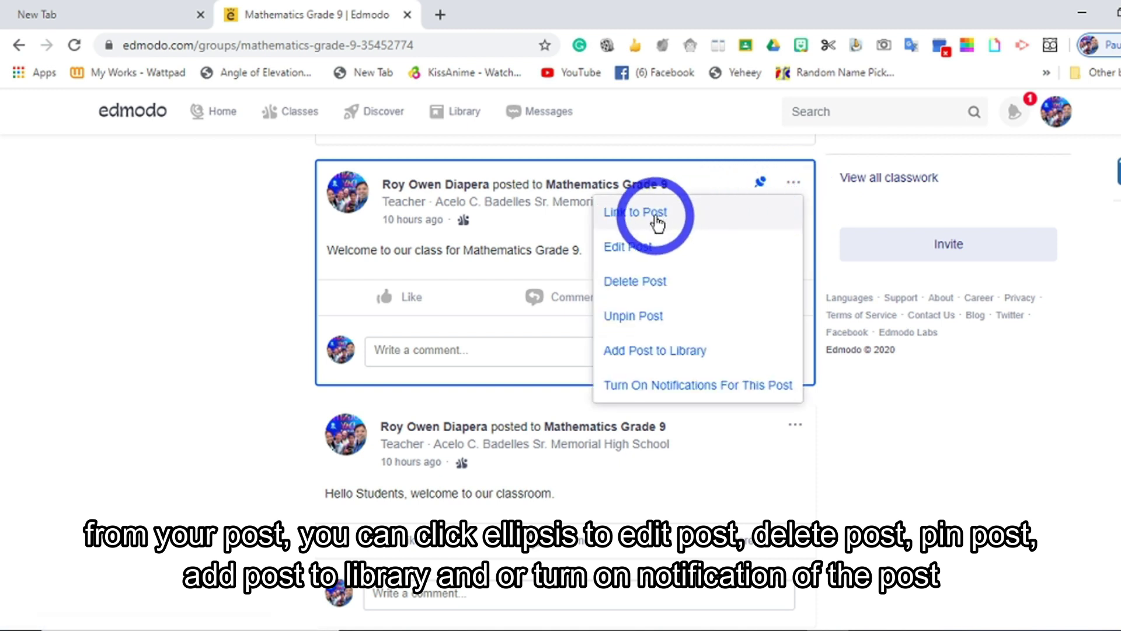
left_click(628, 255)
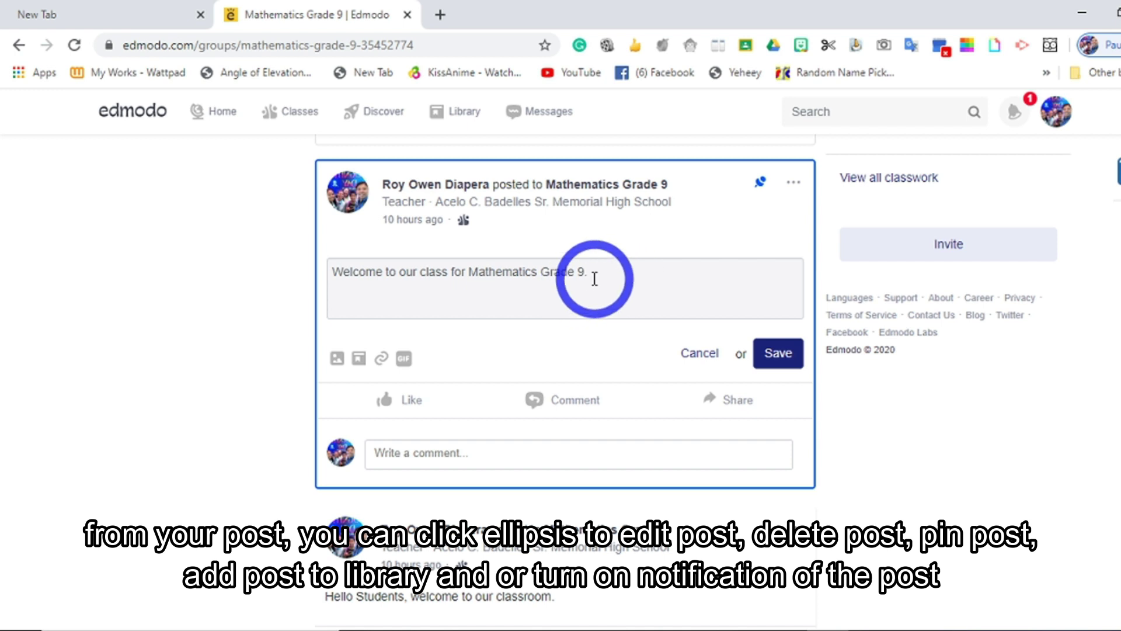
left_click(782, 358)
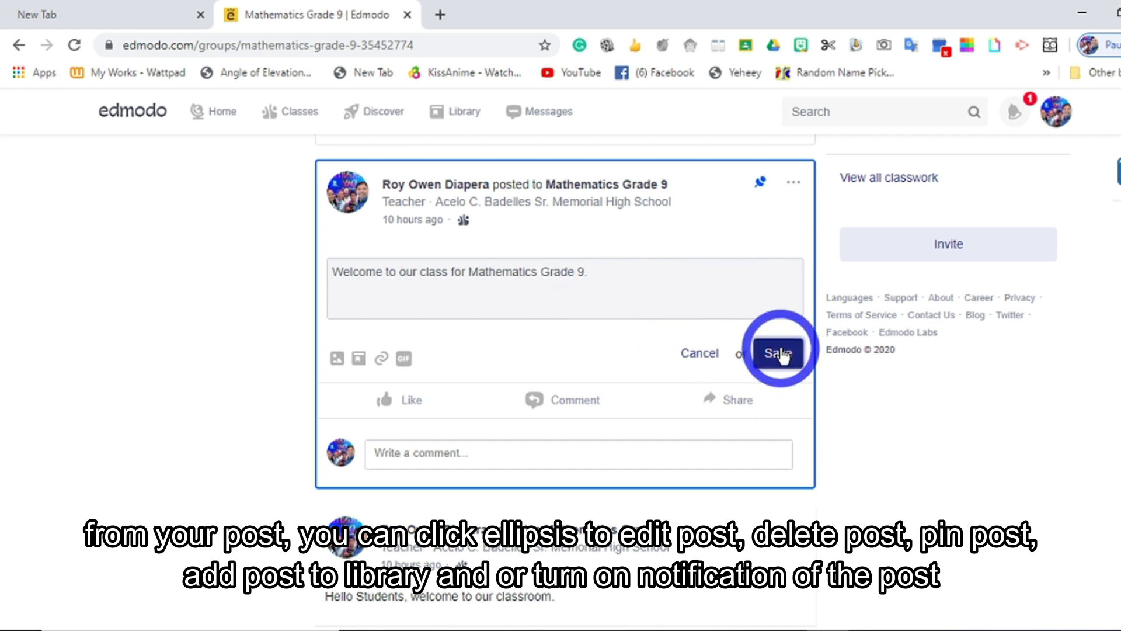
- Review the actions offered for the pinned welcome post and close the list without choosing one
left_click(789, 190)
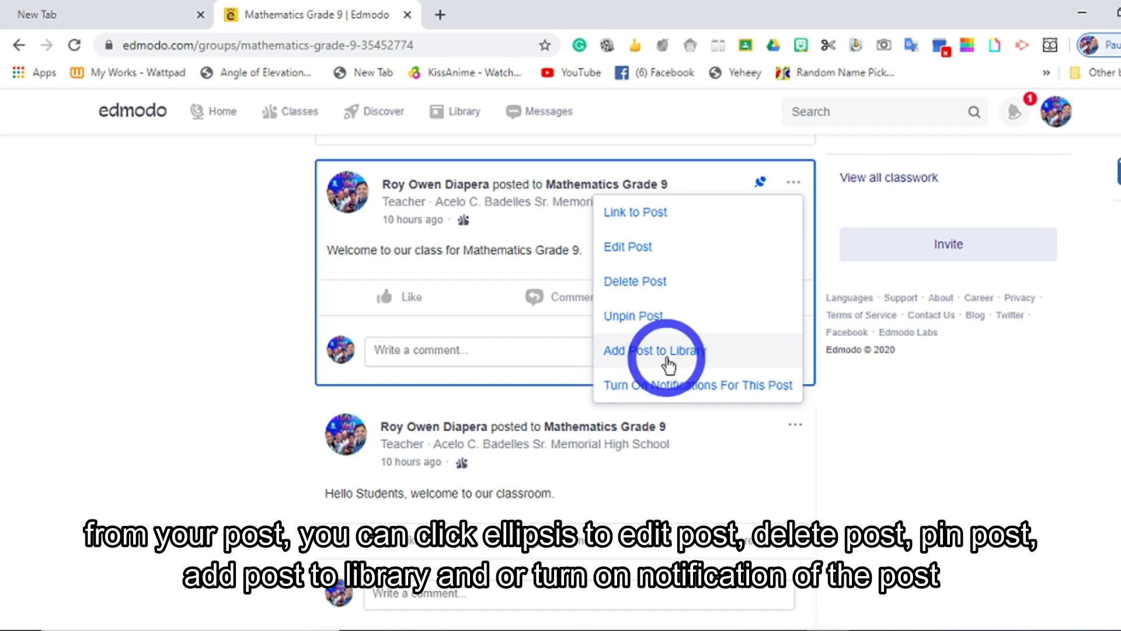
left_click(794, 181)
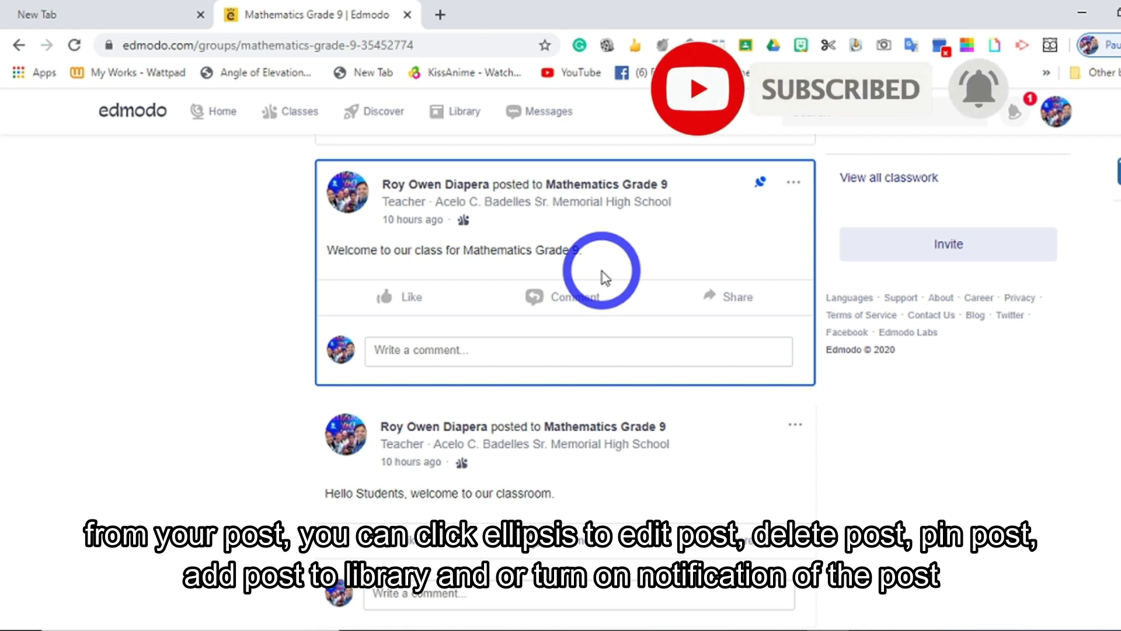
left_click(789, 185)
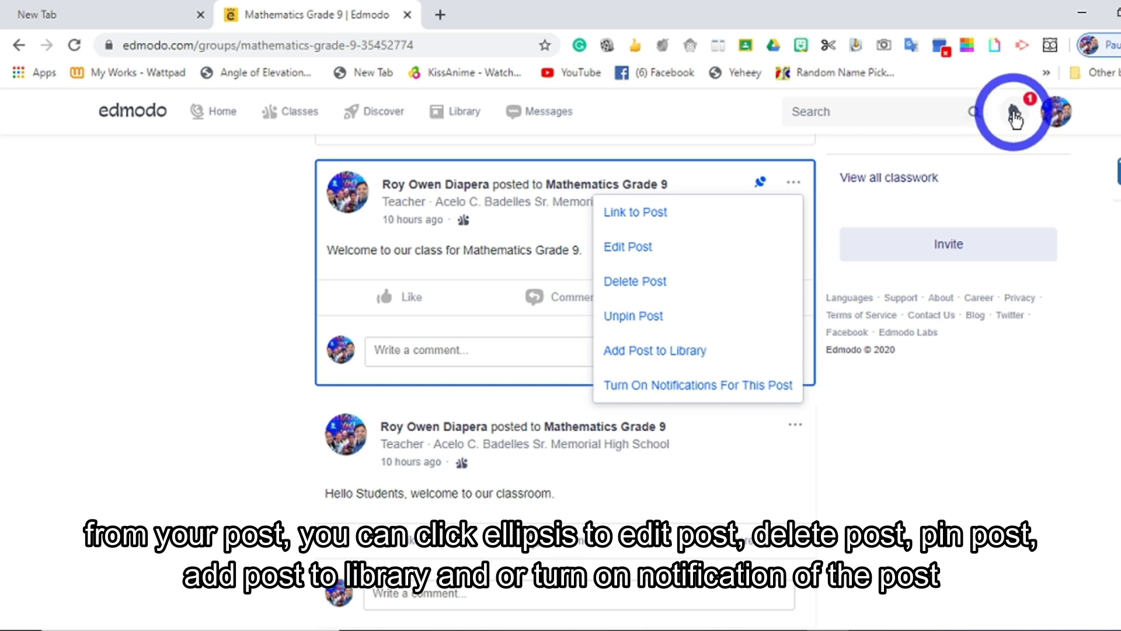
left_click(938, 213)
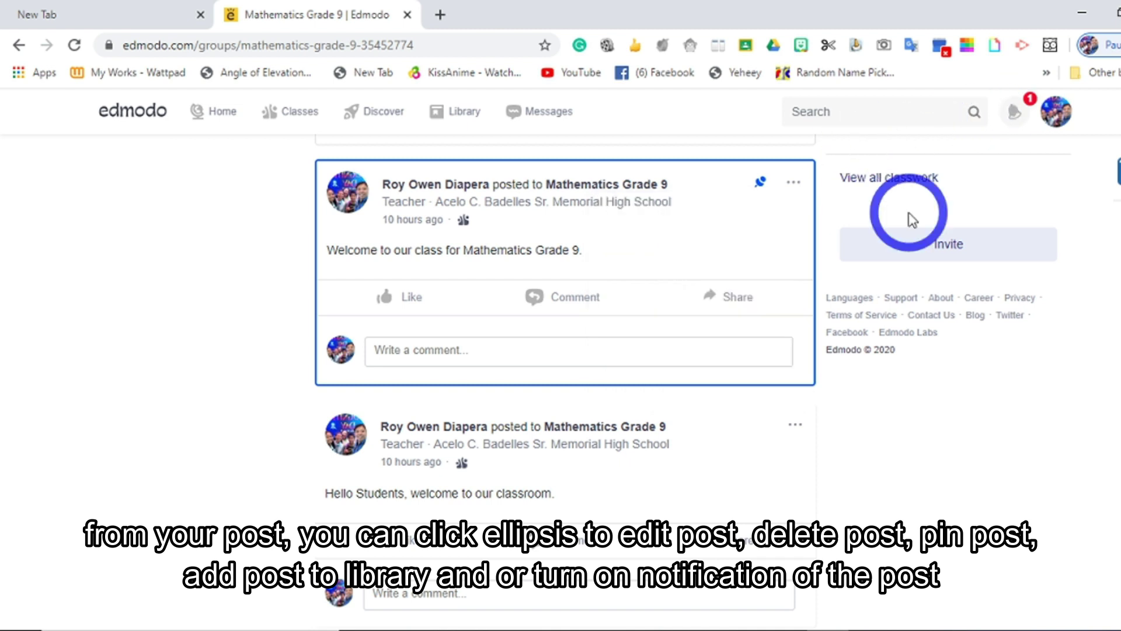
- Create a small group named "Group 1" in the Mathematics Grade 9 class
scroll(923, 234, "up", 8)
scroll(926, 251, "down", 5)
scroll(927, 263, "up", 5)
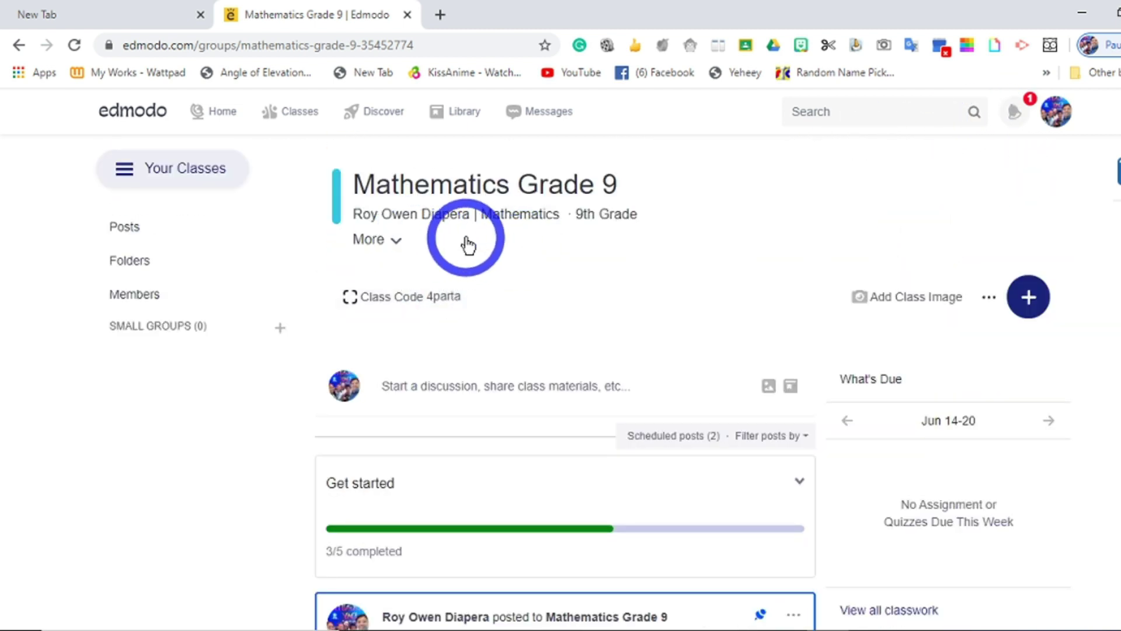
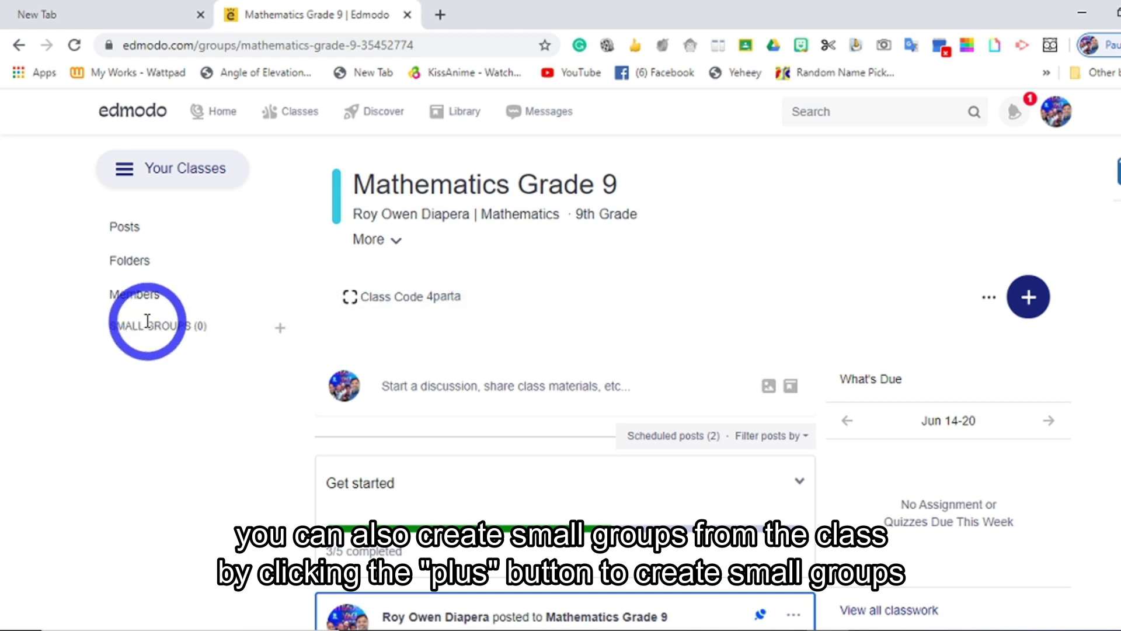
left_click(280, 332)
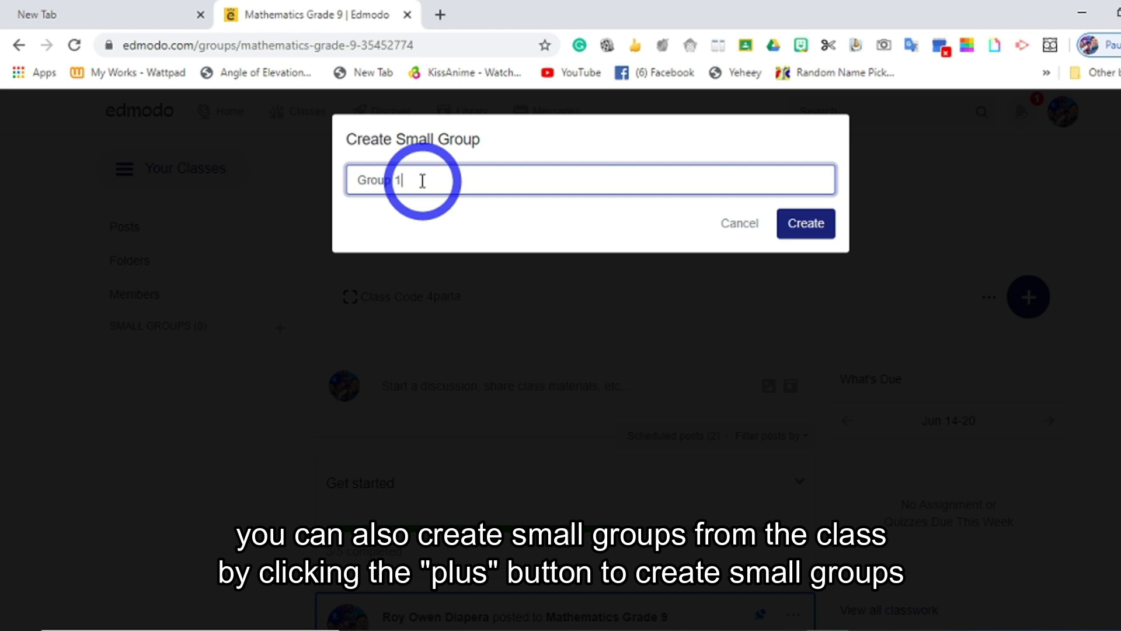
left_click(804, 222)
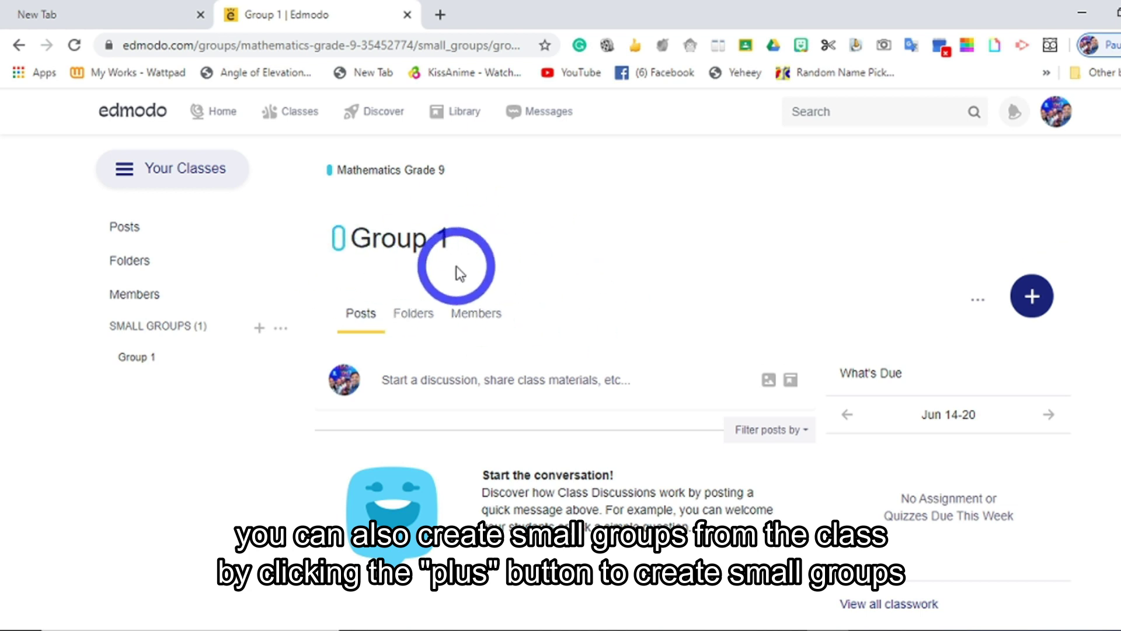
- Add another small group named "Group 2" to the Mathematics Grade 9 class
left_click(259, 328)
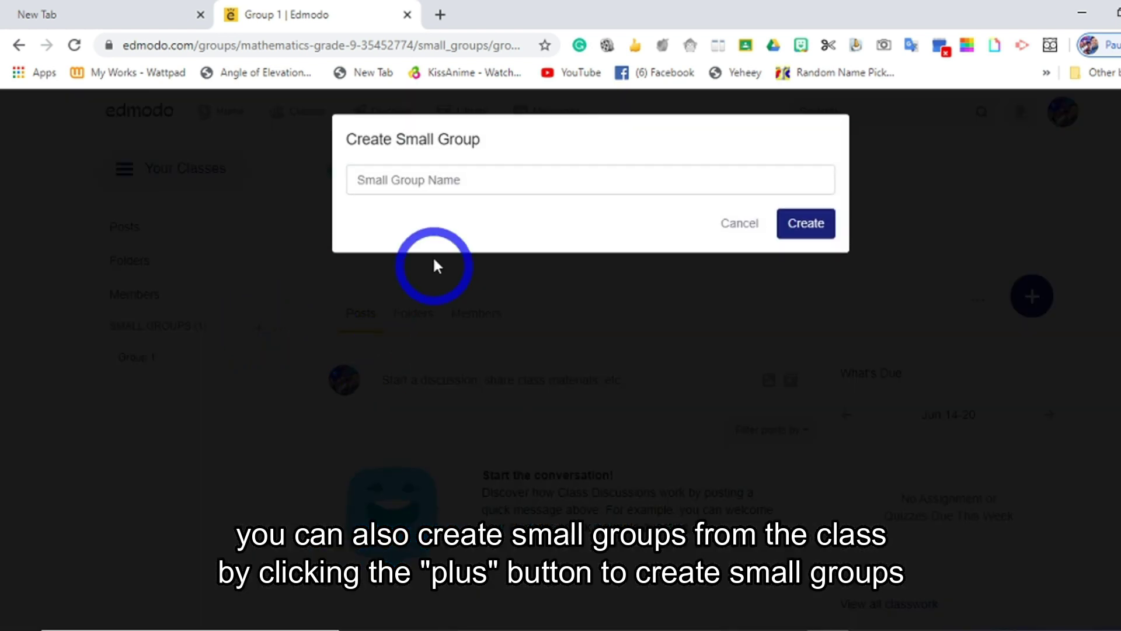
left_click(433, 184)
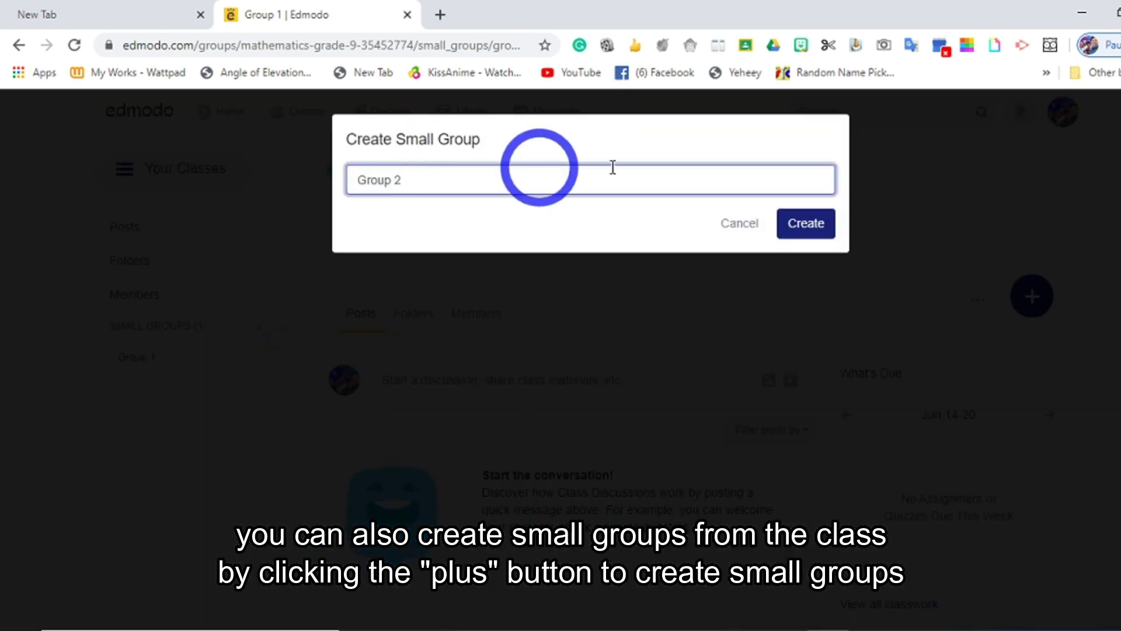
left_click(815, 227)
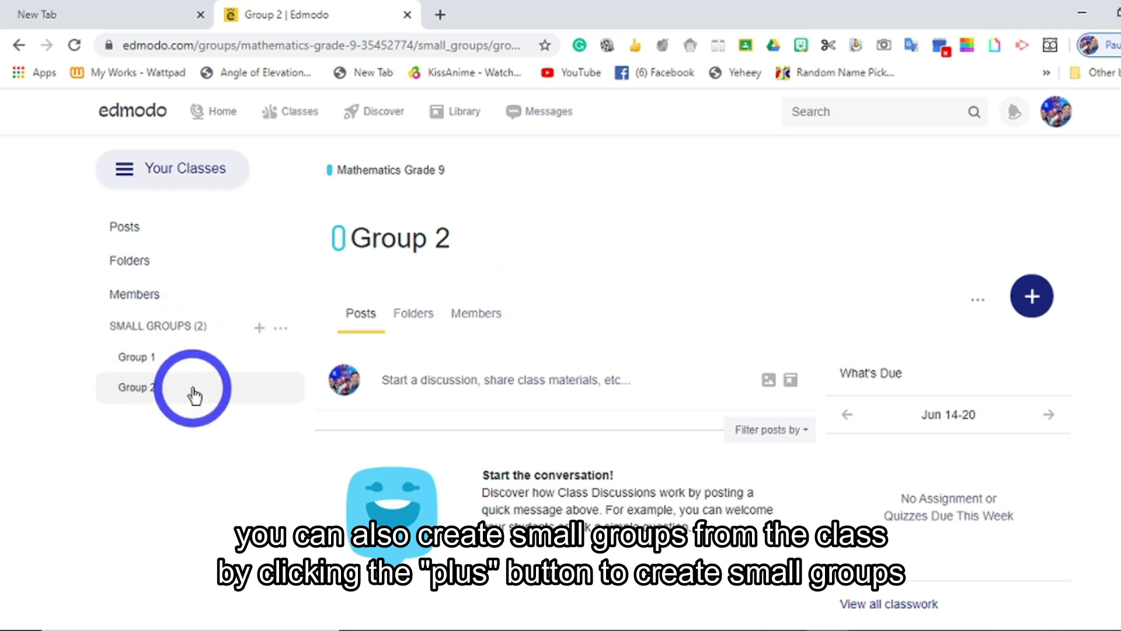
- Start a new assignment from the Mathematics Grade 9 class page, titled "Finding the roots of quadratic equations"
left_click(223, 234)
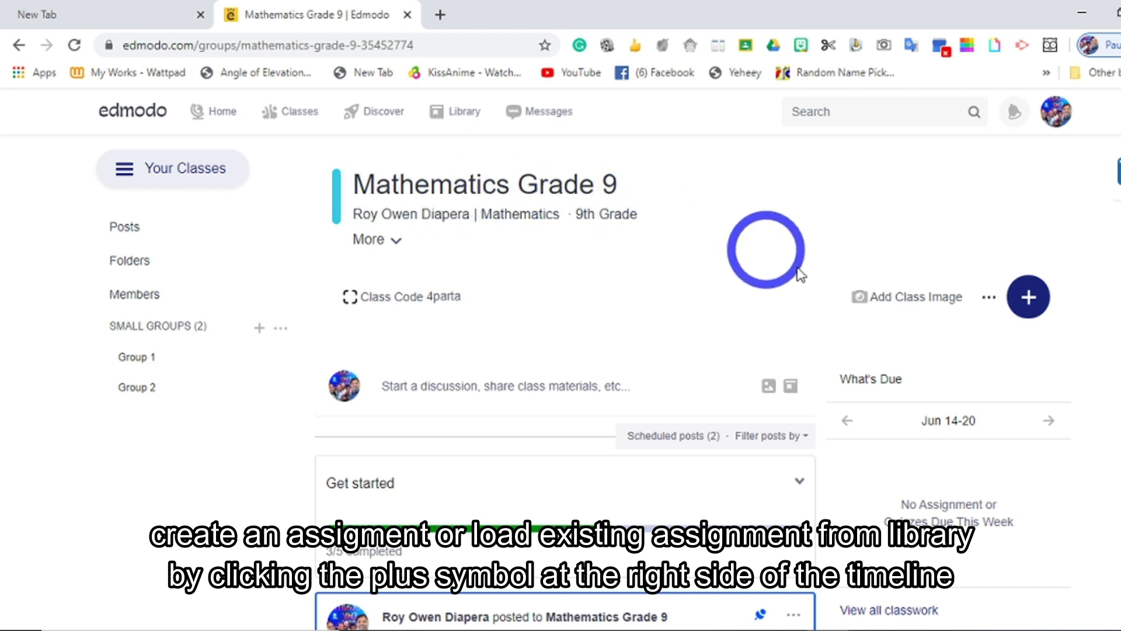
left_click(1029, 303)
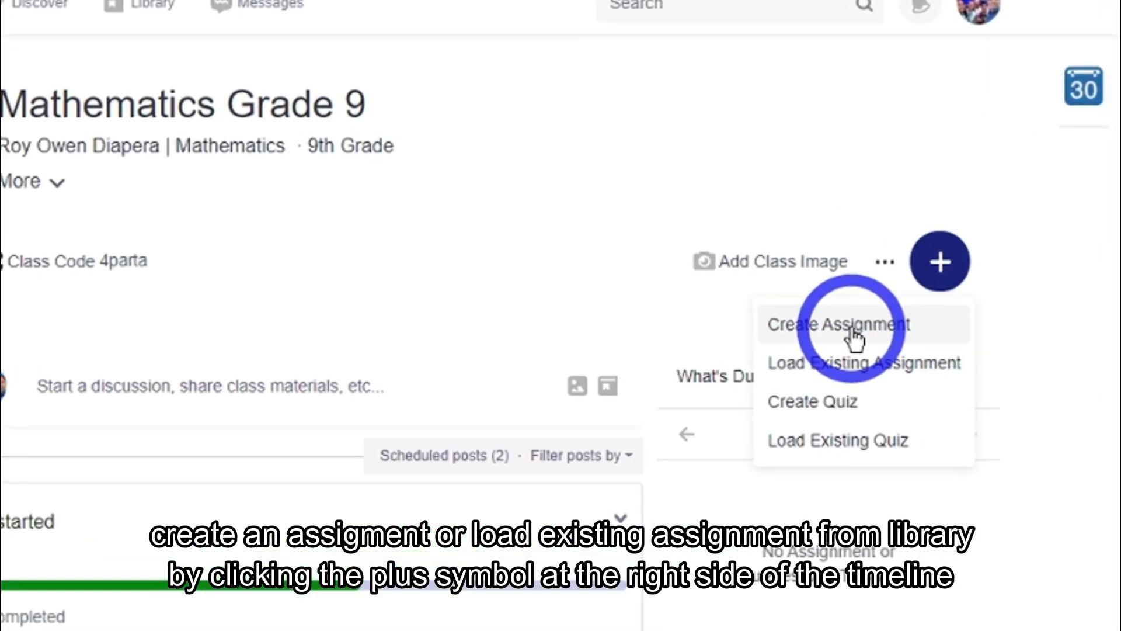
left_click(852, 330)
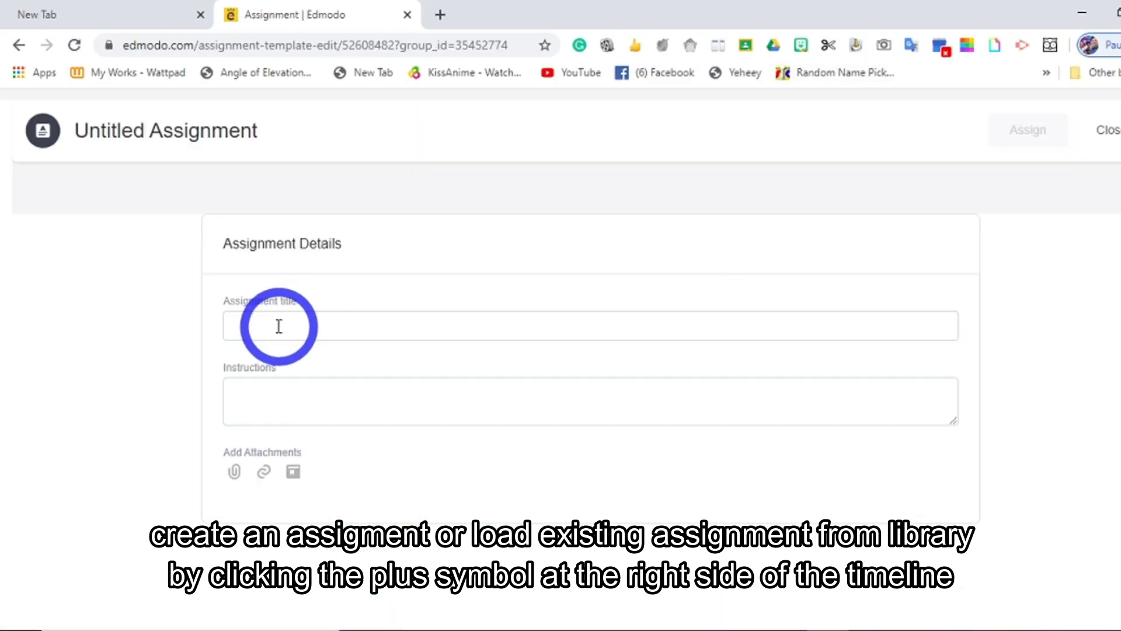
left_click(350, 325)
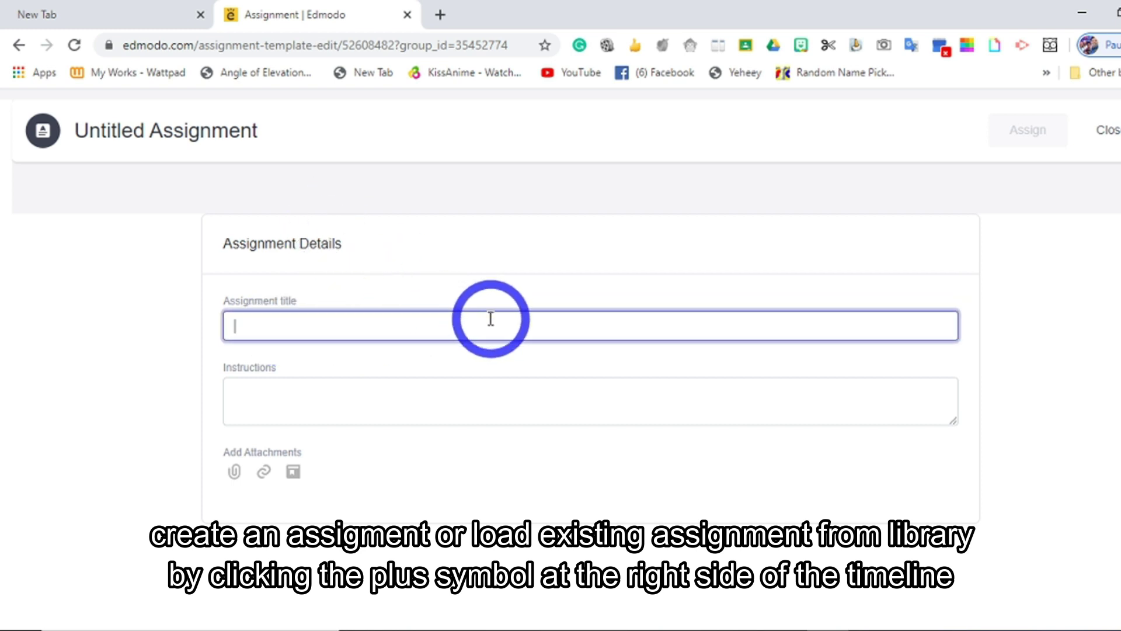
type("Finding the roots of quadratic e")
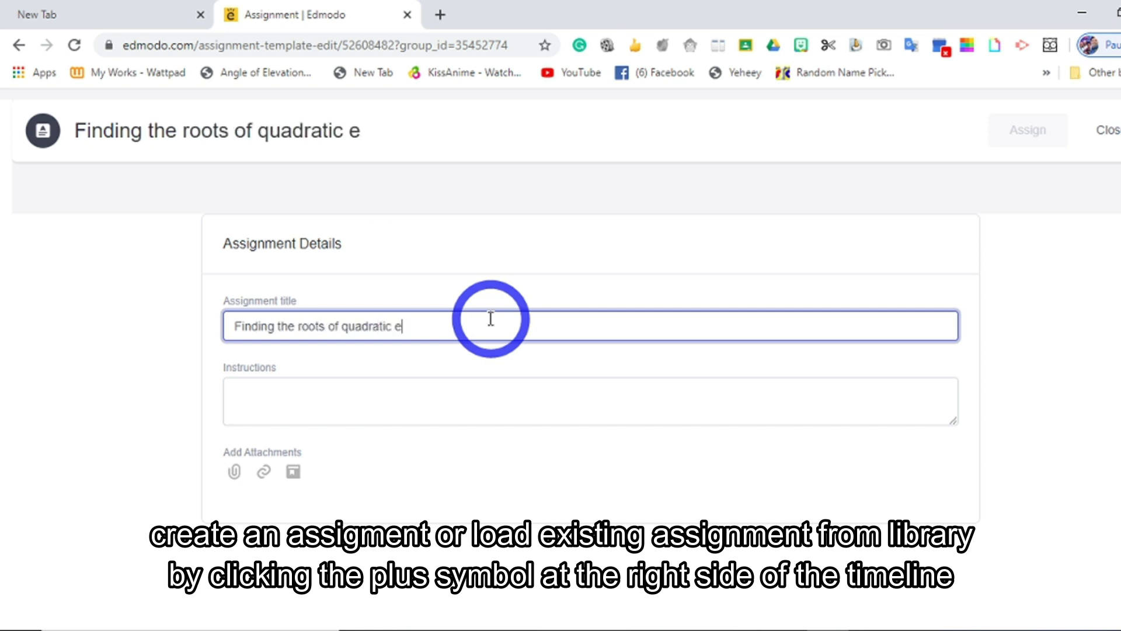
type("quations")
- Enter the instructions "Answer the pdf file, and submit it back to me with answers." and attach the worksheets2 (extracting the roots) PDF
left_click(356, 397)
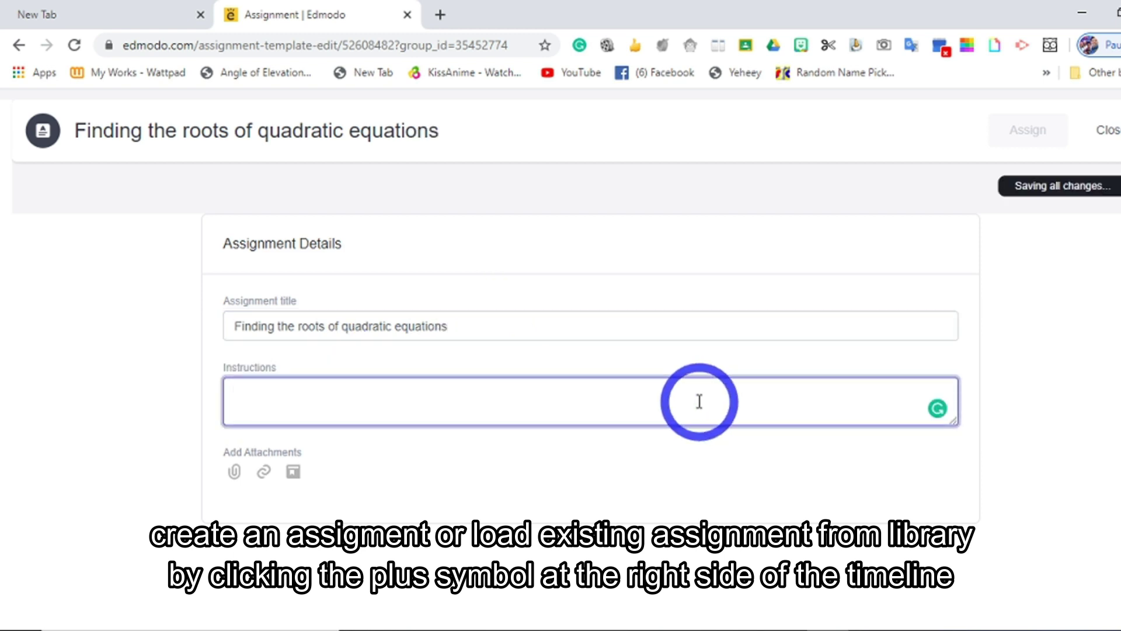
type("Answer the pdf file, and submit it back to me with answers.")
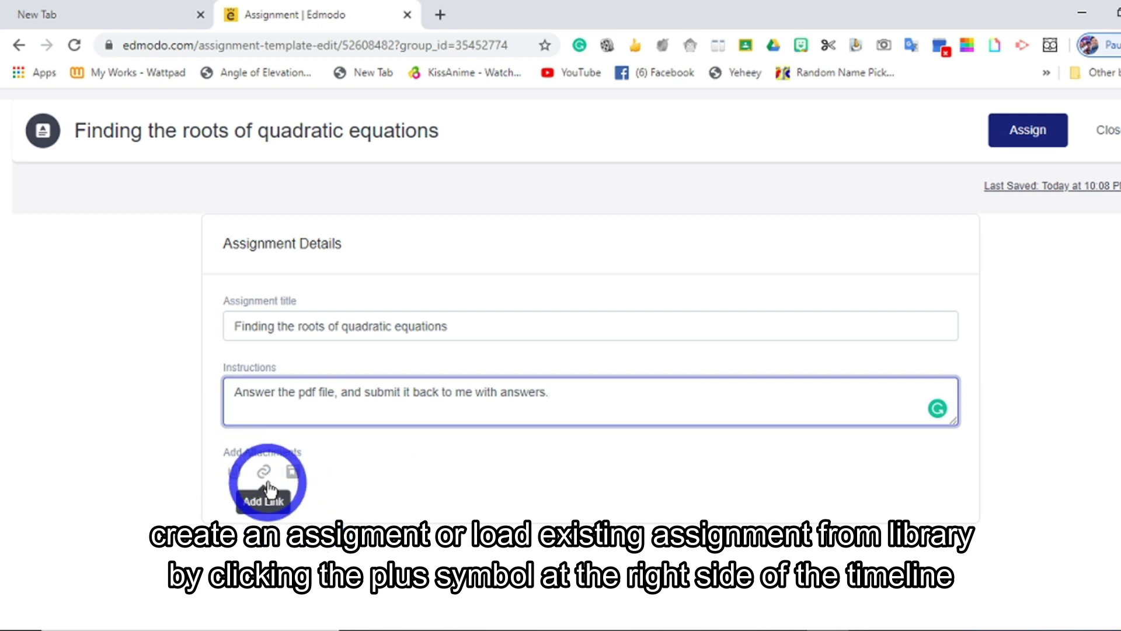
left_click(235, 473)
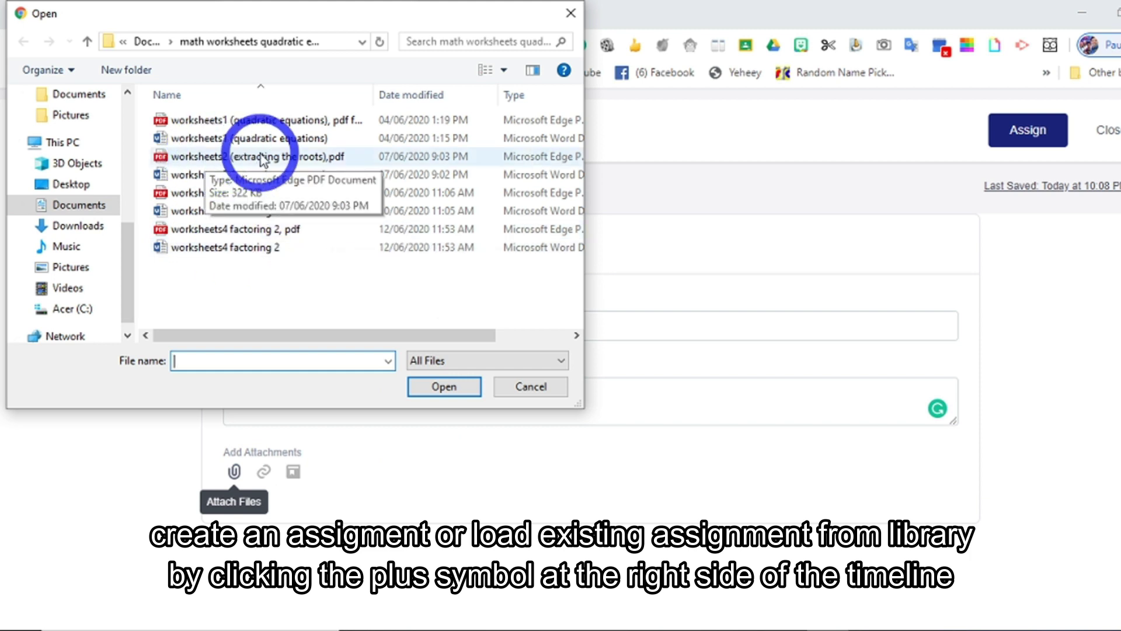
left_click(216, 156)
left_click(478, 395)
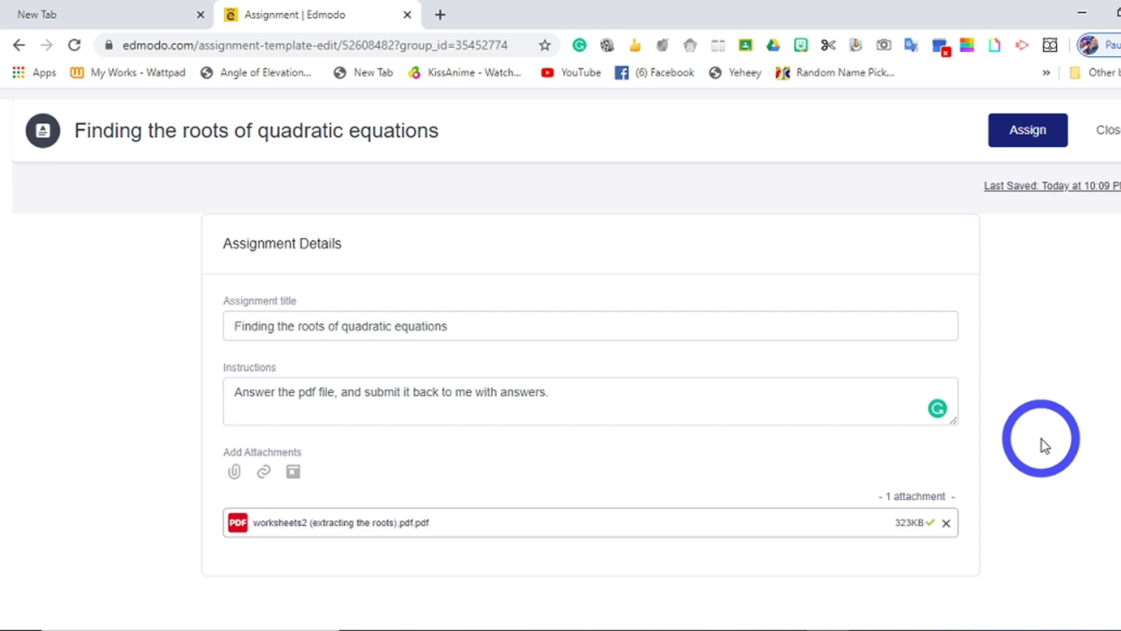
- Set the assignment's due date to 06/18/2020 at 5:00 PM, and try locking it after the due date before turning that option off
left_click(1026, 130)
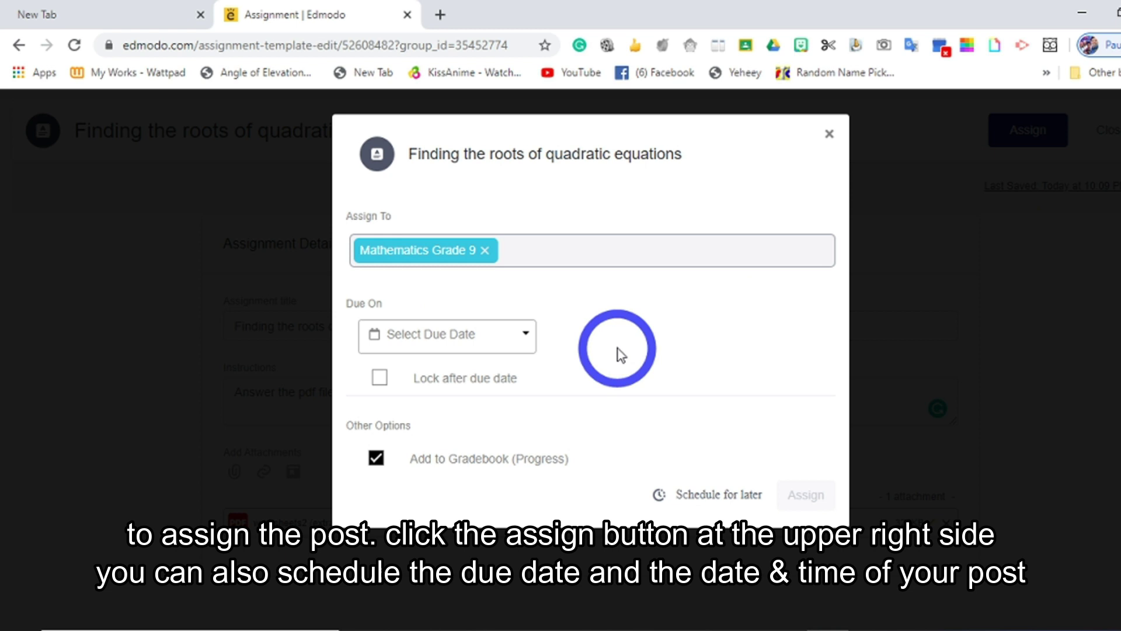
left_click(531, 339)
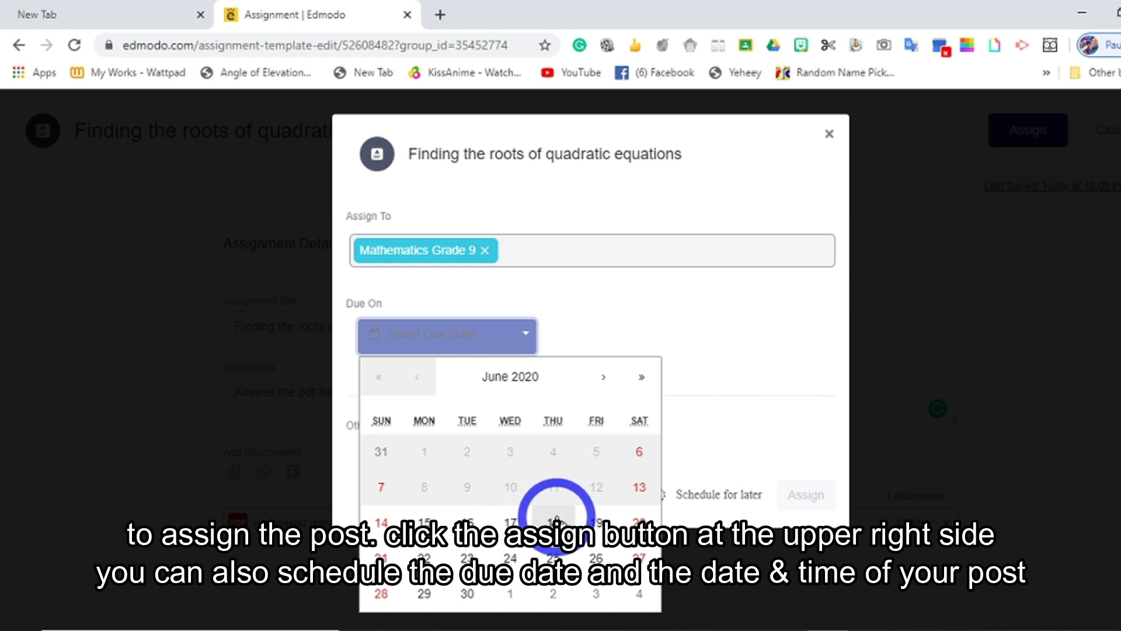
left_click(554, 517)
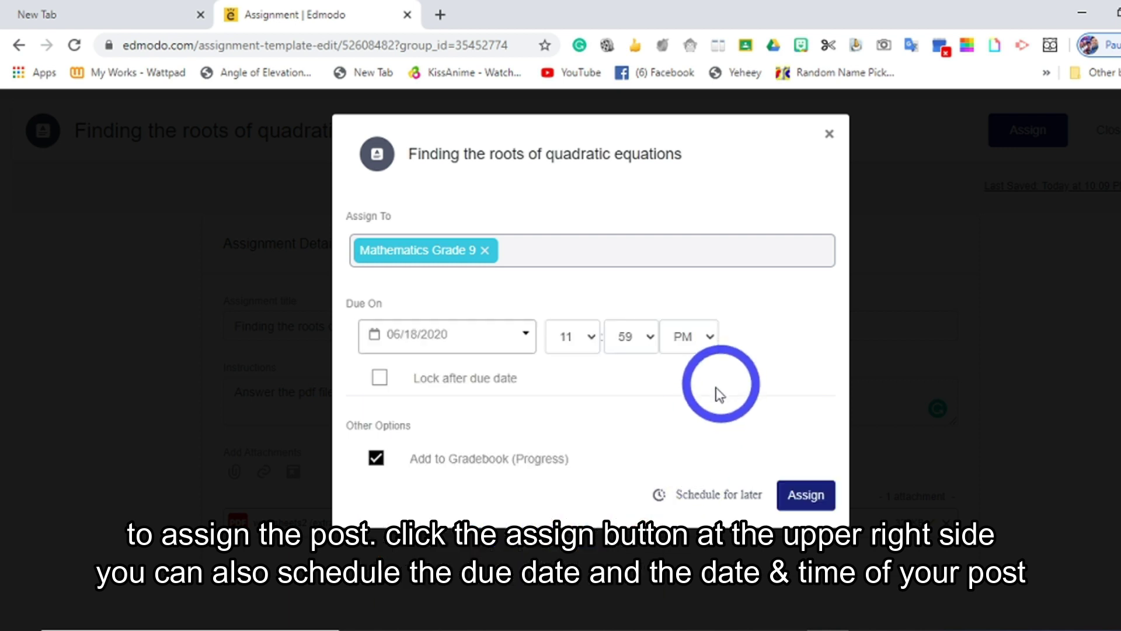
left_click(591, 339)
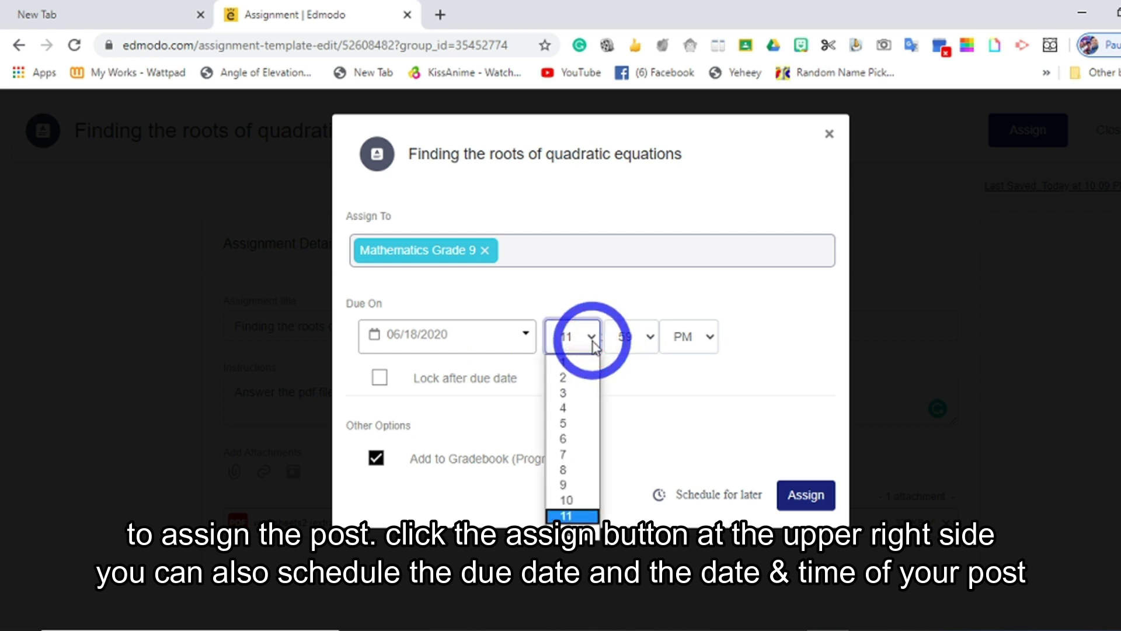
left_click(576, 430)
left_click(650, 339)
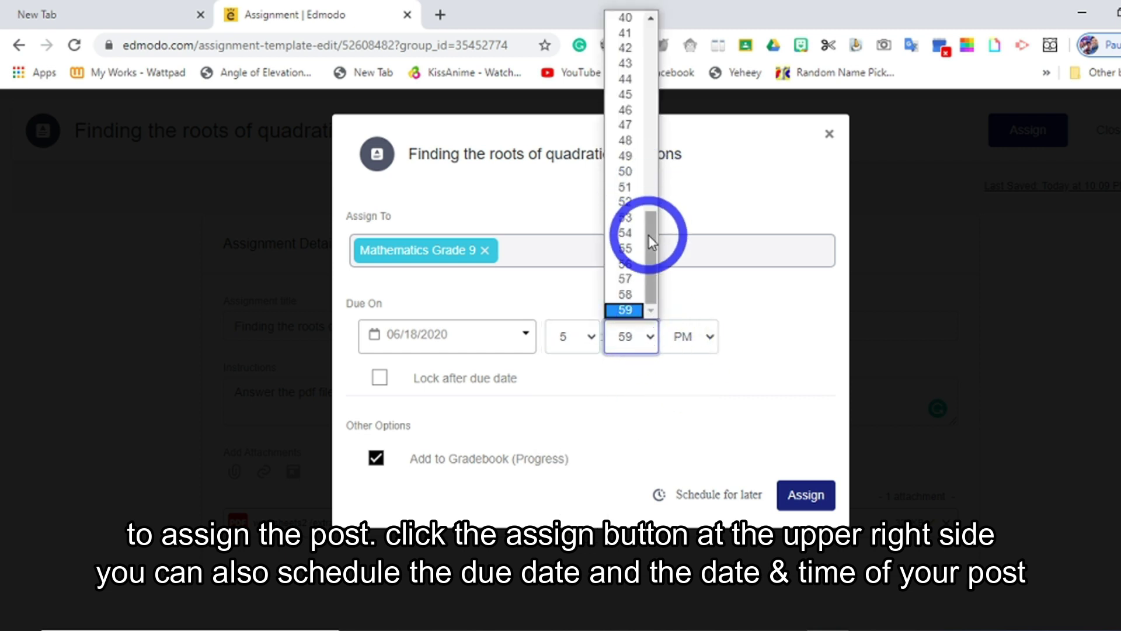
left_click_drag(656, 250, 657, 61)
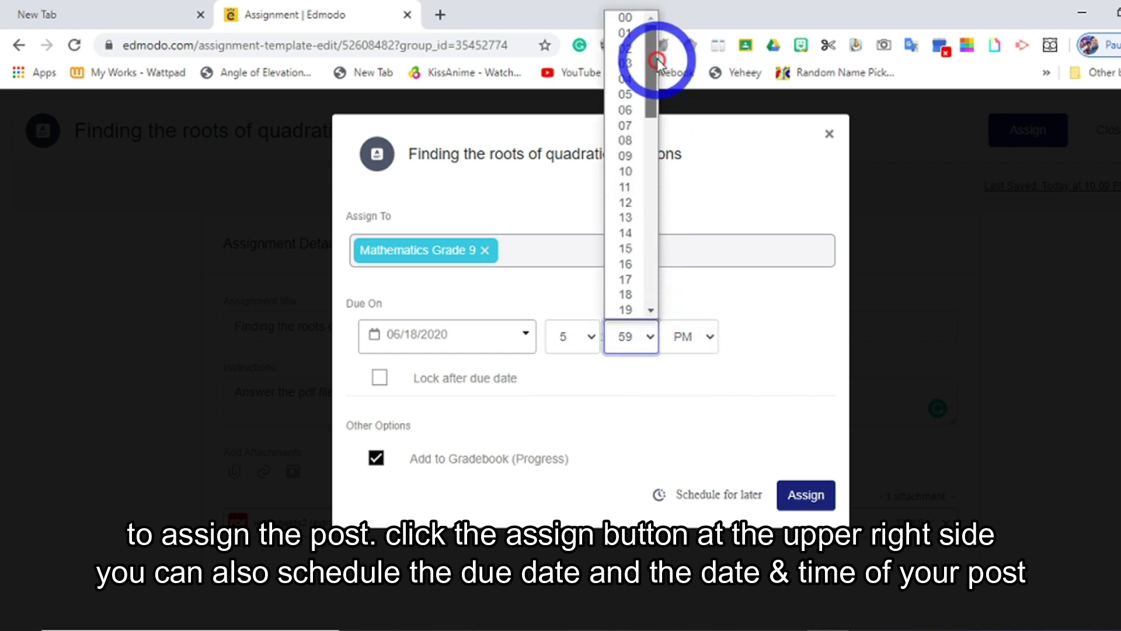
left_click(625, 19)
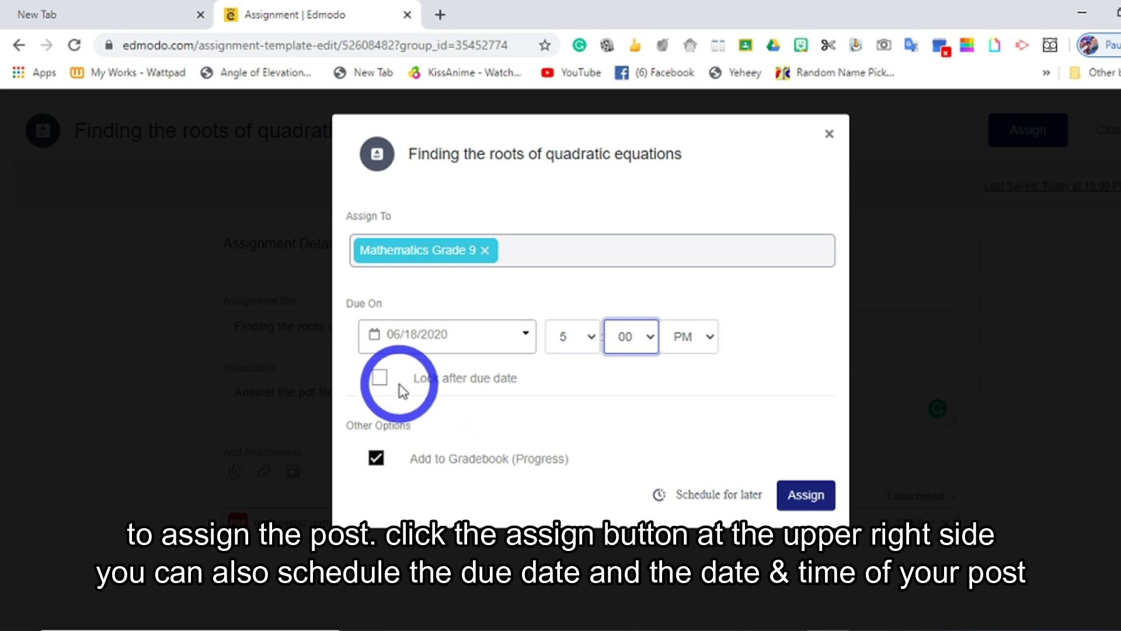
left_click(379, 378)
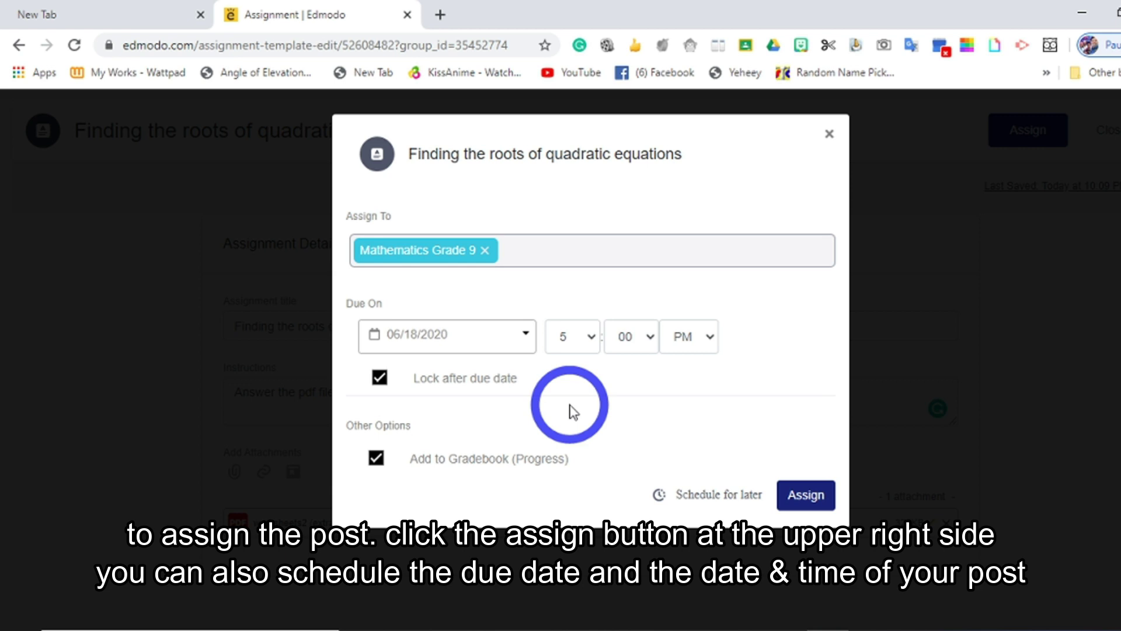
left_click(380, 381)
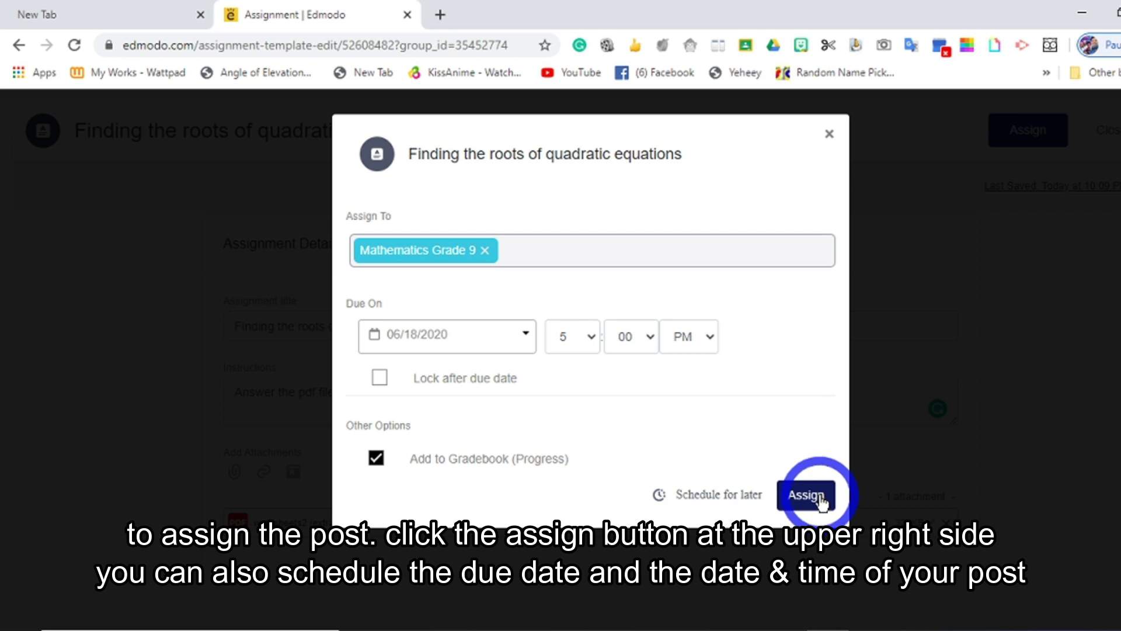
- Schedule the assignment's delivery for 06/16/2020 at 7:30 AM and assign it to Mathematics Grade 9
left_click(720, 494)
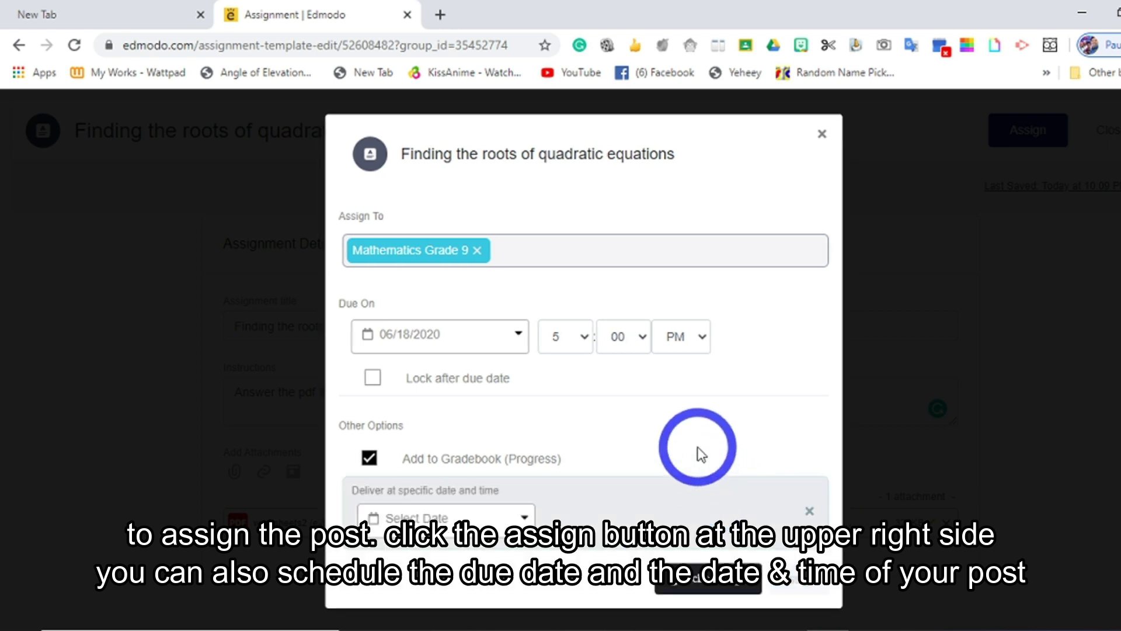
left_click(523, 518)
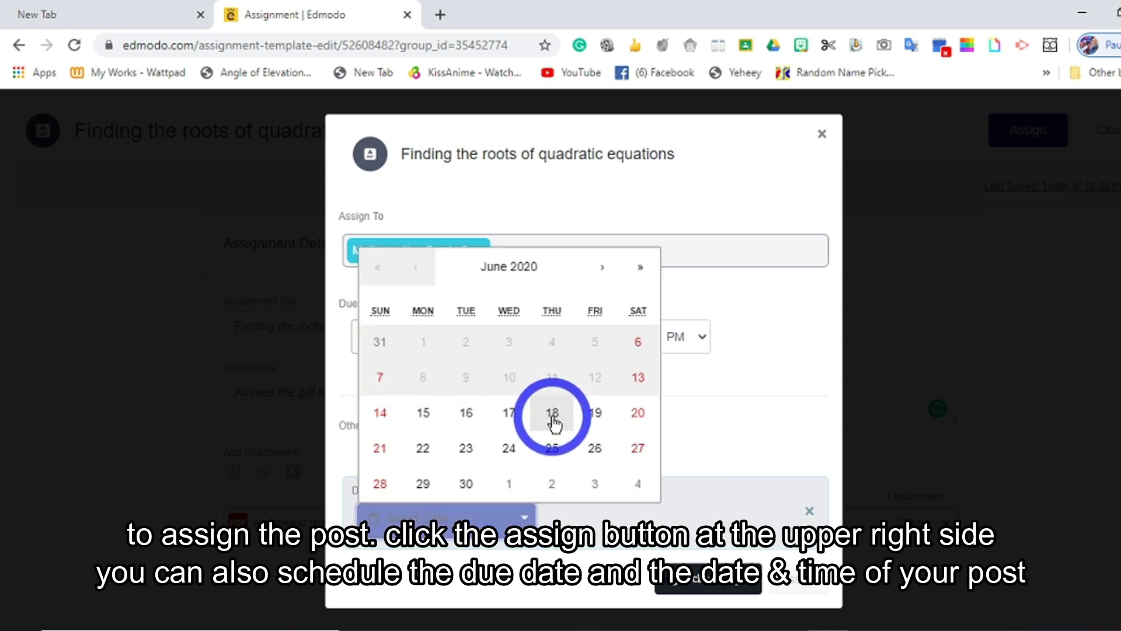
left_click(466, 413)
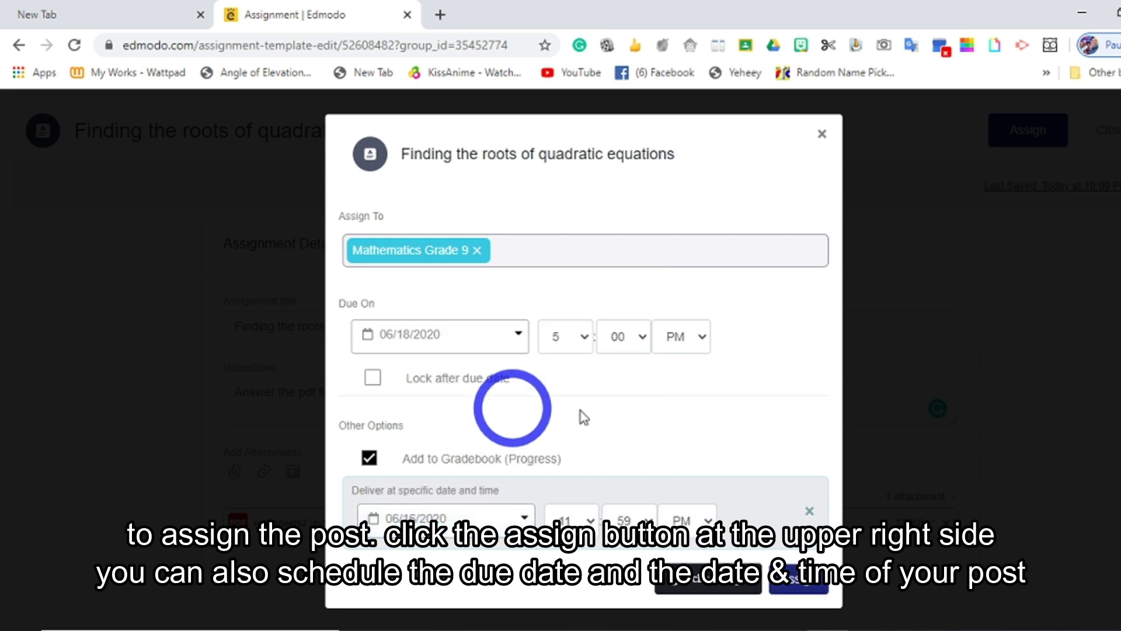
left_click(587, 520)
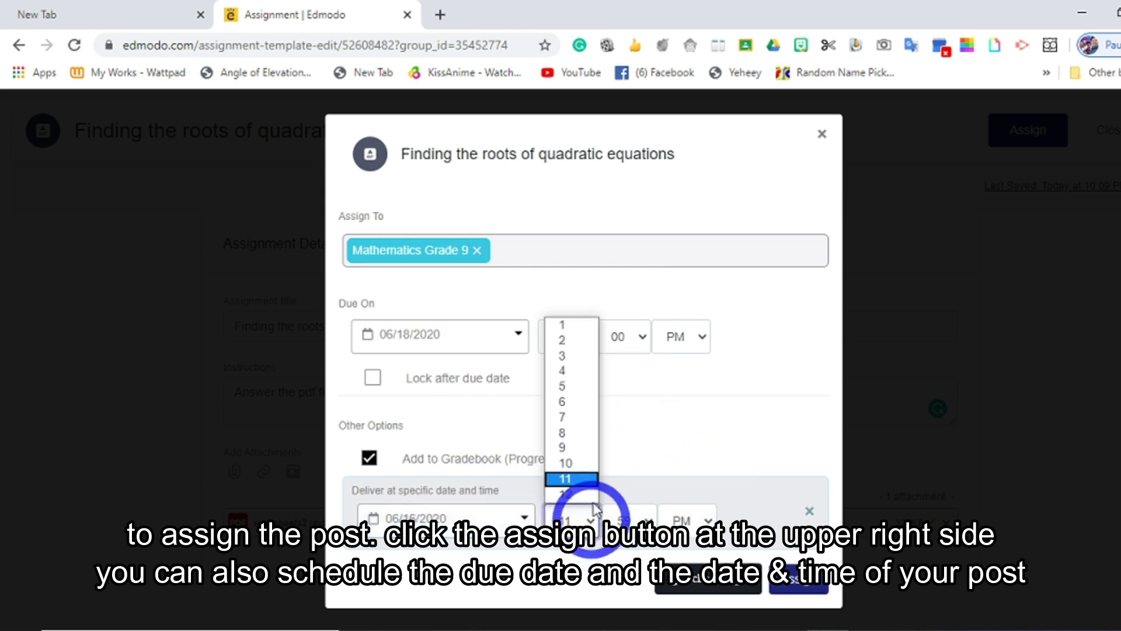
left_click(571, 416)
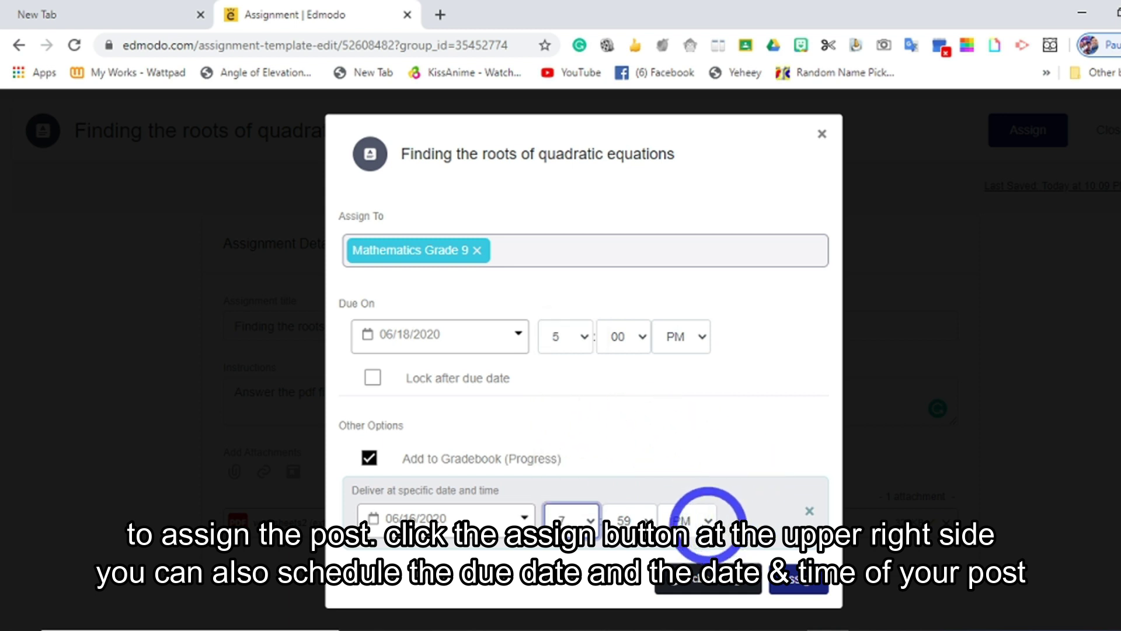
left_click(633, 518)
scroll(628, 350, "up", 5)
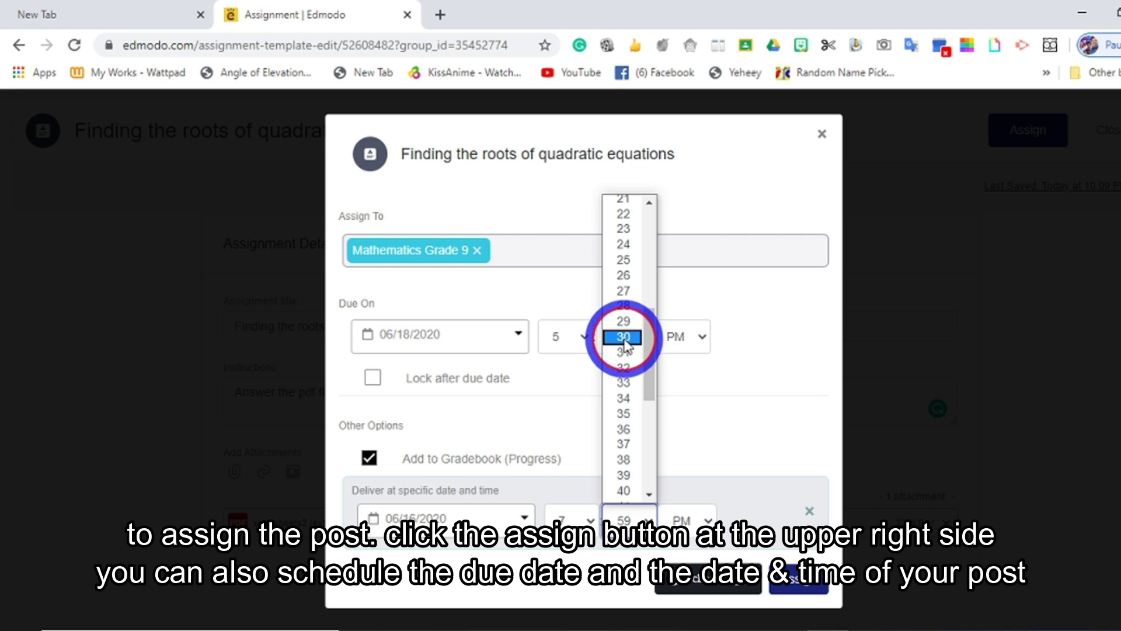
left_click(623, 336)
left_click(686, 519)
left_click(679, 548)
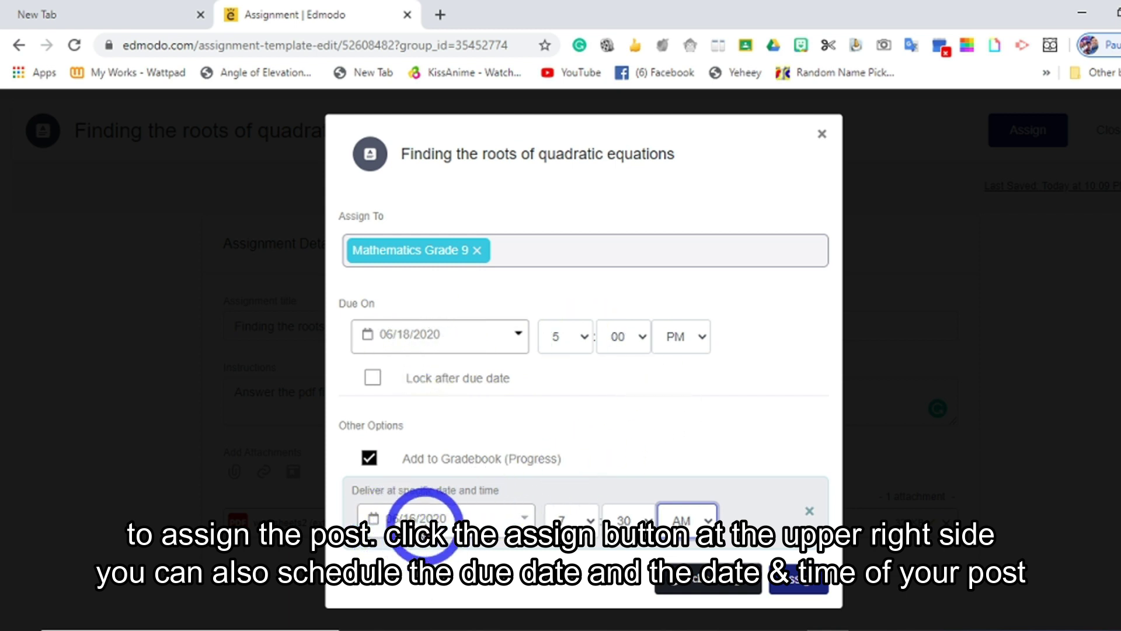
left_click(797, 585)
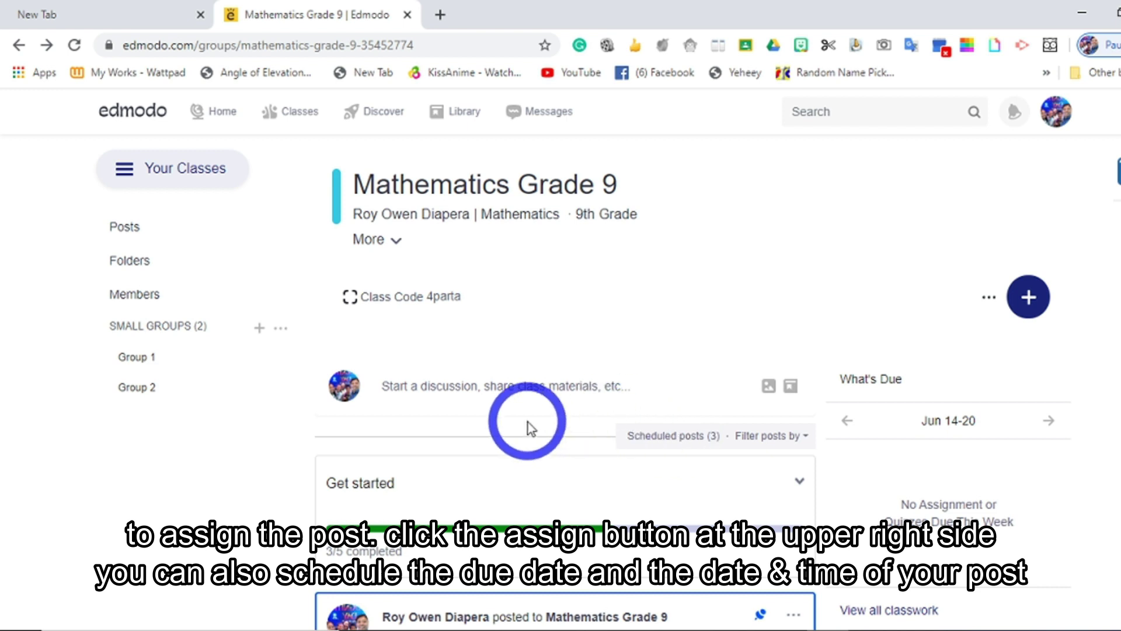
scroll(531, 408, "down", 2)
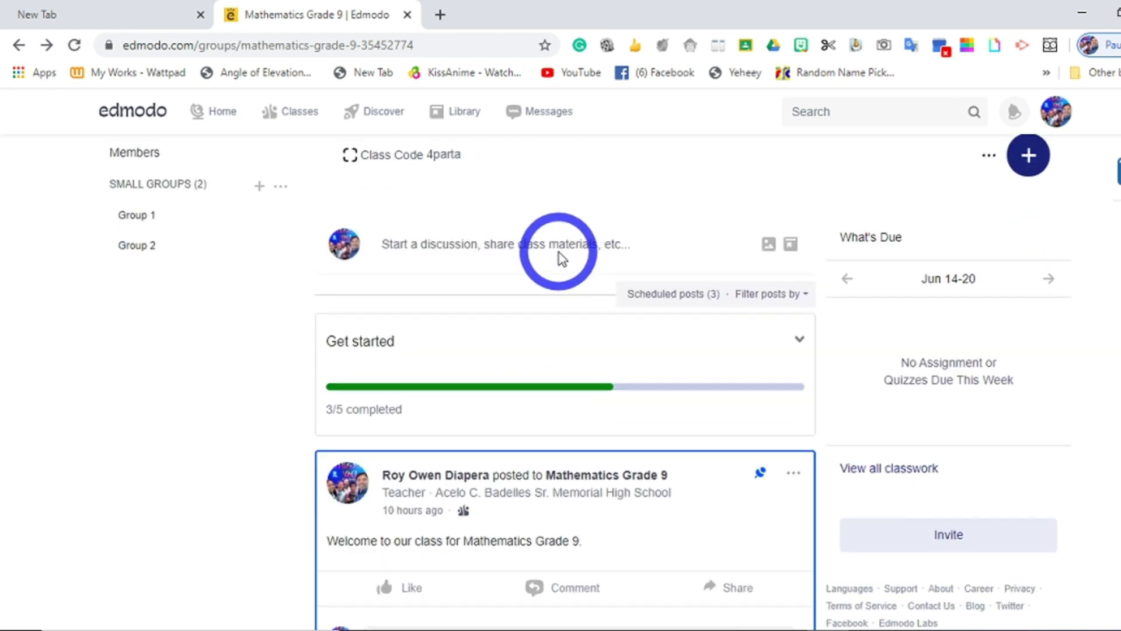
scroll(558, 257, "up", 2)
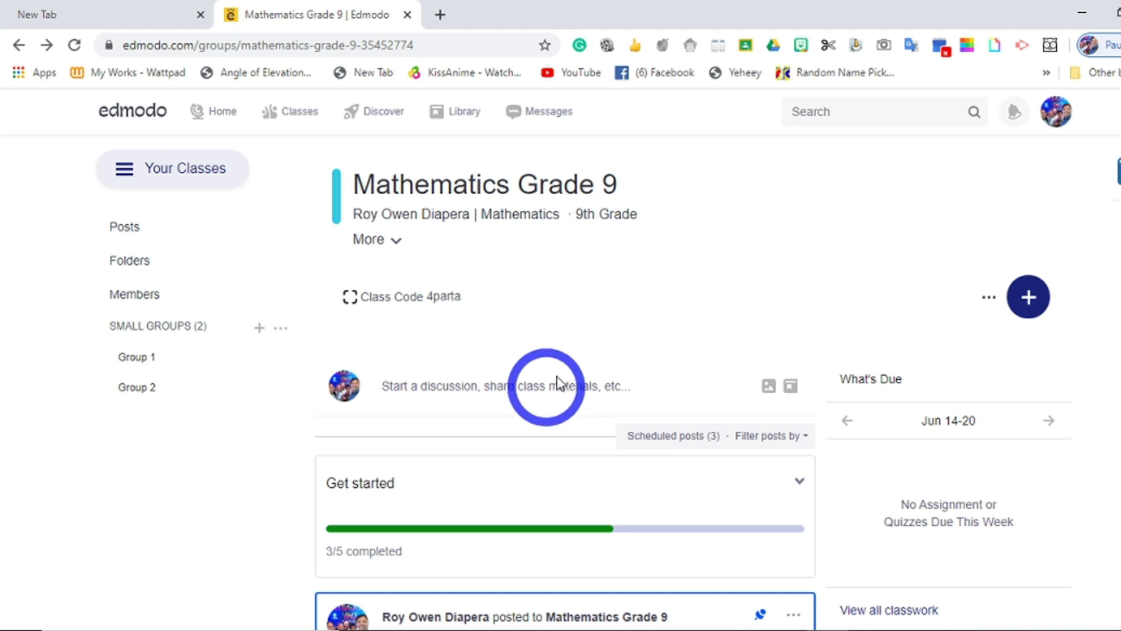
- Load a copy of the existing assignment "Practice Worksheets for finding the roots of Quadratic Equations by Extracting the Perfect Square Roots."
left_click(1023, 301)
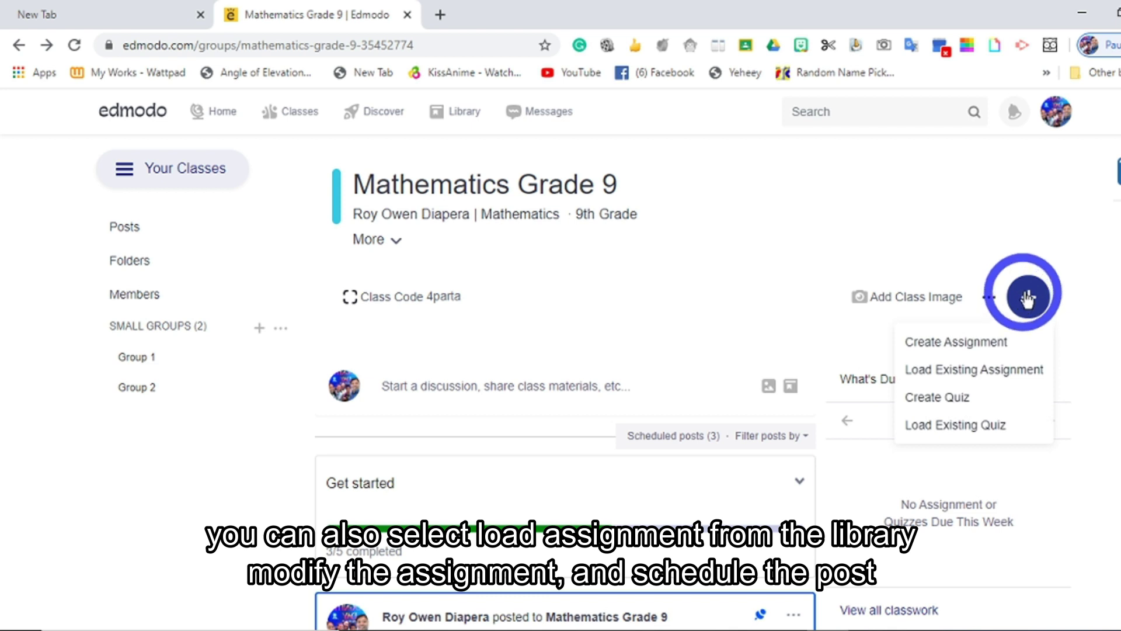
left_click(981, 372)
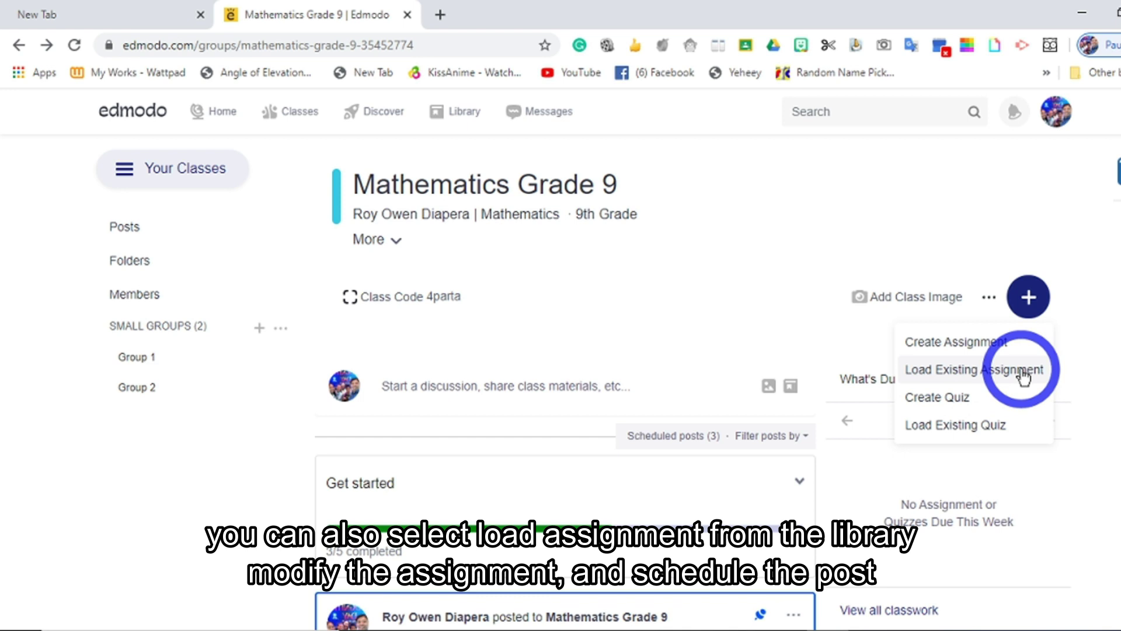
left_click(960, 370)
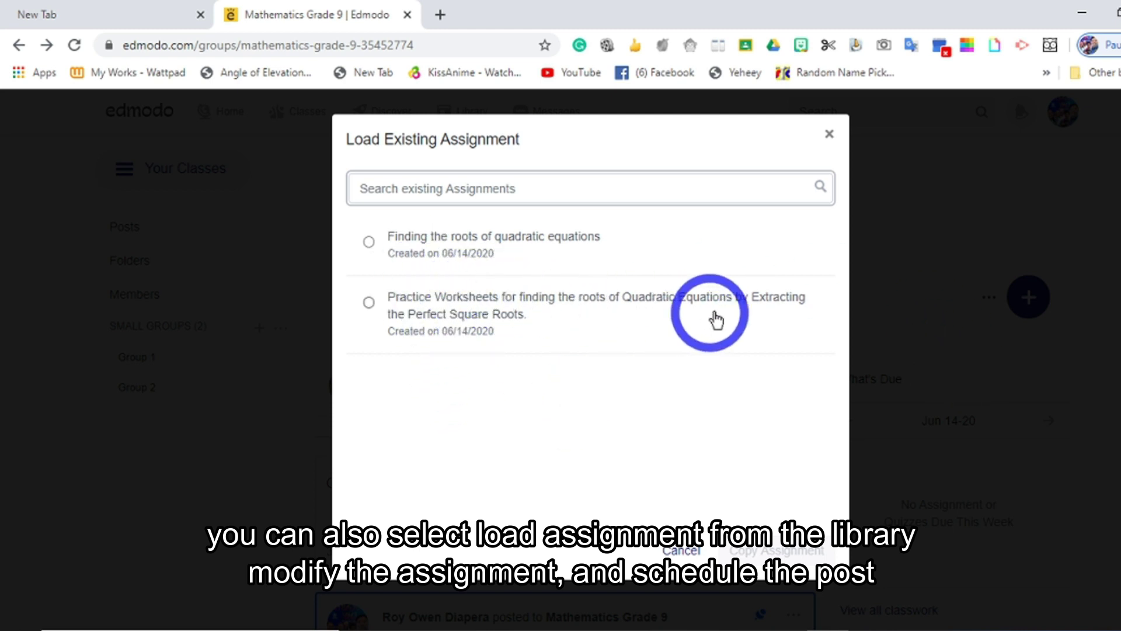
left_click(369, 302)
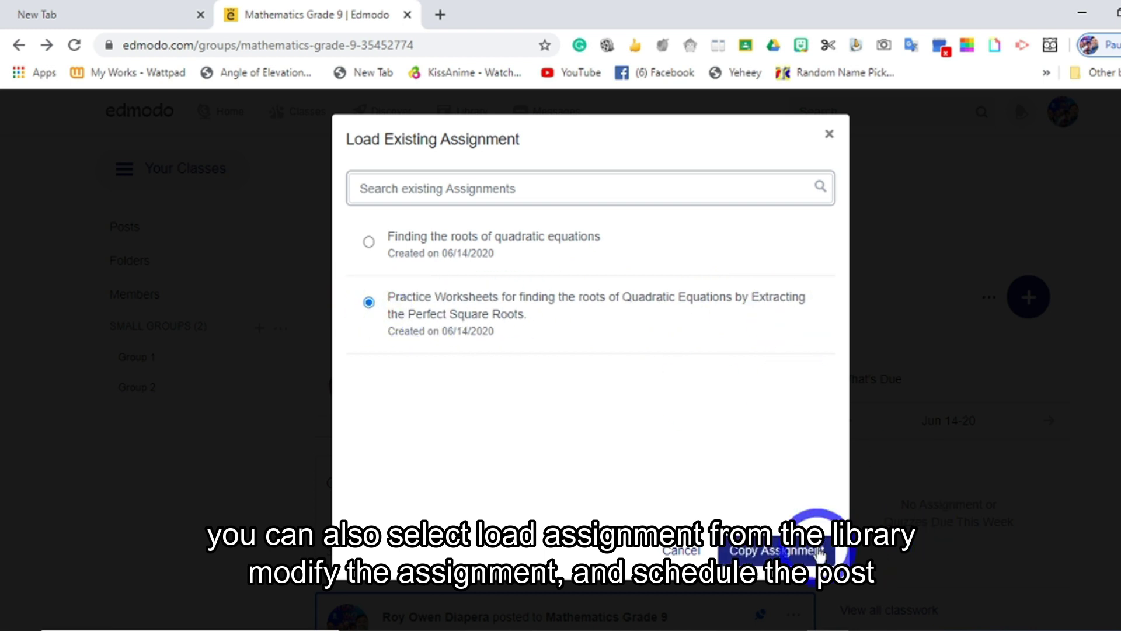
left_click(775, 550)
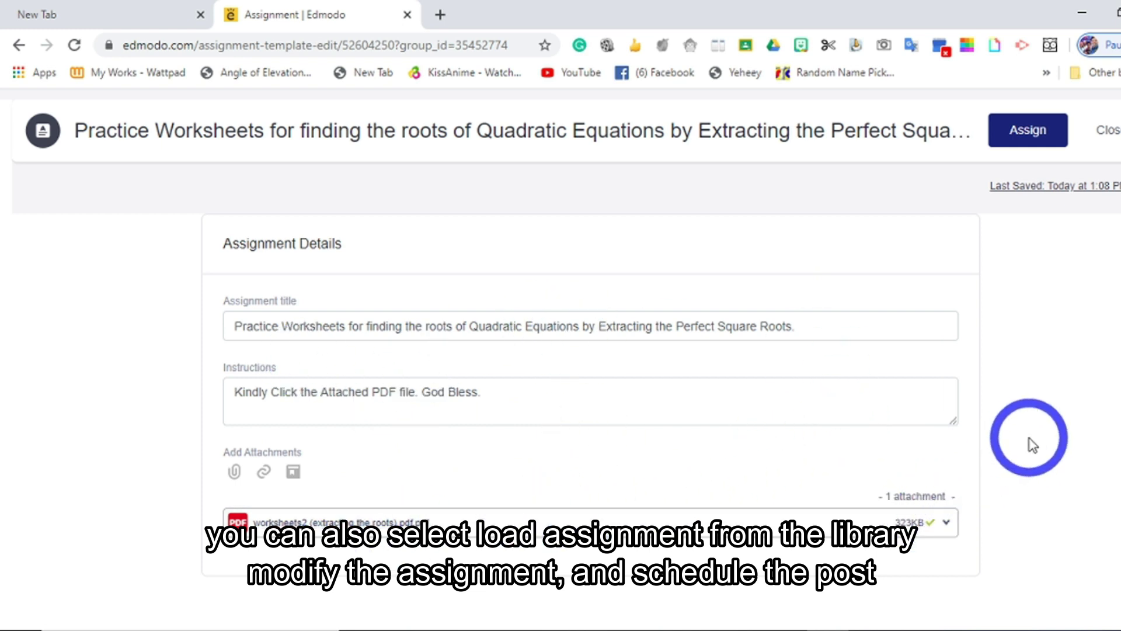
- Begin assigning the copied worksheet to Mathematics Grade 9 with a due date of 06/16/2020
left_click(1029, 132)
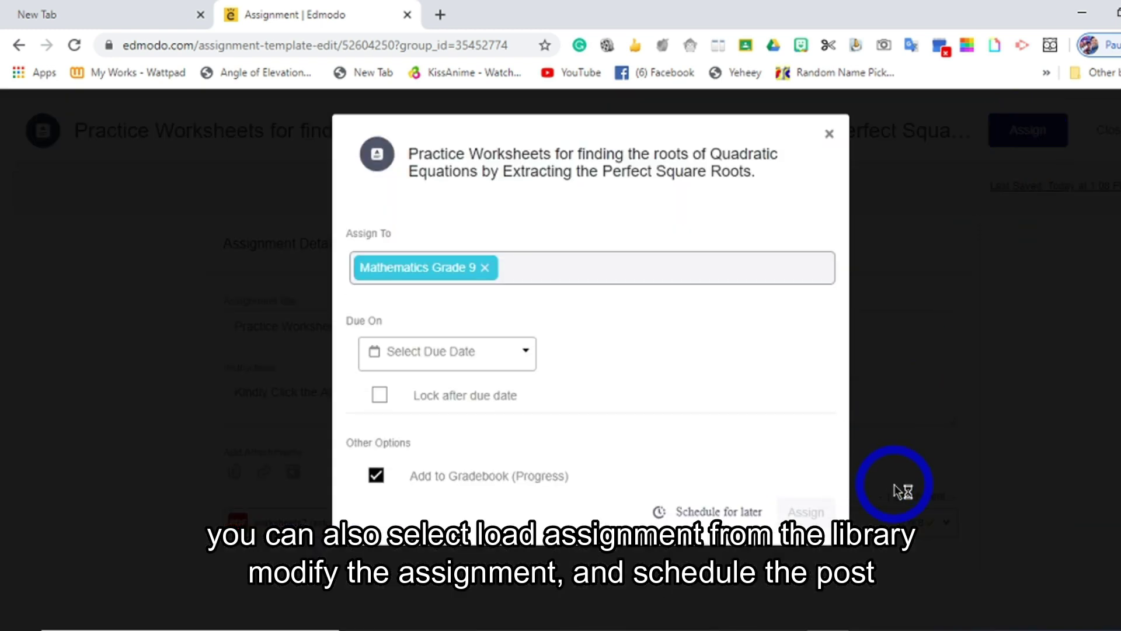
left_click(524, 358)
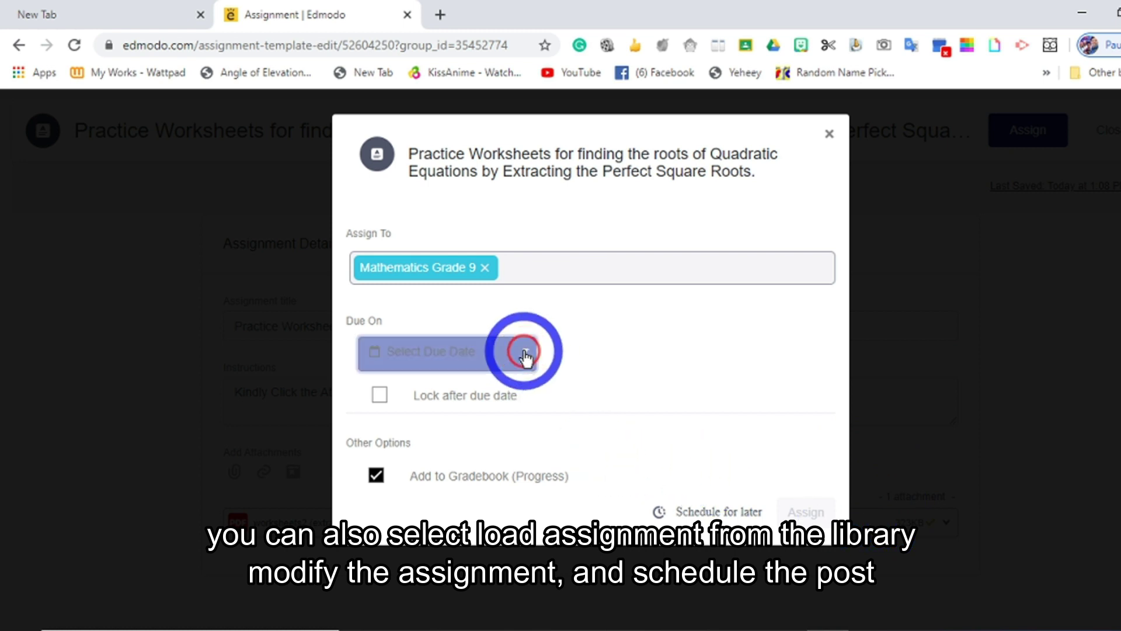
left_click(383, 266)
left_click(504, 334)
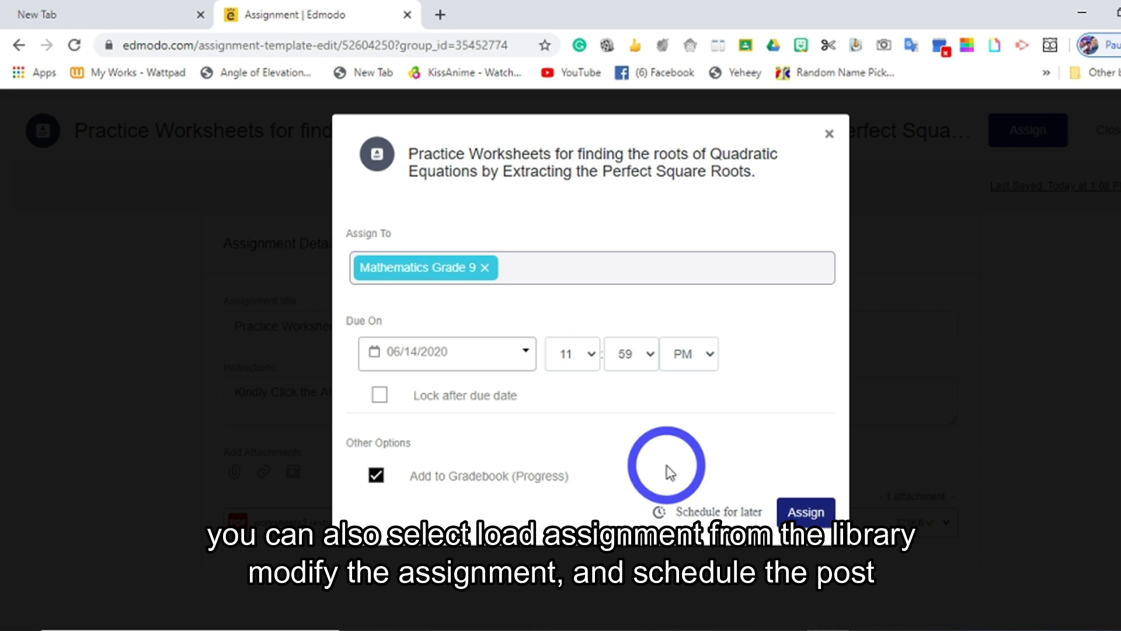
left_click(524, 353)
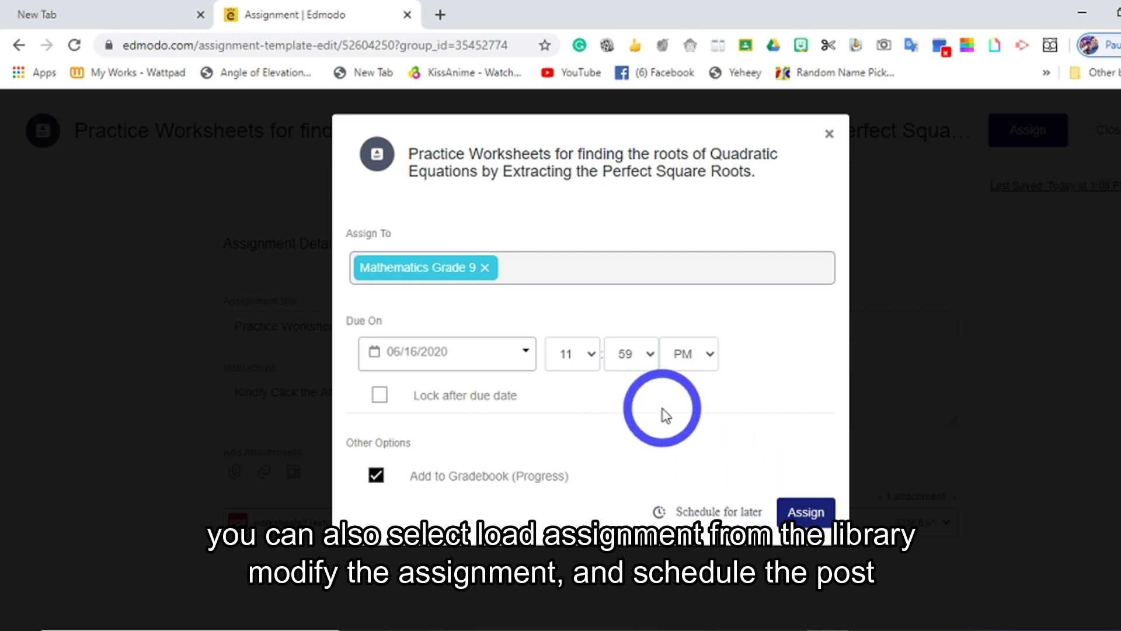
- Set the due time to 5:00 PM, assign the worksheet, and check its post in the class feed
left_click(592, 354)
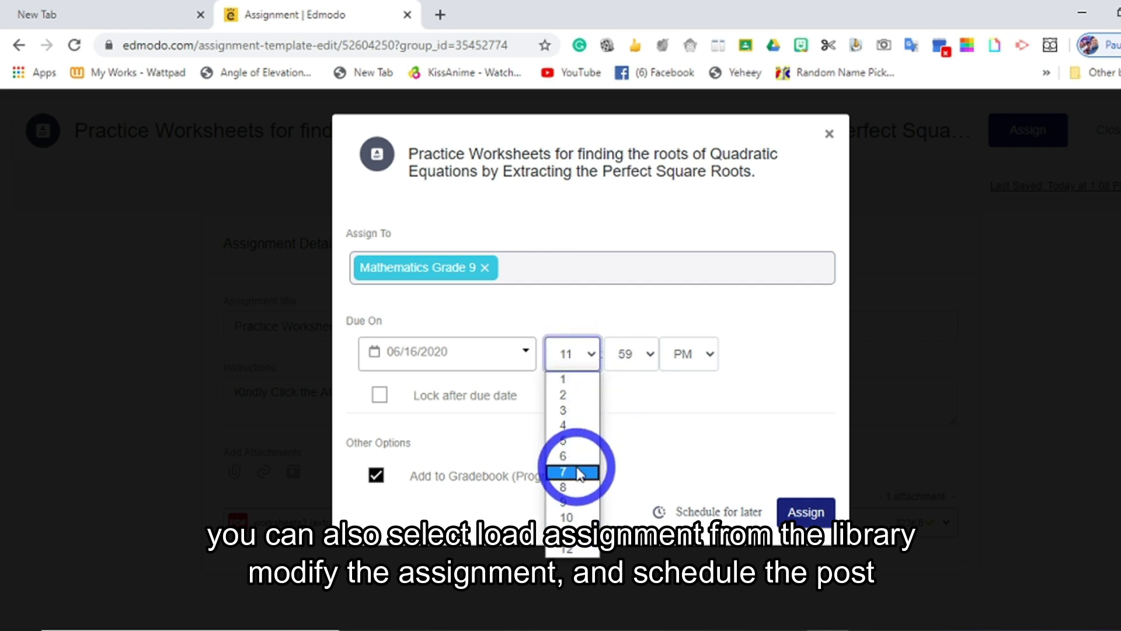
left_click(593, 456)
left_click(589, 353)
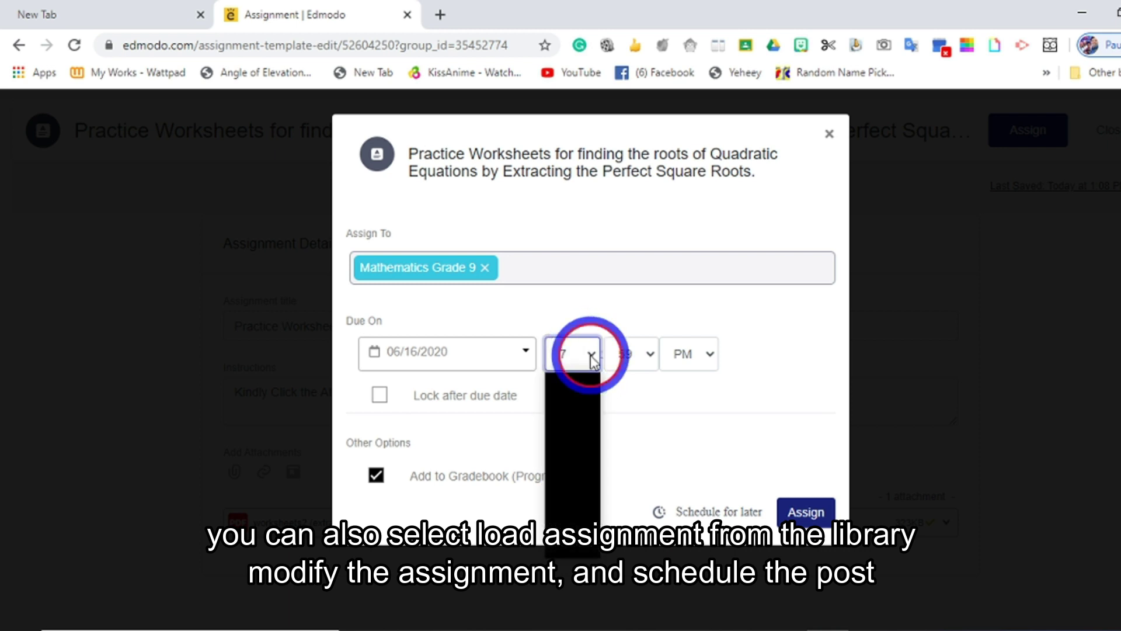
left_click(565, 441)
left_click(648, 356)
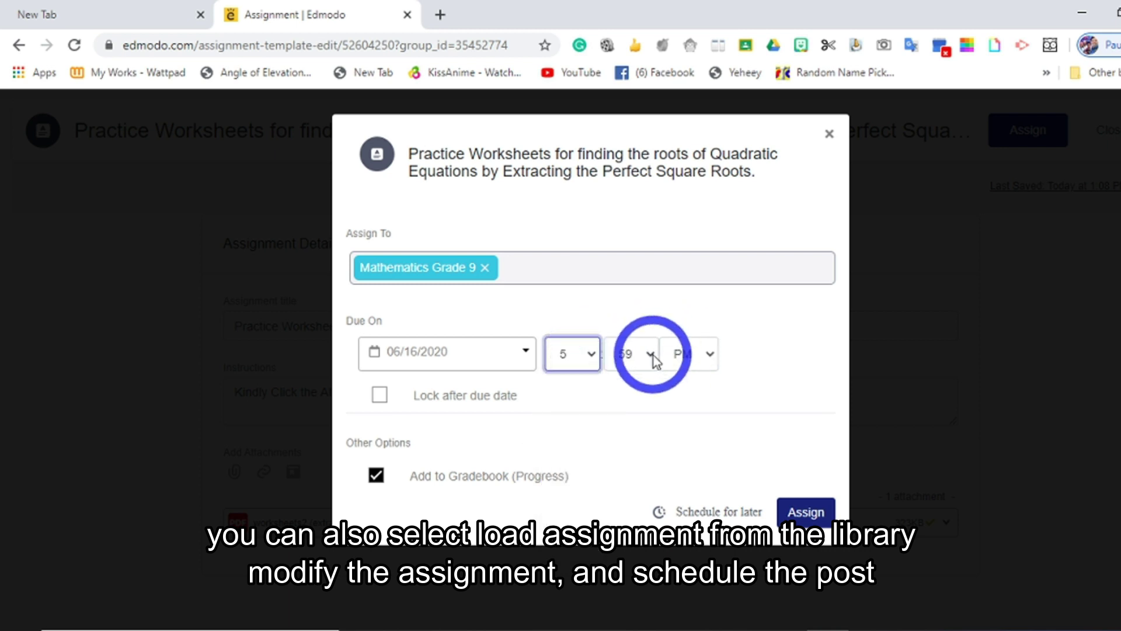
left_click_drag(658, 290, 646, 50)
left_click(623, 34)
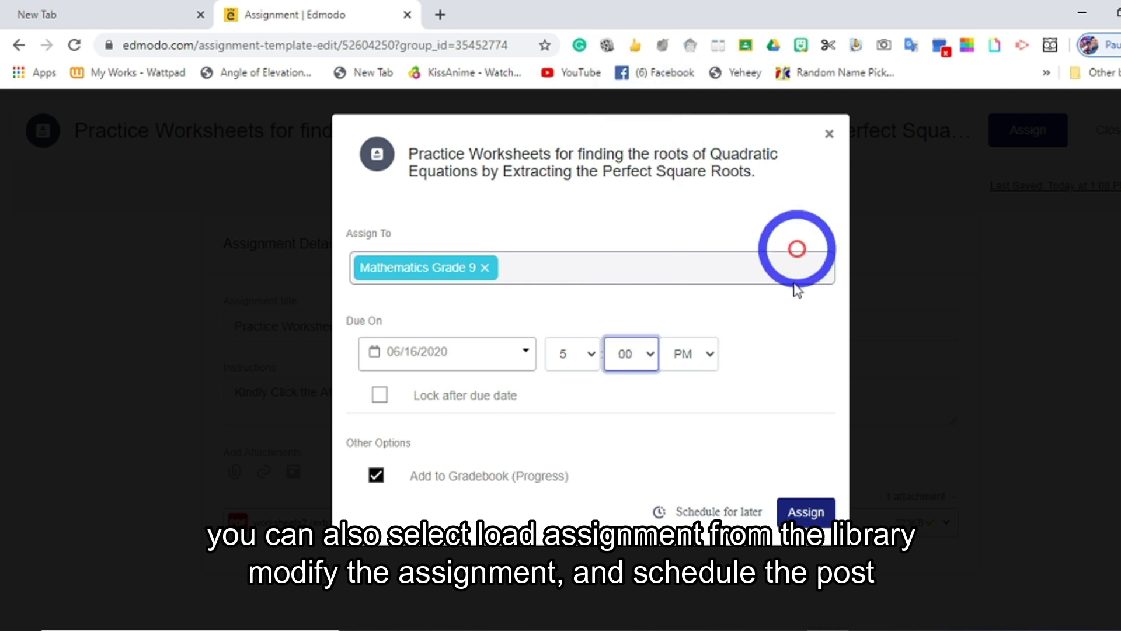
left_click(807, 517)
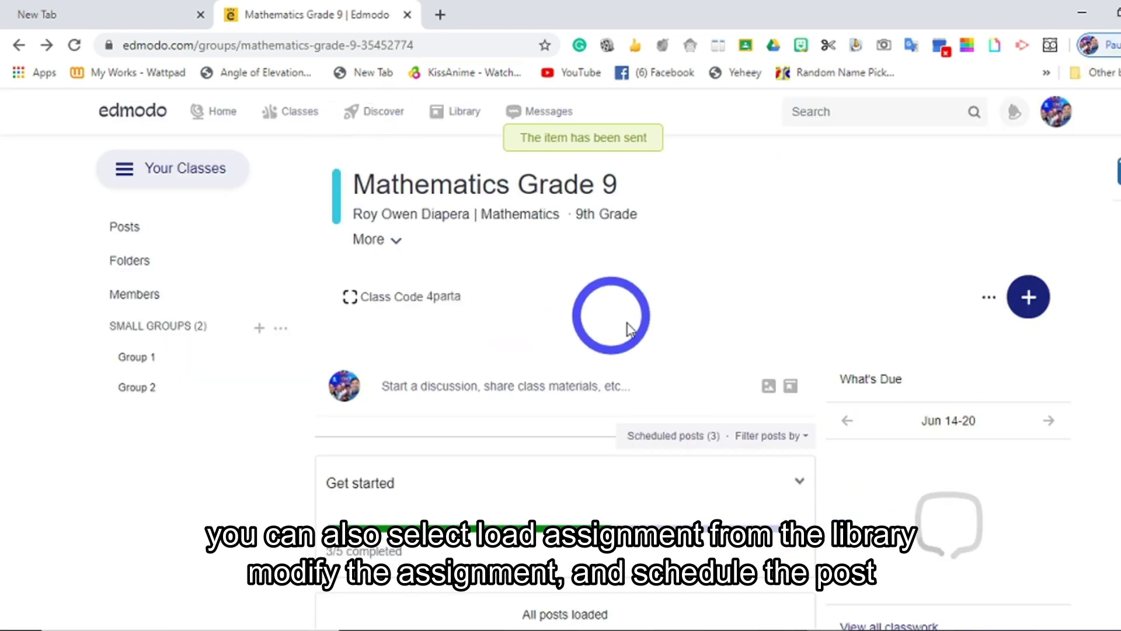
scroll(624, 341, "down", 2)
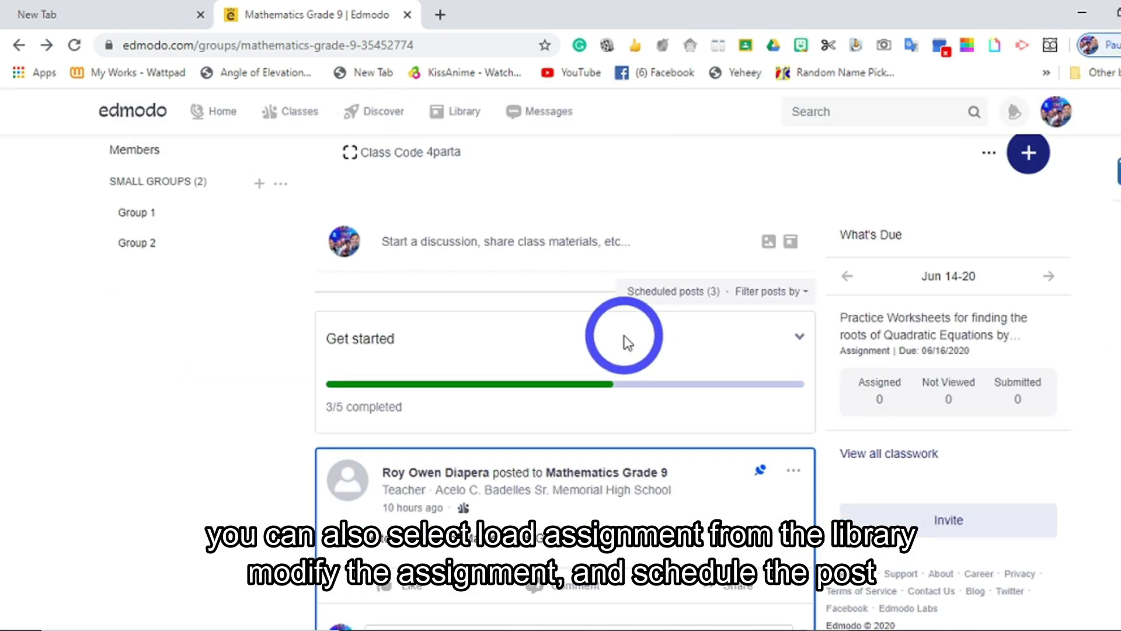
scroll(624, 342, "down", 6)
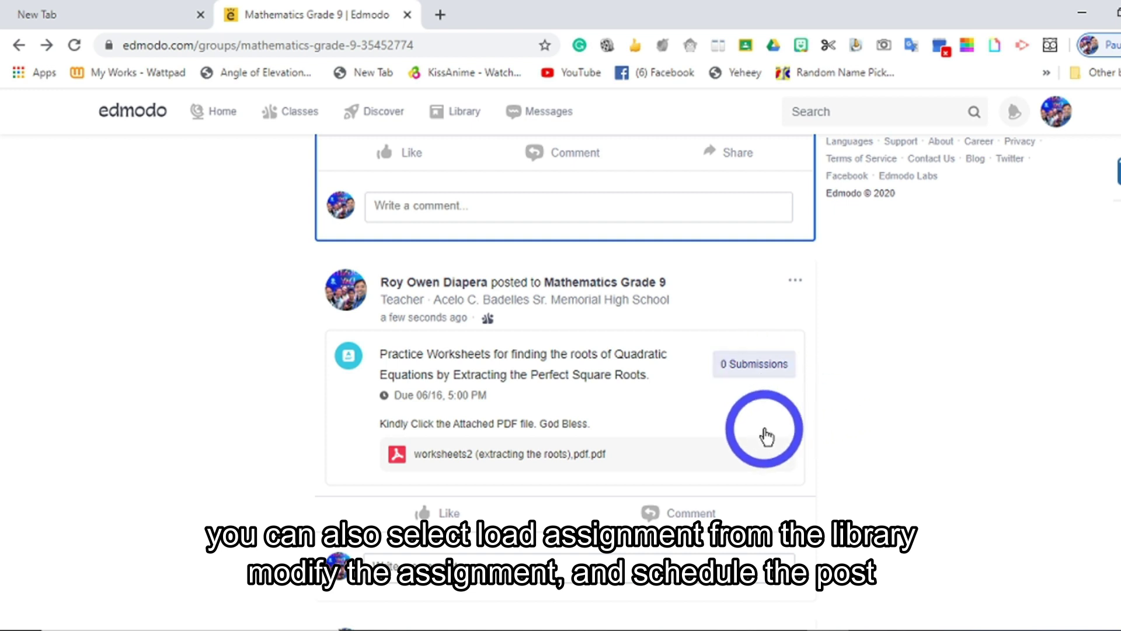
- Open the quiz creation page from the Mathematics Grade 9 class, and return to the class's assignment and quiz options
scroll(759, 430, "up", 10)
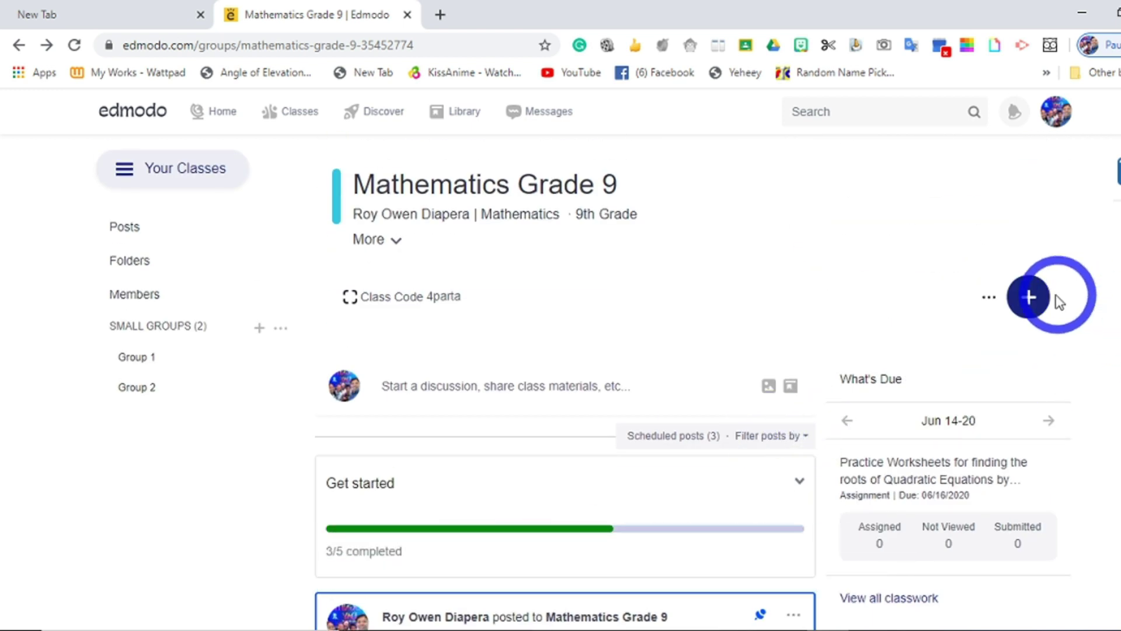
left_click(1029, 297)
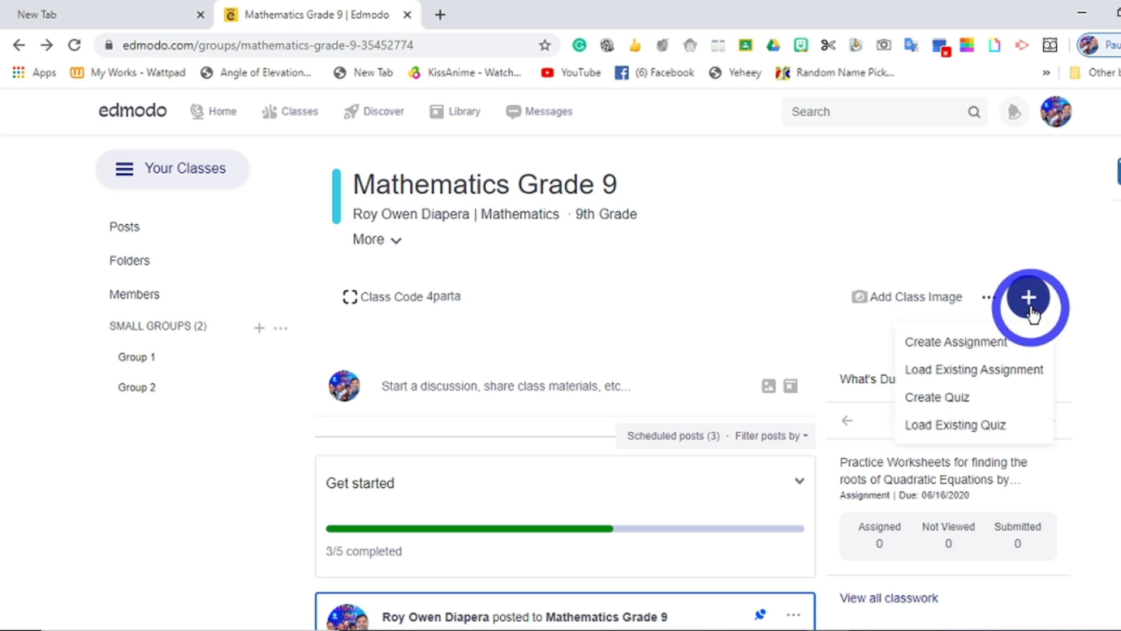
left_click(946, 398)
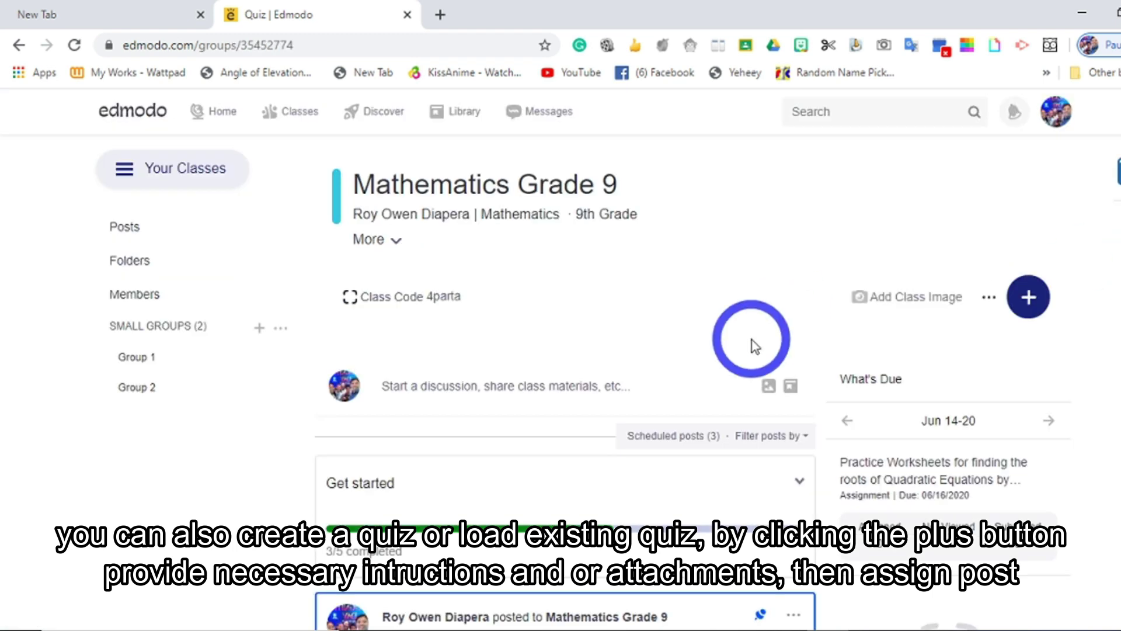
left_click(1042, 323)
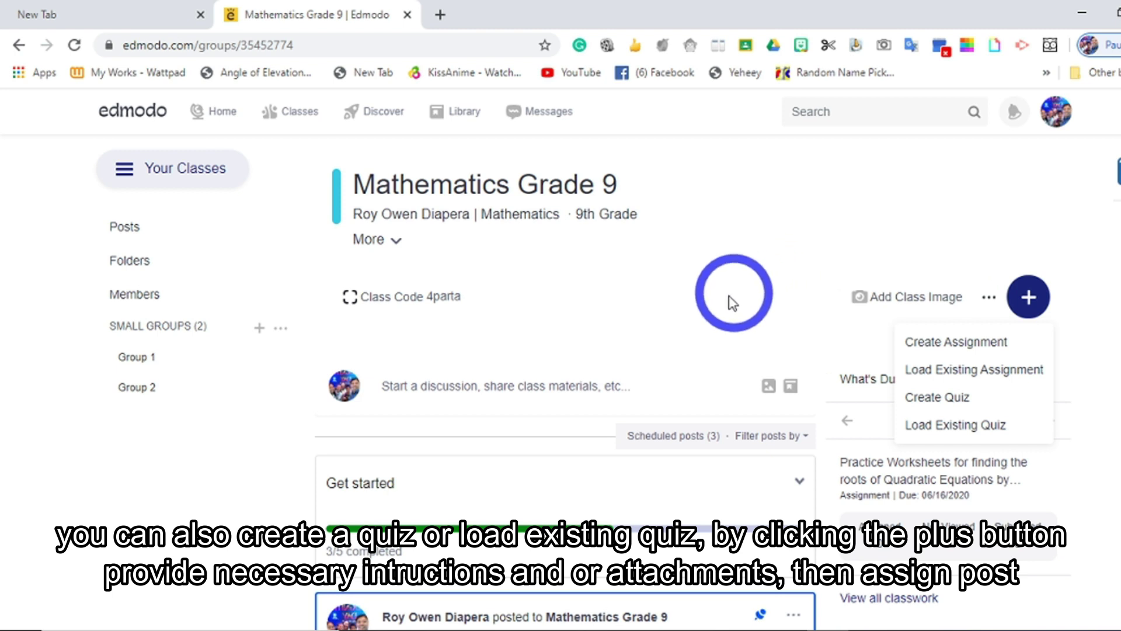
- View the Home and Classes pages, and browse the popular videos, Distance Learning collection and games on the Discover page
left_click(214, 112)
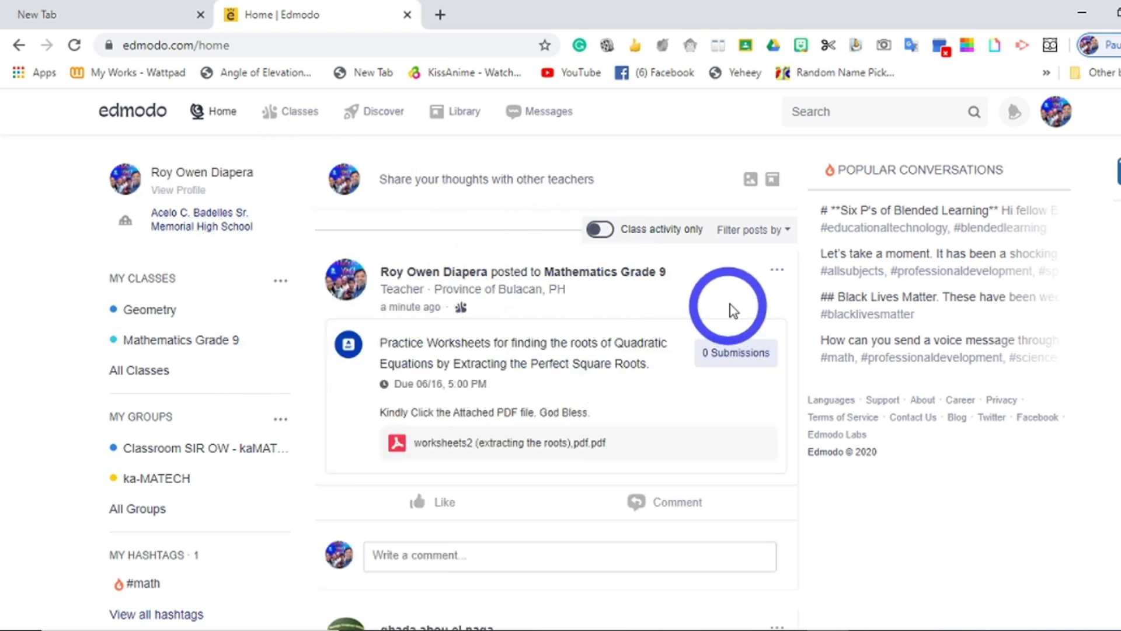
left_click(303, 115)
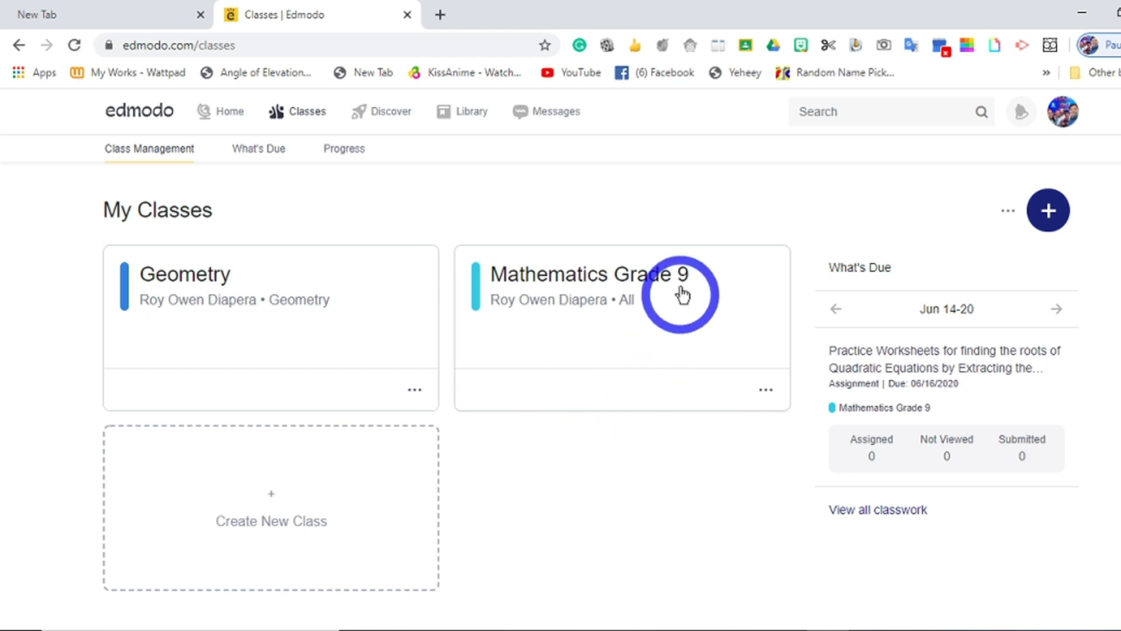
left_click(390, 125)
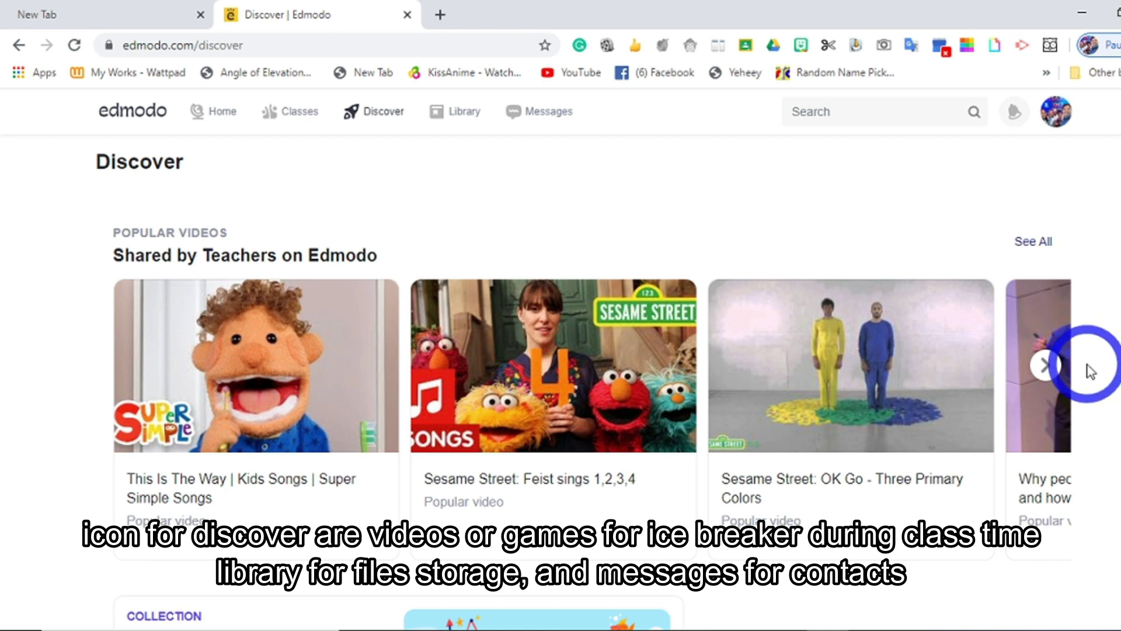
scroll(1090, 370, "down", 10)
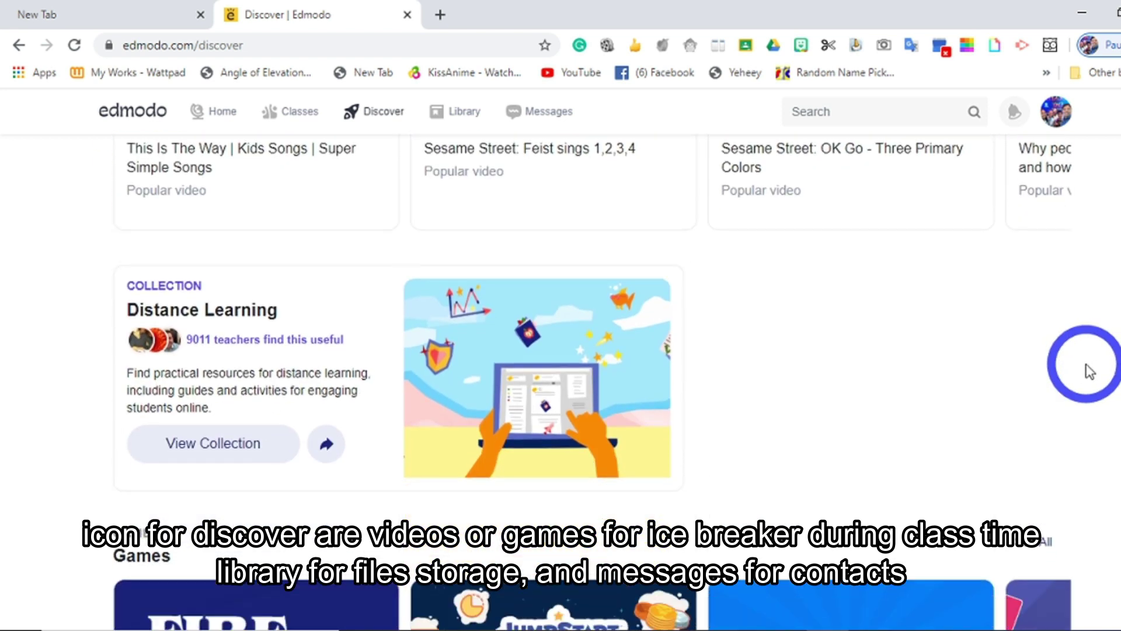
scroll(1091, 367, "up", 2)
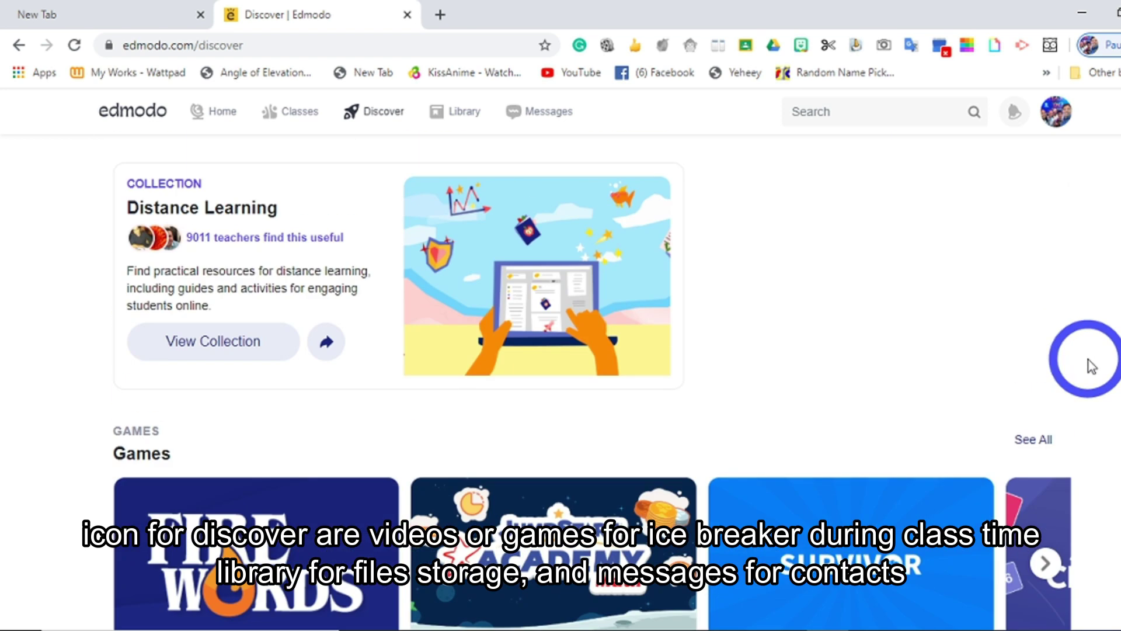
scroll(1016, 363, "down", 2)
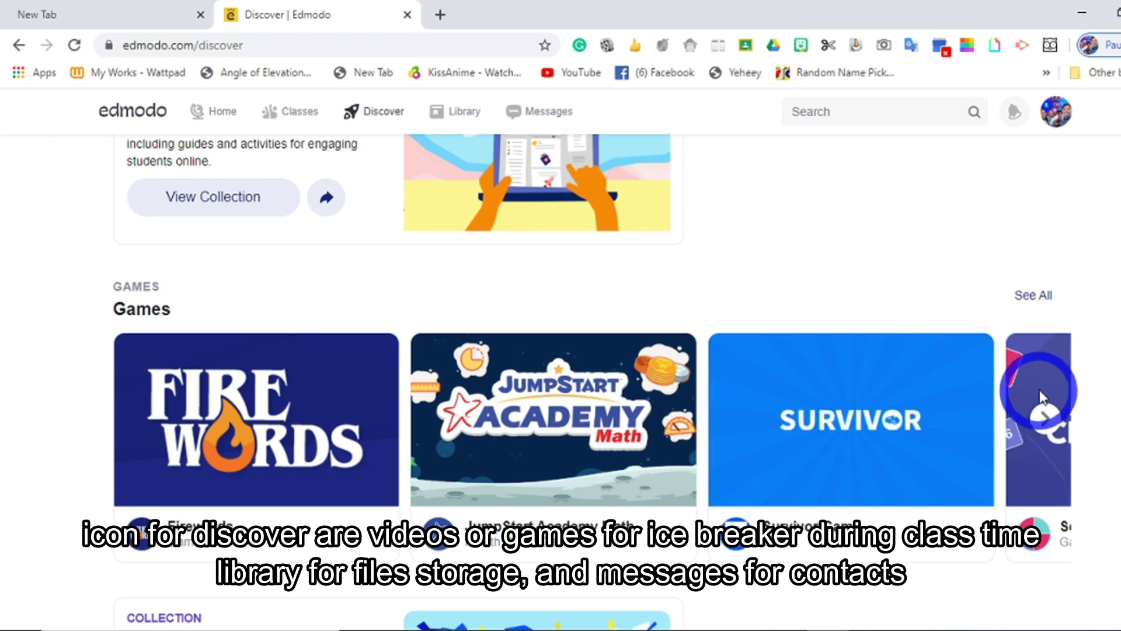
left_click(1043, 416)
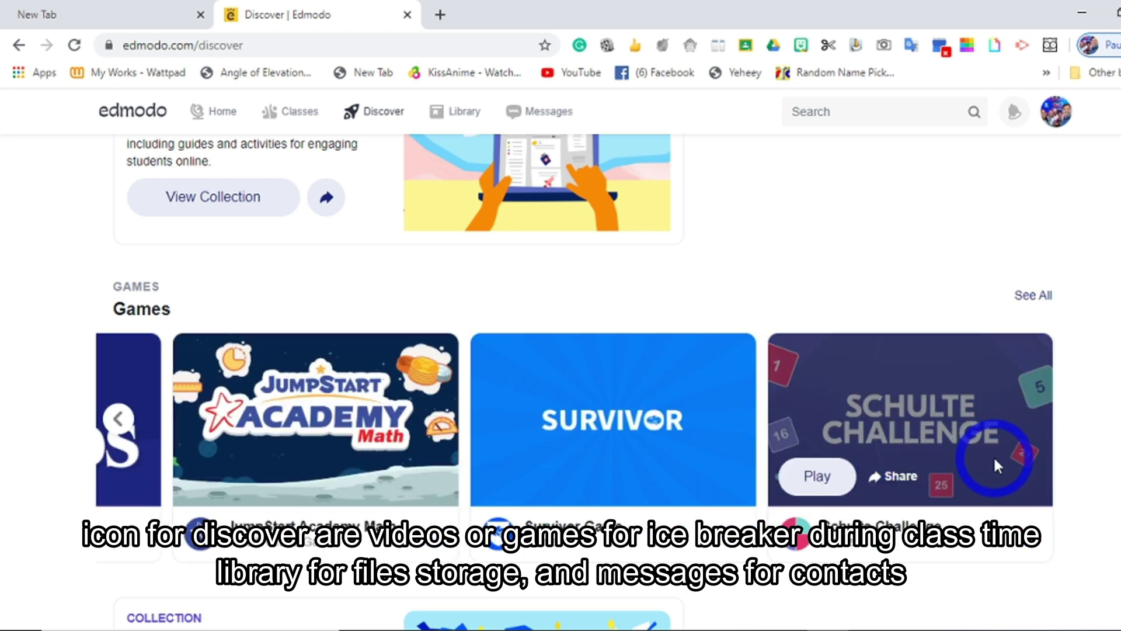
mouse_move(331, 433)
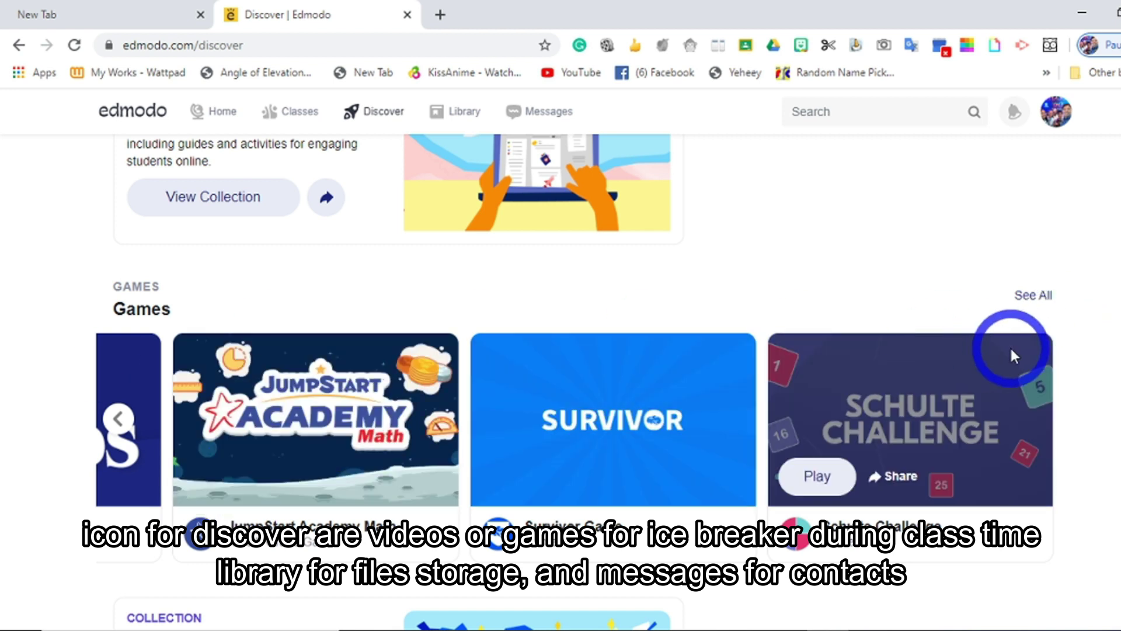
scroll(993, 348, "down", 5)
scroll(866, 398, "up", 7)
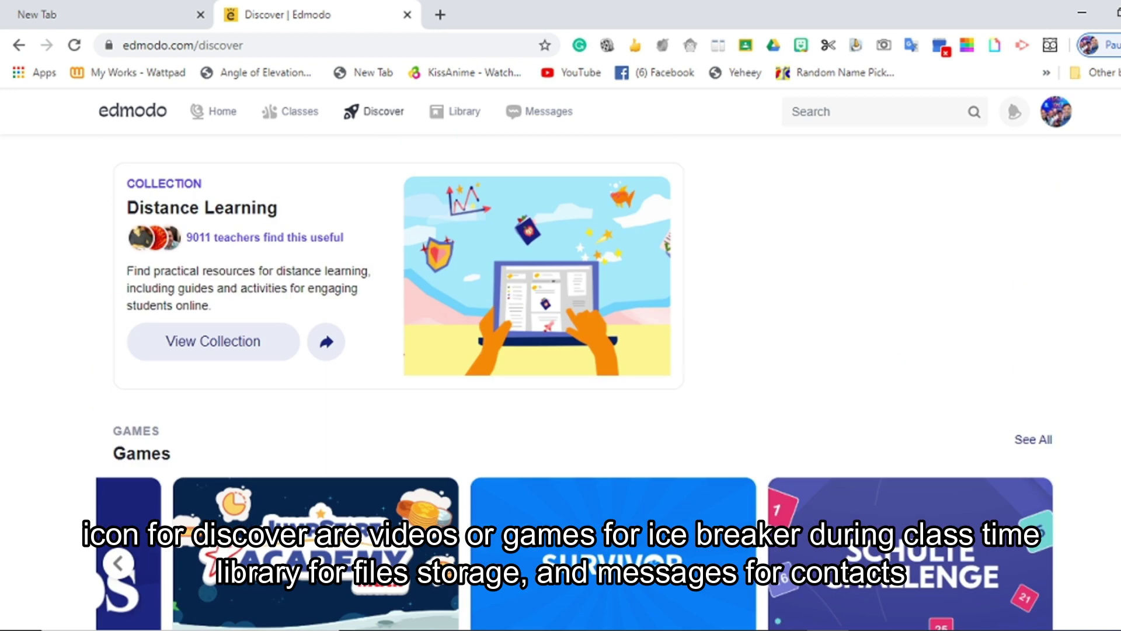
scroll(580, 384, "up", 7)
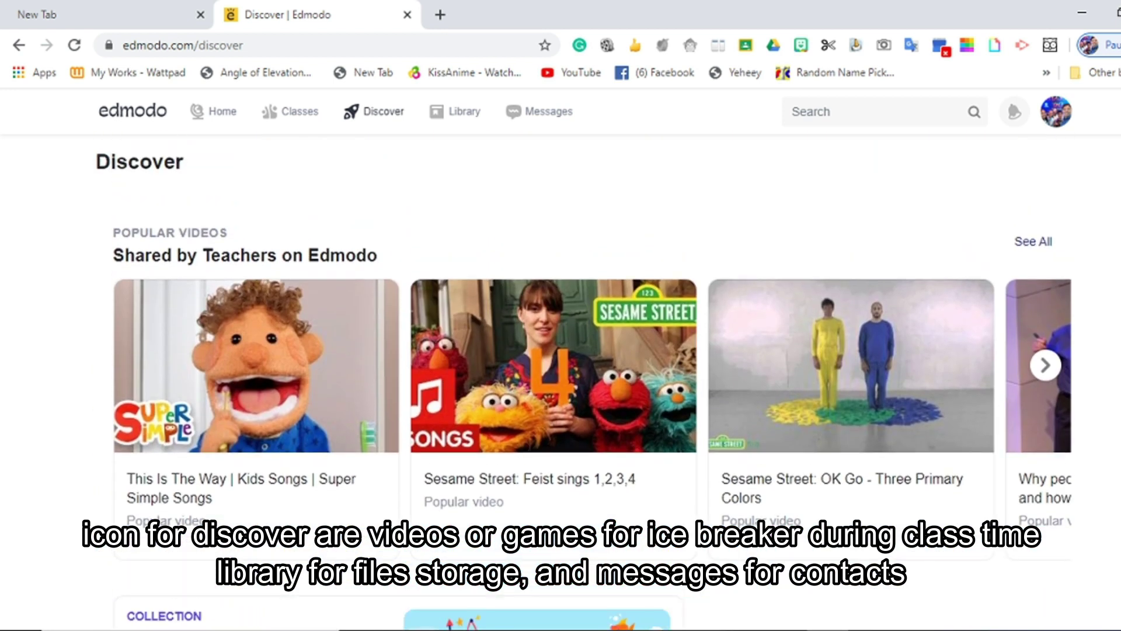
- View the Library's stored folders and files, and open the Messages page
left_click(458, 115)
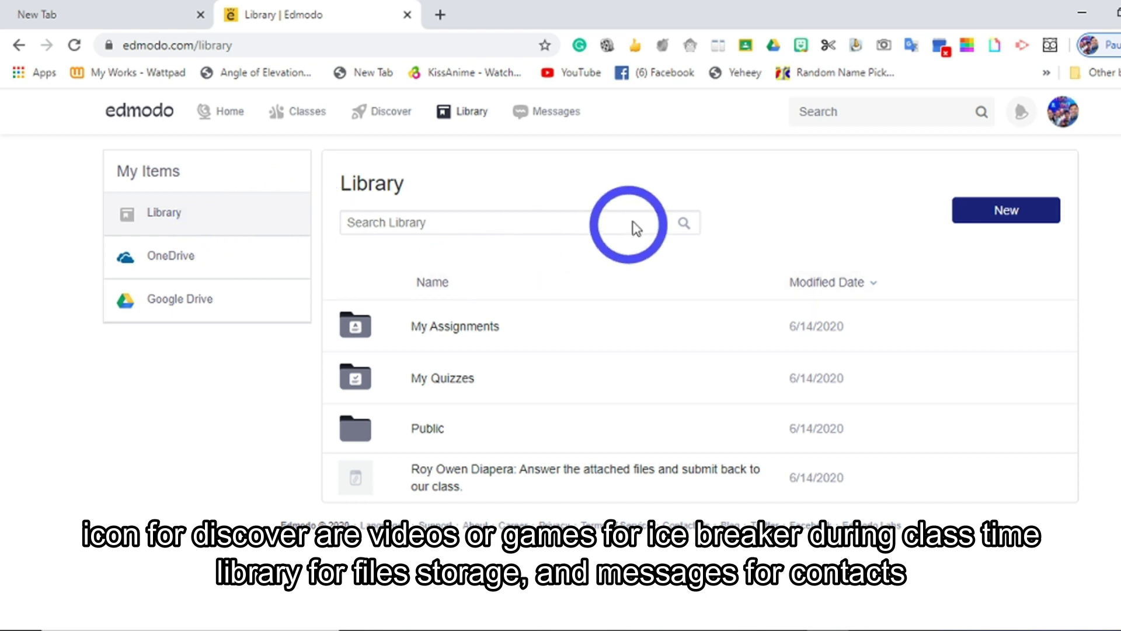
left_click(546, 111)
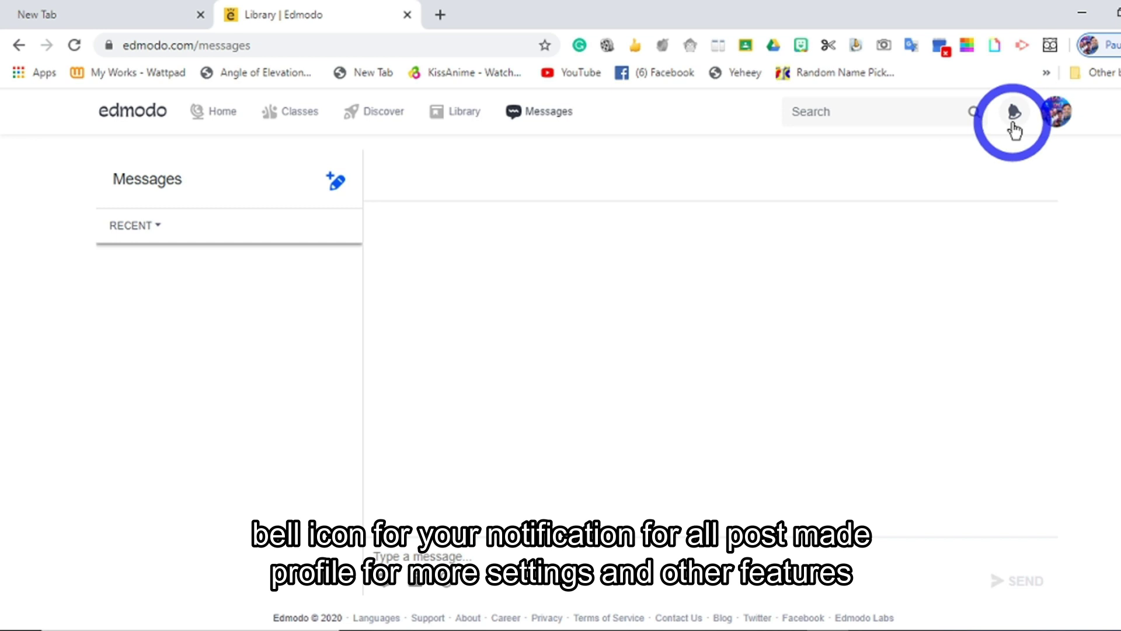
- Create a Word Online document through Edmodo's Microsoft Office integration, accept Microsoft's terms, and enter a line of random filler text
left_click(1054, 119)
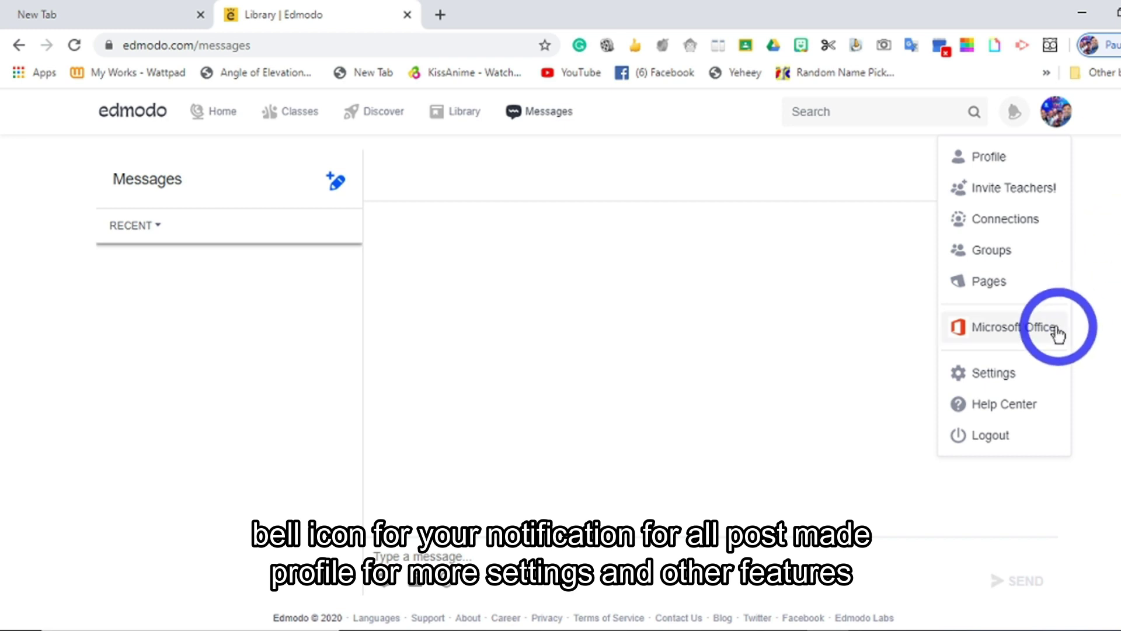
left_click(999, 337)
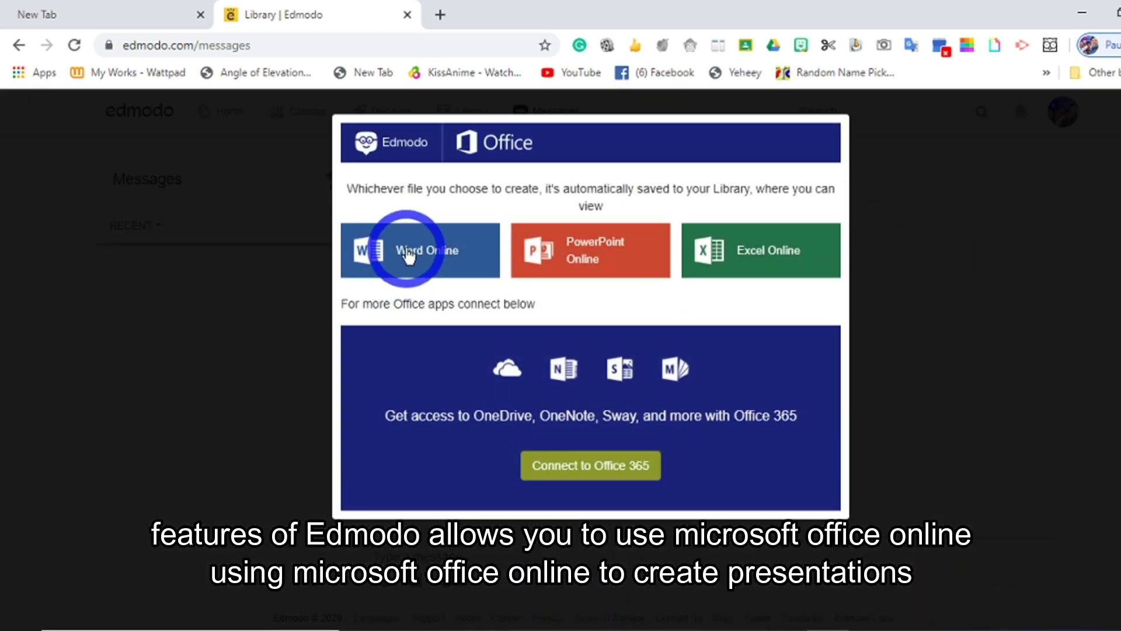
left_click(427, 262)
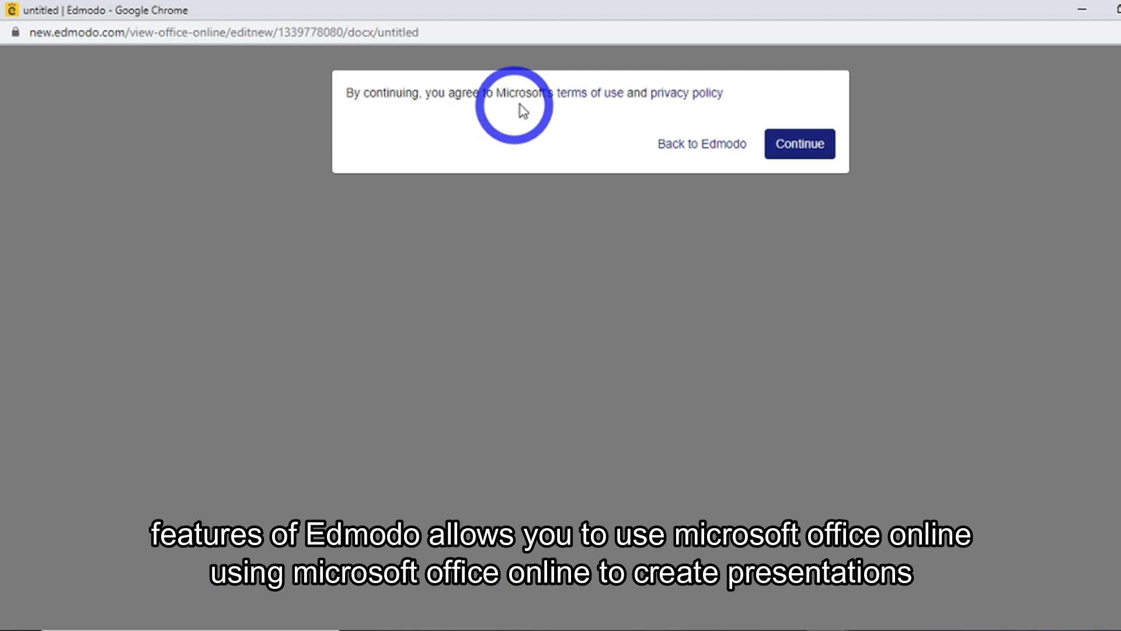
left_click(806, 146)
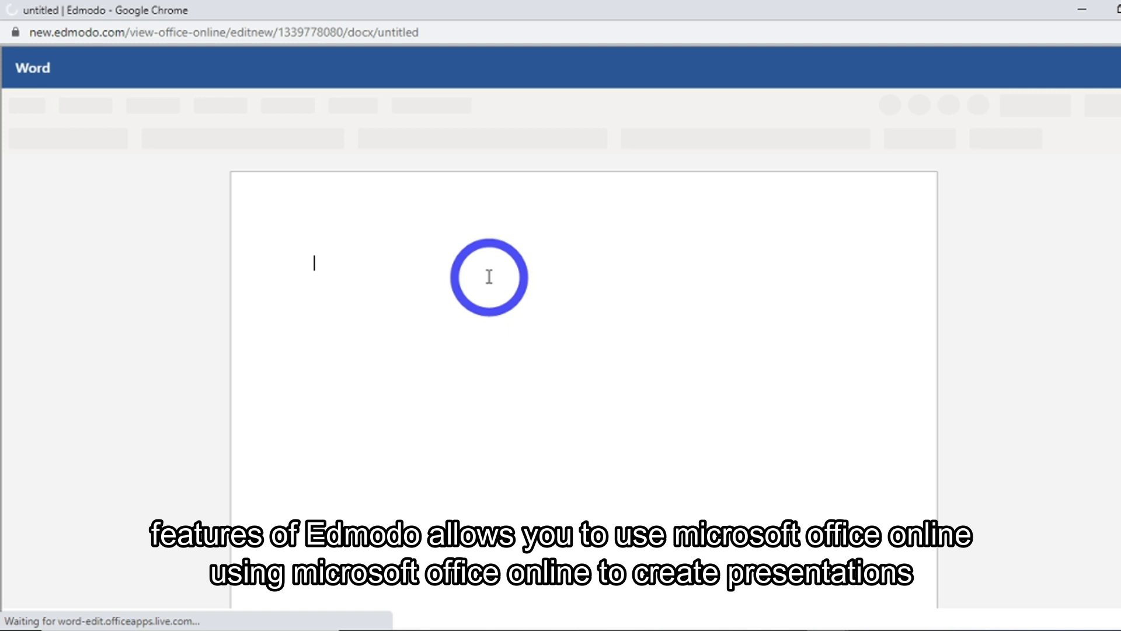
type("mammalalsllslaa  a amamamamammammaamal")
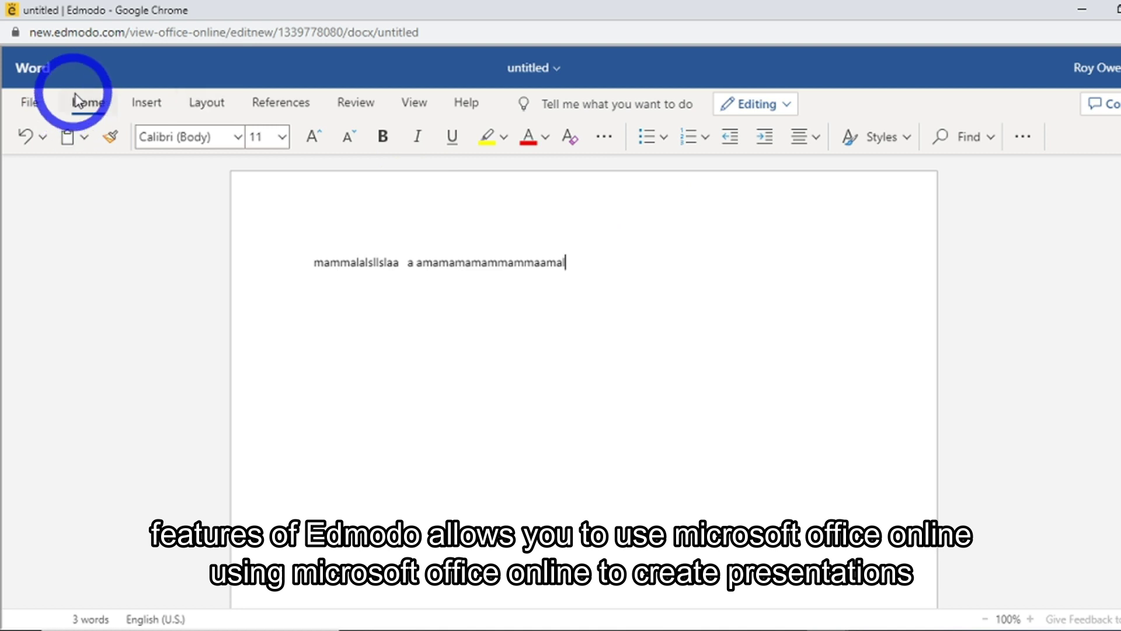
- Rename the untitled Word document as "docs test", keeping it in the Edmodo Library
left_click(556, 69)
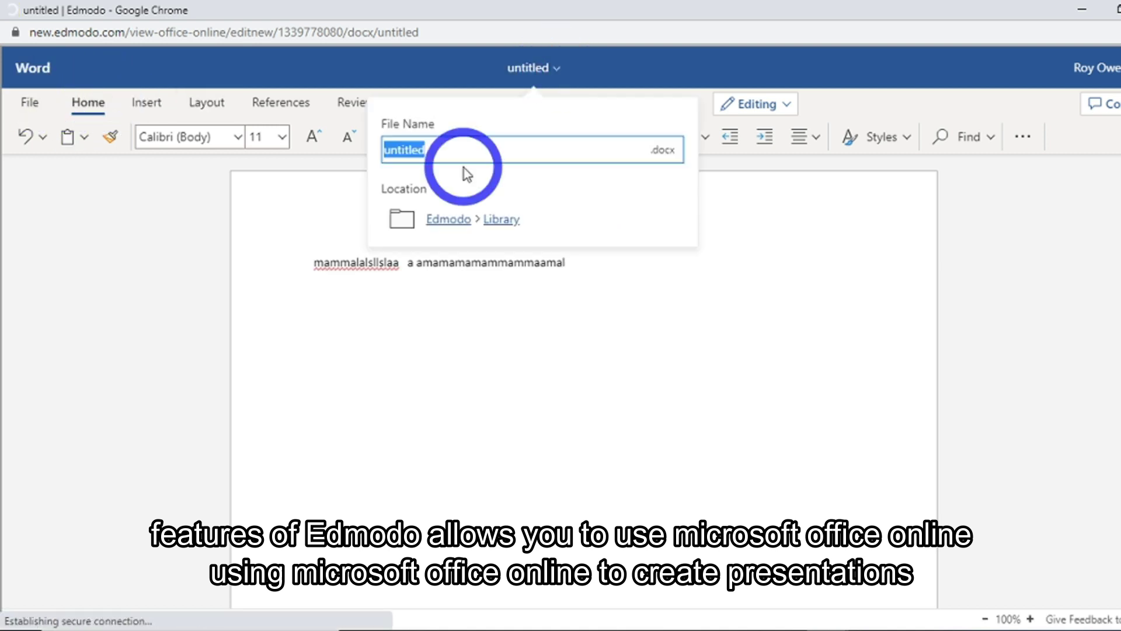
key("BackSpace")
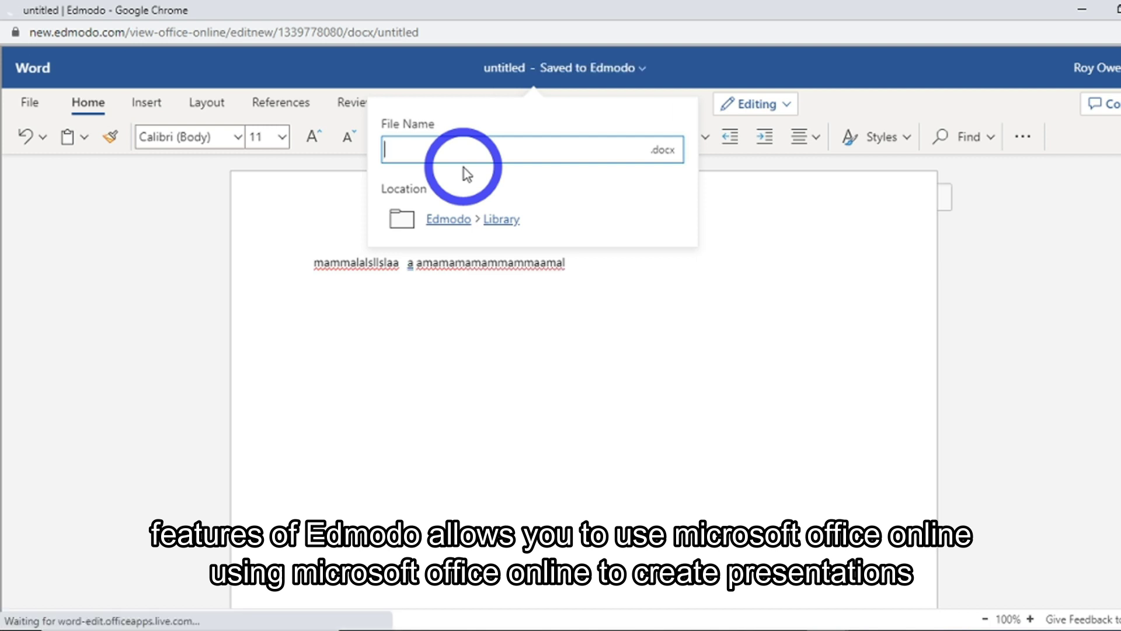
type("docs test")
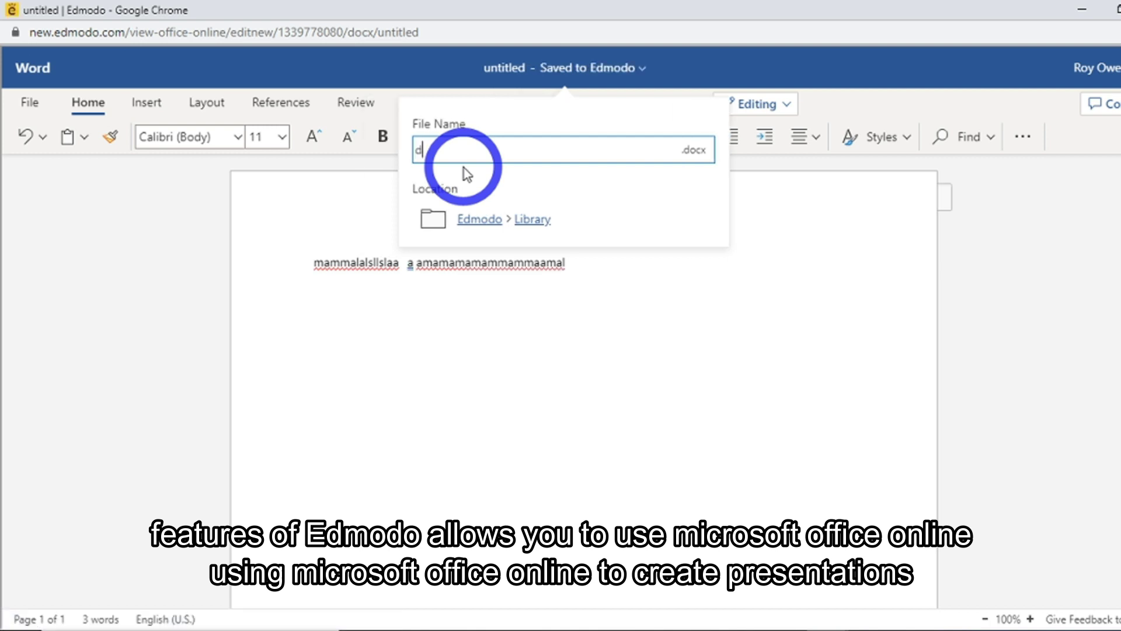
left_click(676, 265)
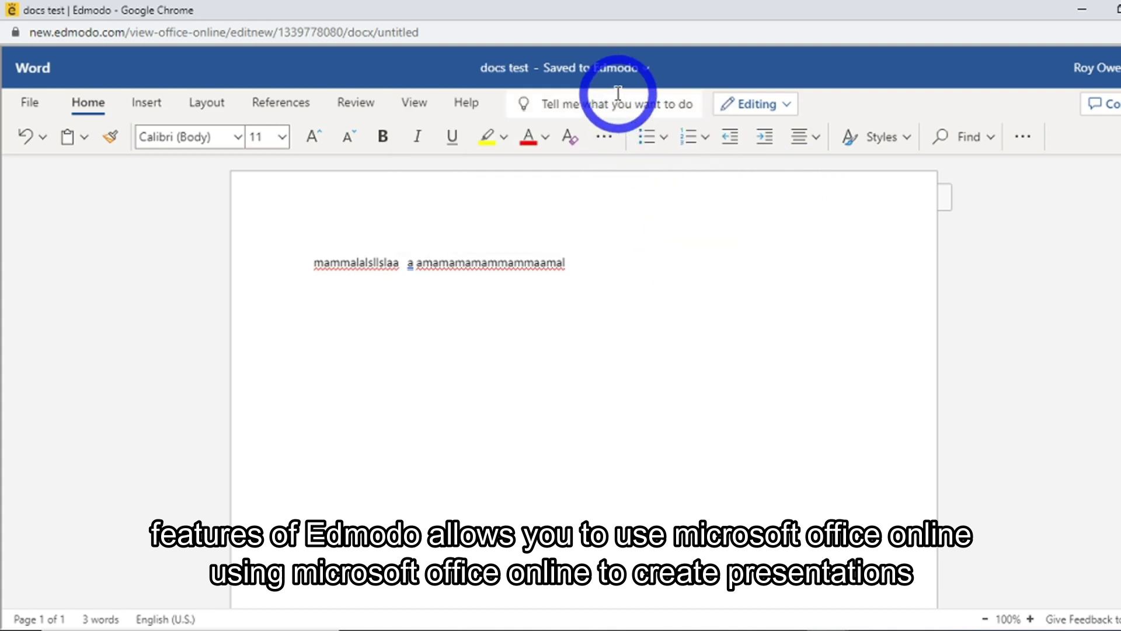